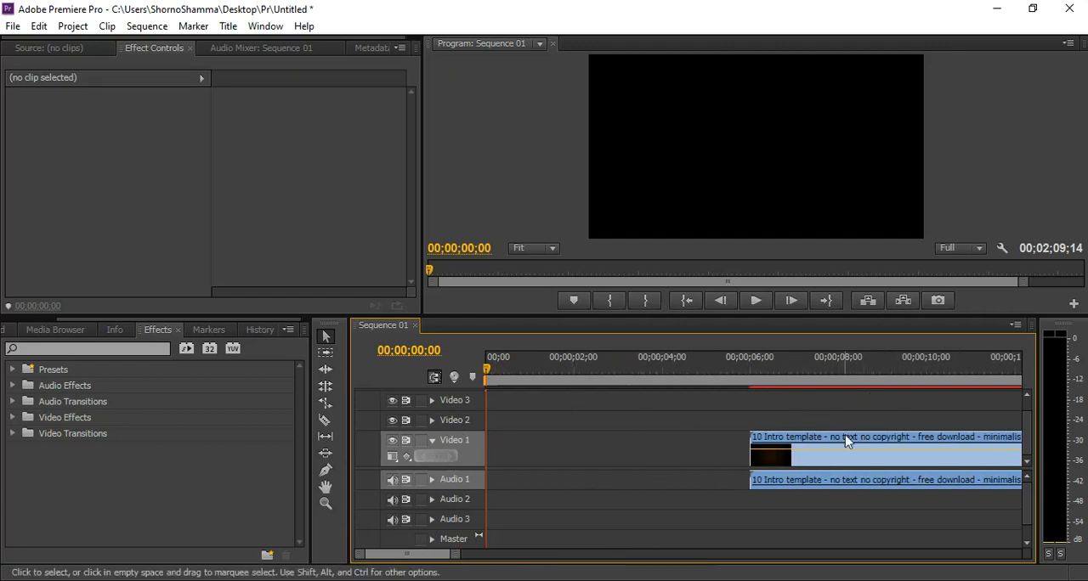
# Move the intro template clip on Video 1 and Audio 1 to the very start of the sequence.
pyautogui.click(884, 446)
pyautogui.moveTo(903, 444); pyautogui.dragTo(622, 438)
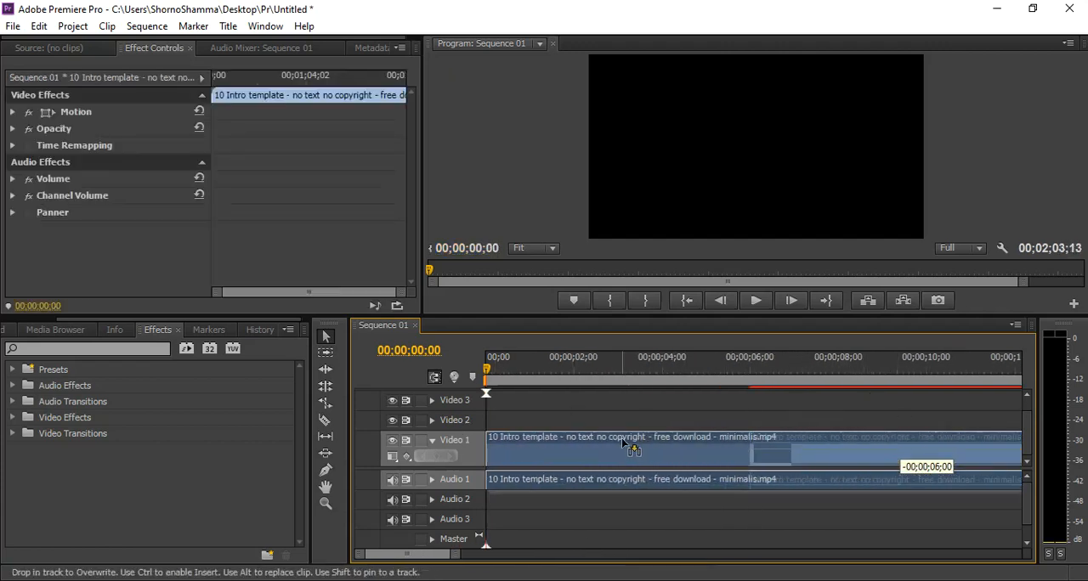
# Scrub and play the first seconds of the intro template clip to examine how its picture fits the frame.
pyautogui.moveTo(487, 374); pyautogui.dragTo(606, 390)
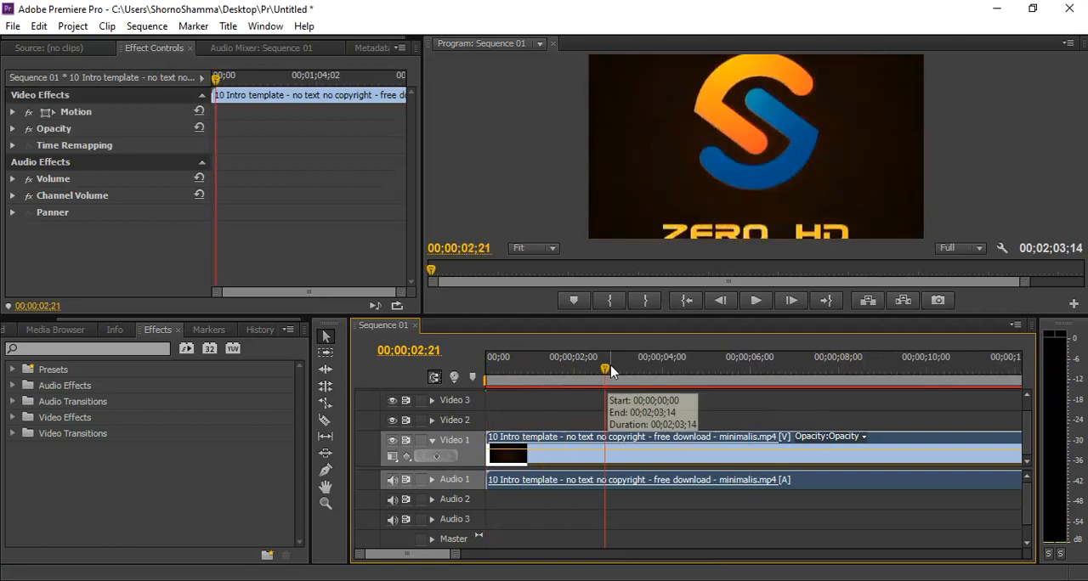
pyautogui.click(678, 379)
pyautogui.moveTo(679, 375); pyautogui.dragTo(615, 374)
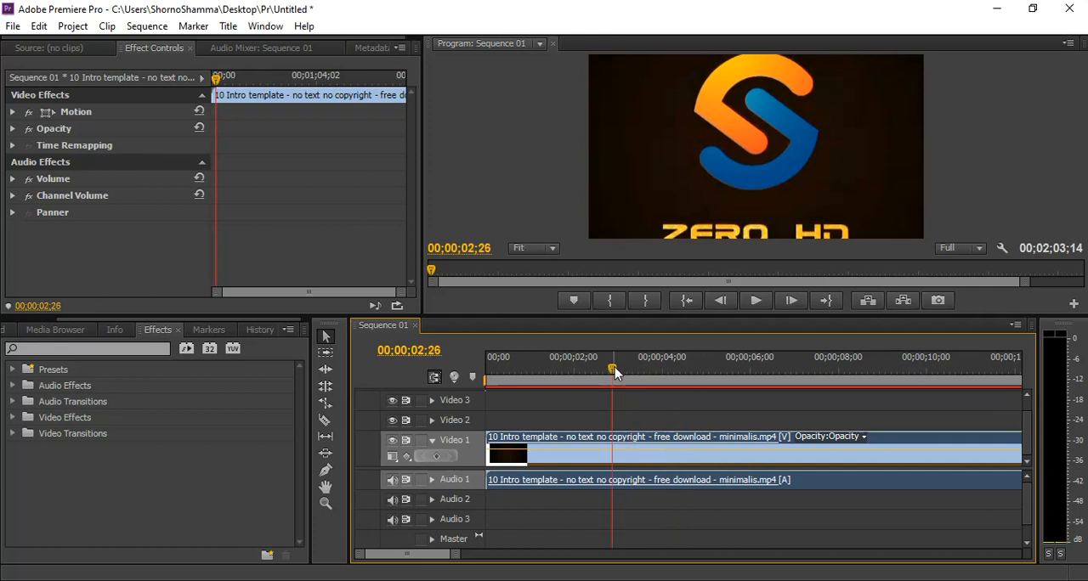
pyautogui.moveTo(616, 377); pyautogui.dragTo(629, 377)
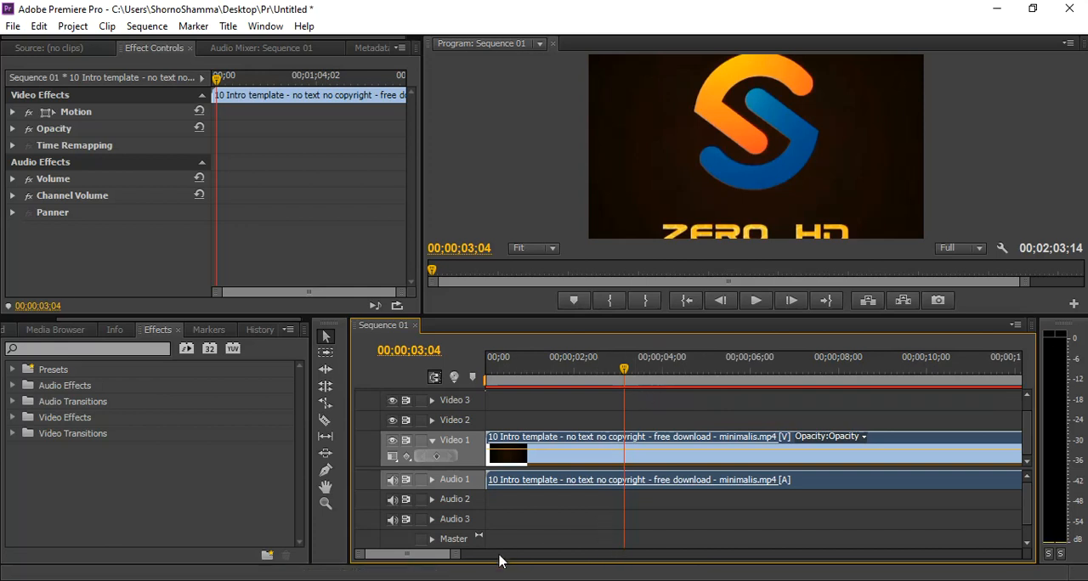
pyautogui.moveTo(455, 559)
pyautogui.mouseDown()
pyautogui.moveTo(425, 559)
pyautogui.moveTo(442, 559)
pyautogui.mouseUp()
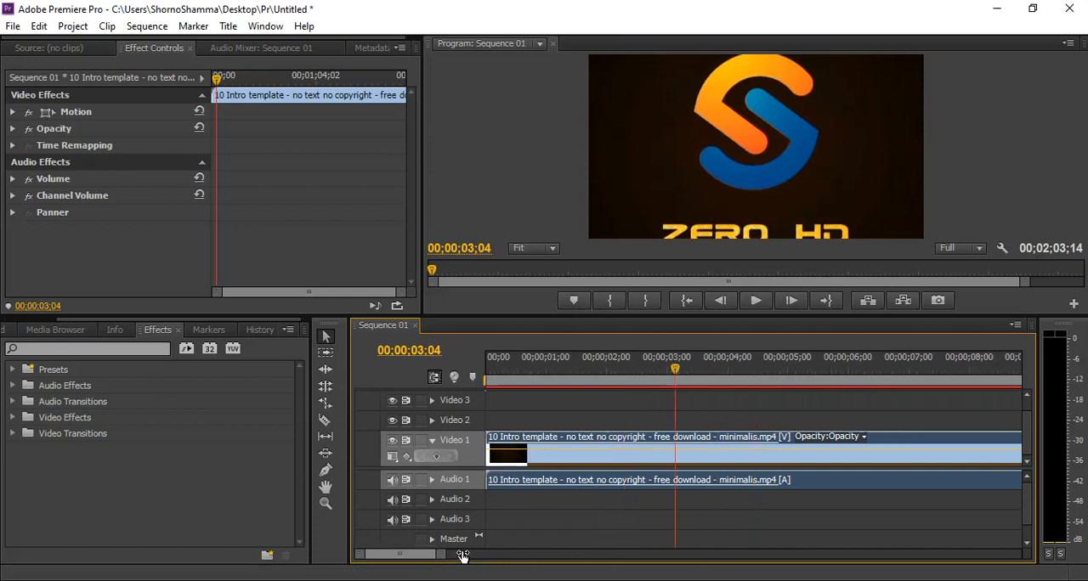
pyautogui.click(509, 377)
pyautogui.moveTo(508, 376)
pyautogui.mouseDown()
pyautogui.moveTo(486, 378)
pyautogui.moveTo(541, 384)
pyautogui.moveTo(522, 389)
pyautogui.mouseUp()
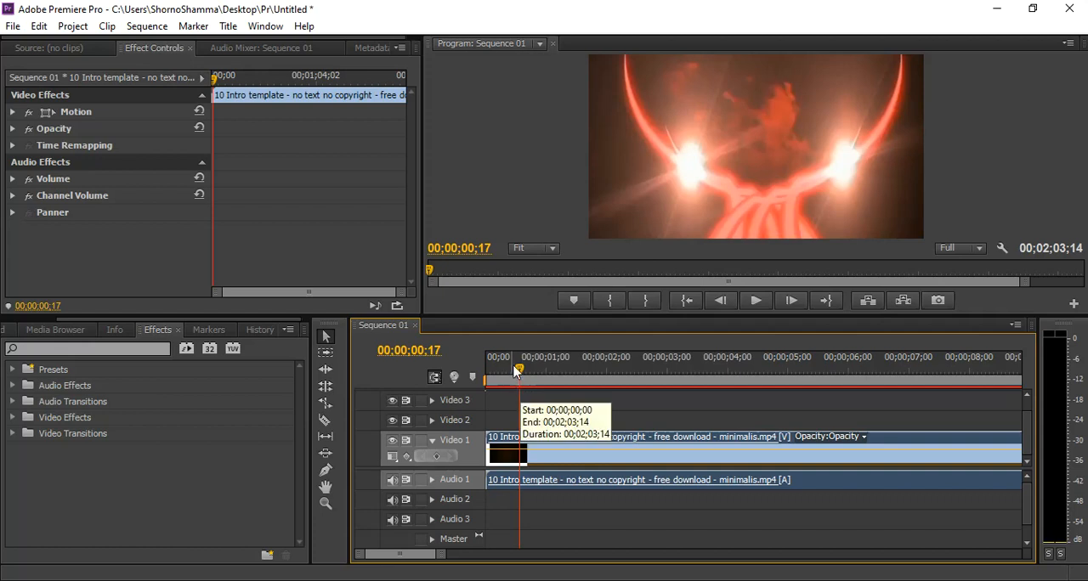
pyautogui.moveTo(515, 372); pyautogui.dragTo(495, 374)
pyautogui.press('space')
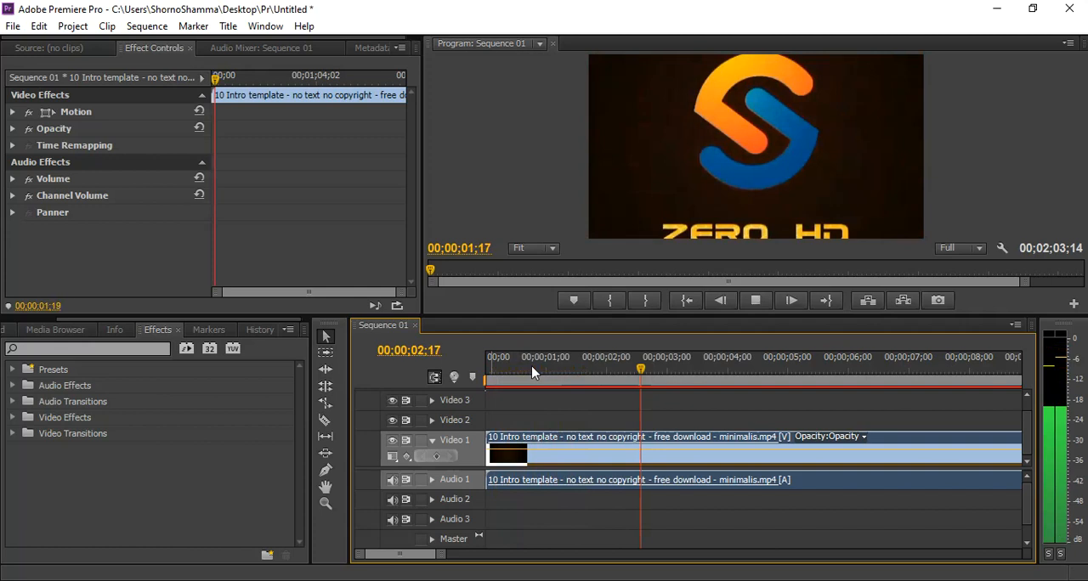
pyautogui.click(721, 302)
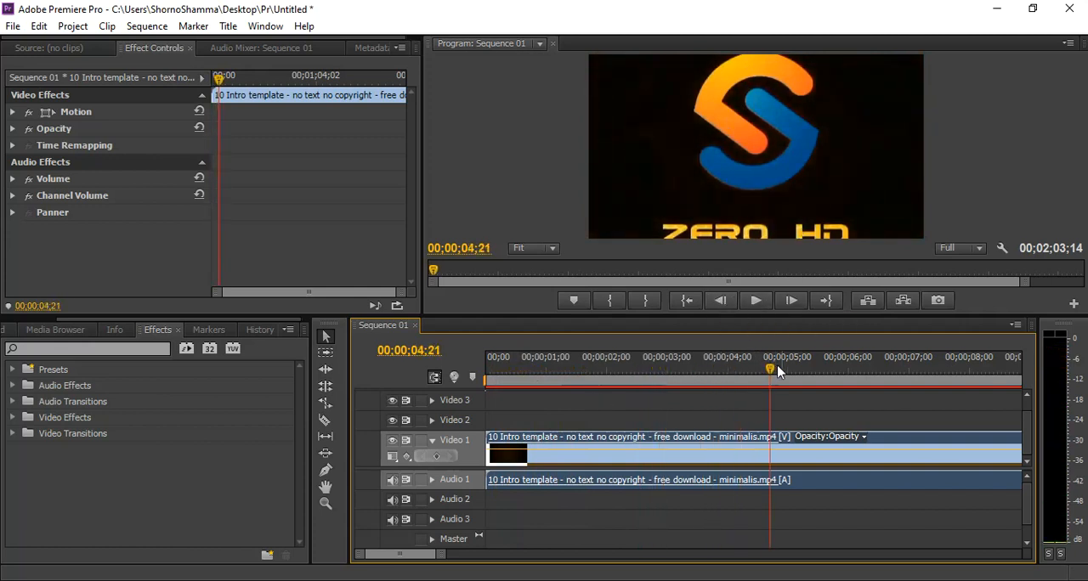
pyautogui.press('space')
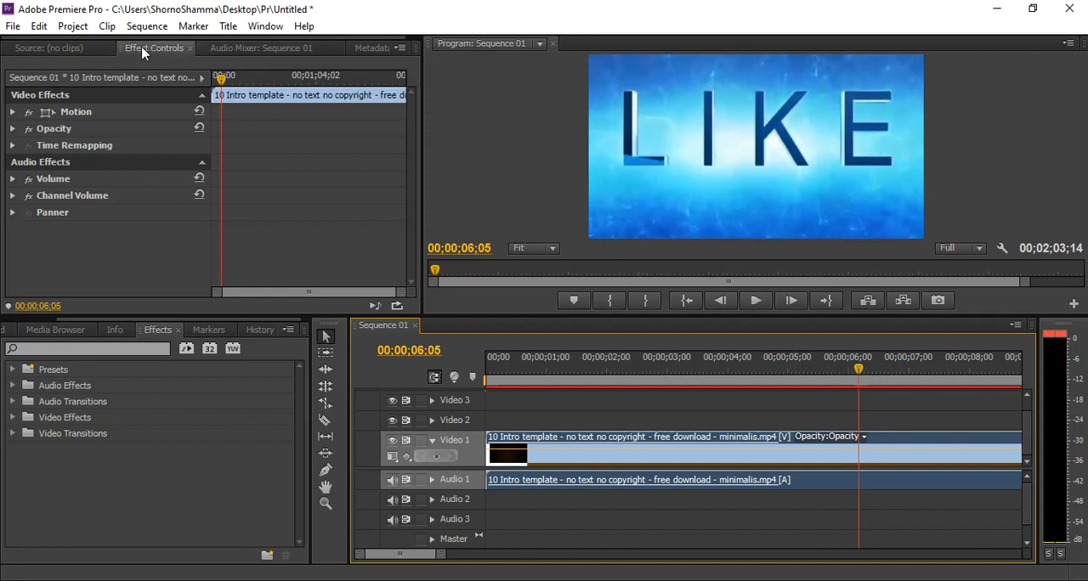
# Set the clip's Motion scale to 46 so its picture fills the frame, and check it in playback.
pyautogui.click(12, 113)
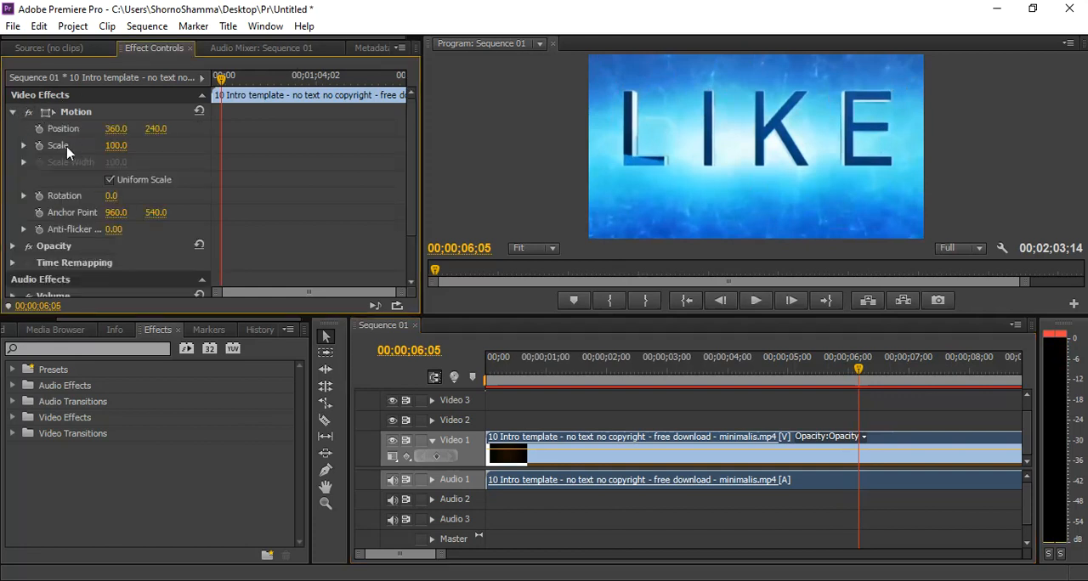
pyautogui.moveTo(117, 148); pyautogui.dragTo(64, 148)
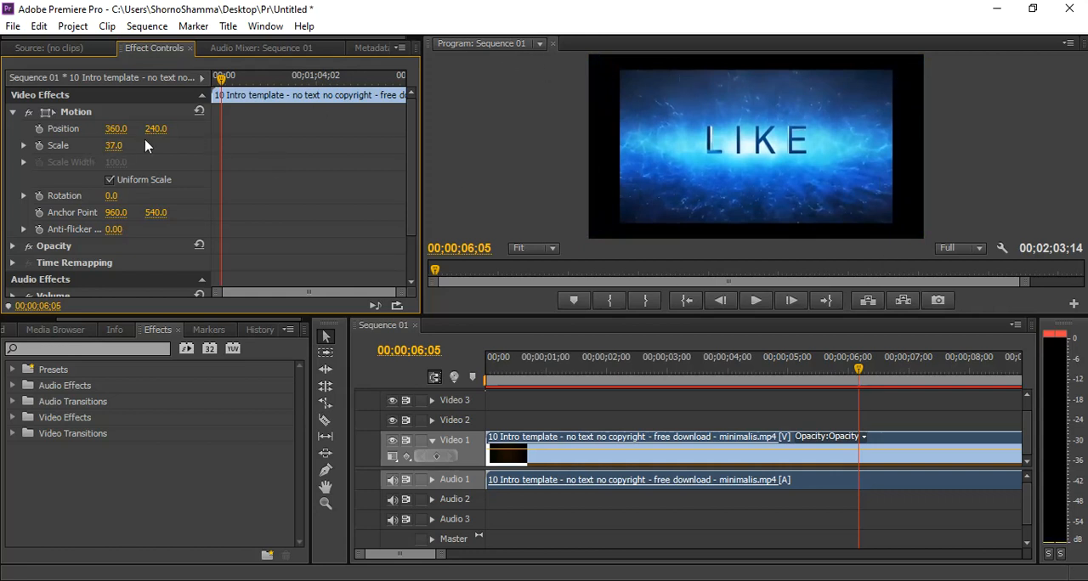
pyautogui.moveTo(63, 149); pyautogui.dragTo(72, 148)
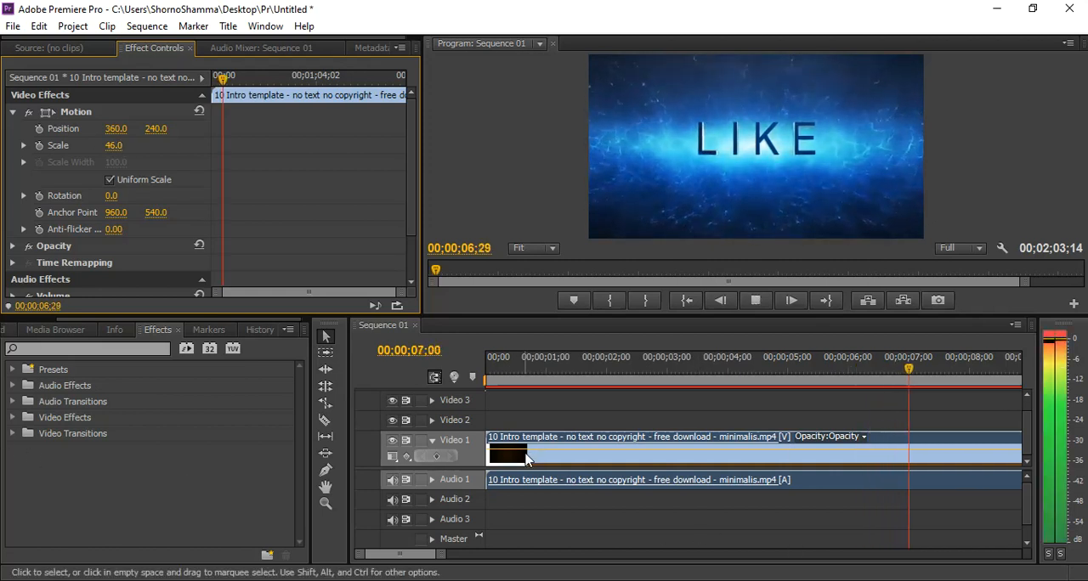
pyautogui.press('space')
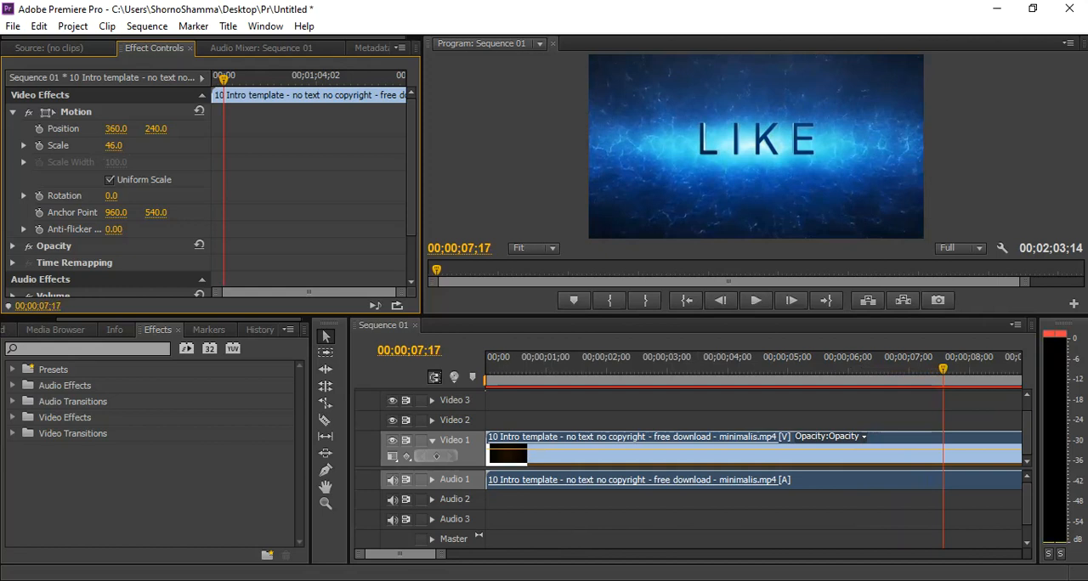
# Play through the clip up to about 00;00;53;16 to review the different intro templates it contains.
pyautogui.click(755, 300)
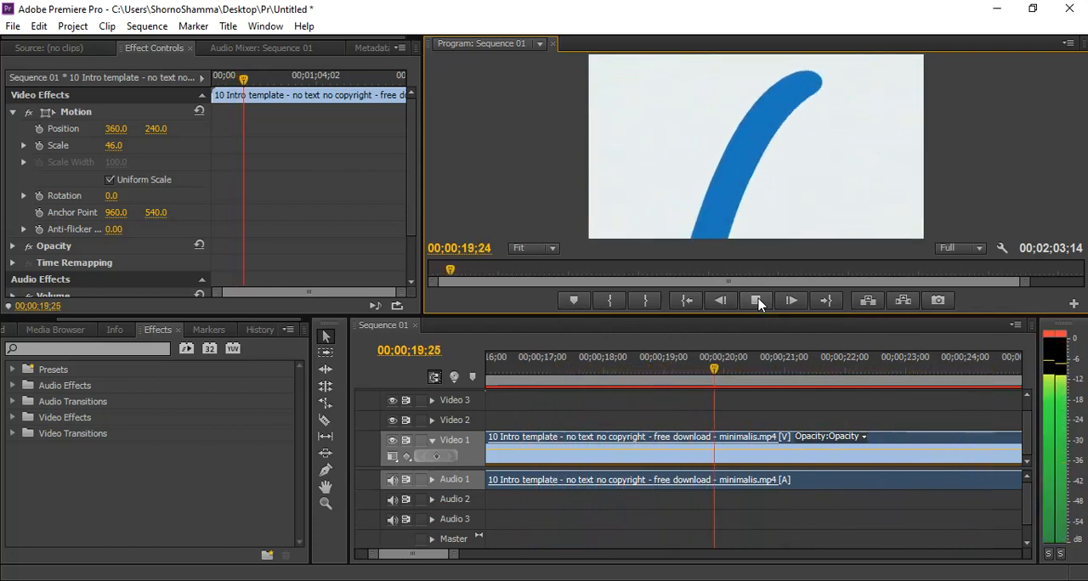
pyautogui.click(758, 302)
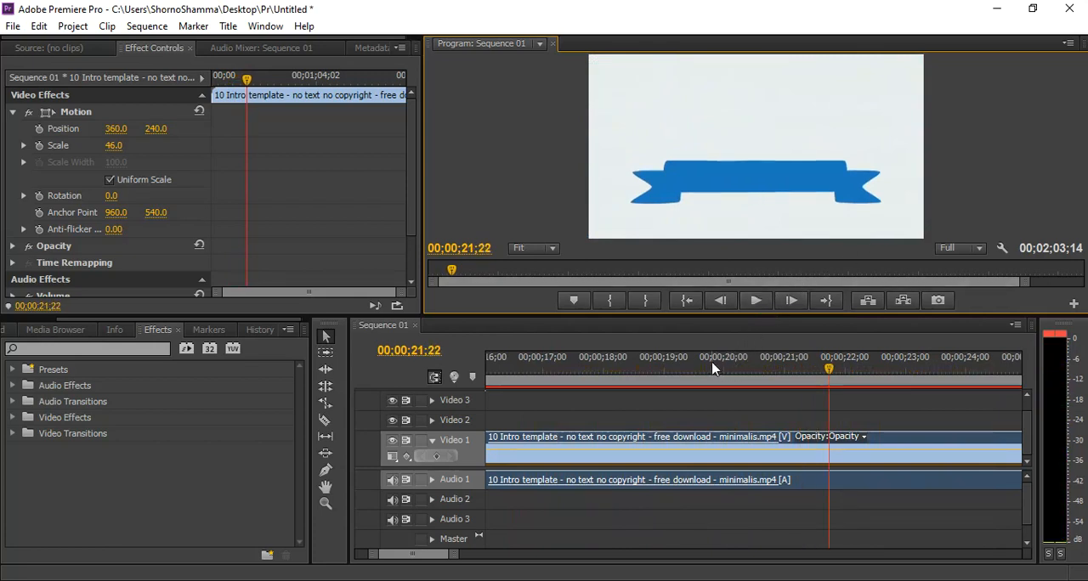
pyautogui.moveTo(712, 367); pyautogui.dragTo(782, 374)
pyautogui.moveTo(453, 559); pyautogui.dragTo(661, 562)
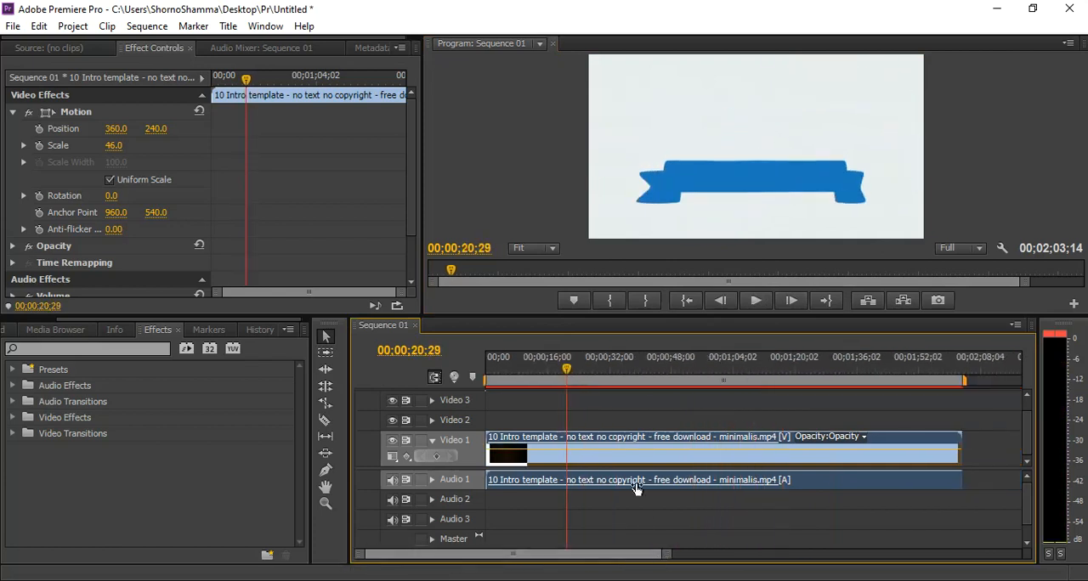
pyautogui.click(755, 301)
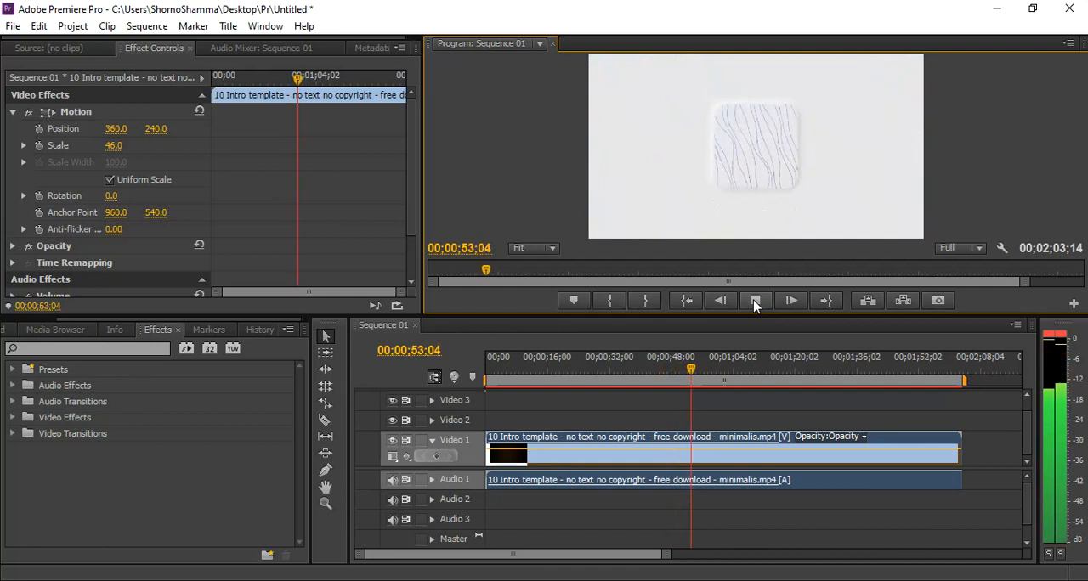
pyautogui.click(755, 304)
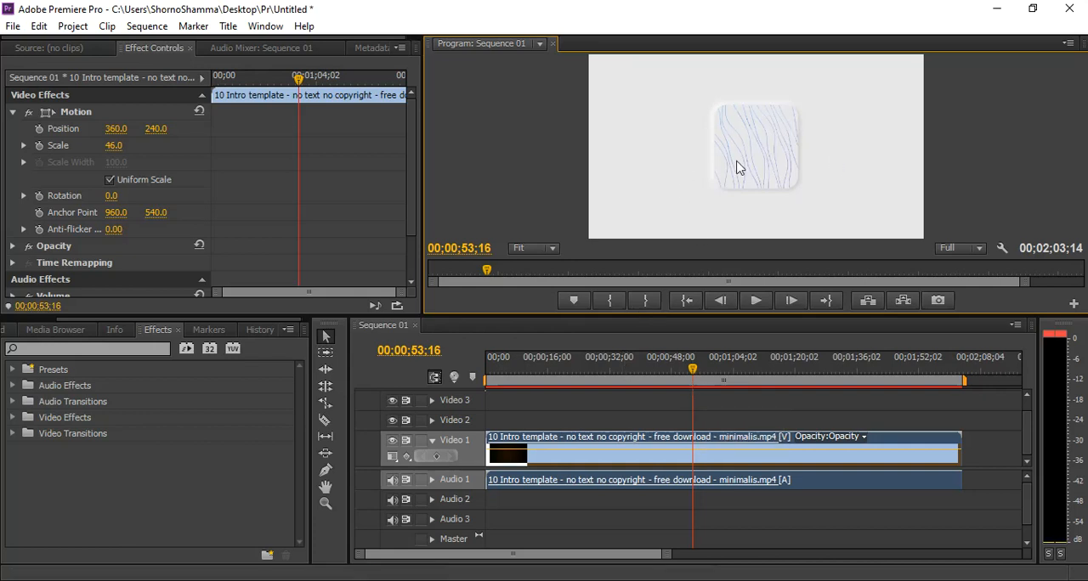
# Split the clip with the Razor tool at 00;00;16;04, just before the blue ribbon intro starts.
pyautogui.click(567, 372)
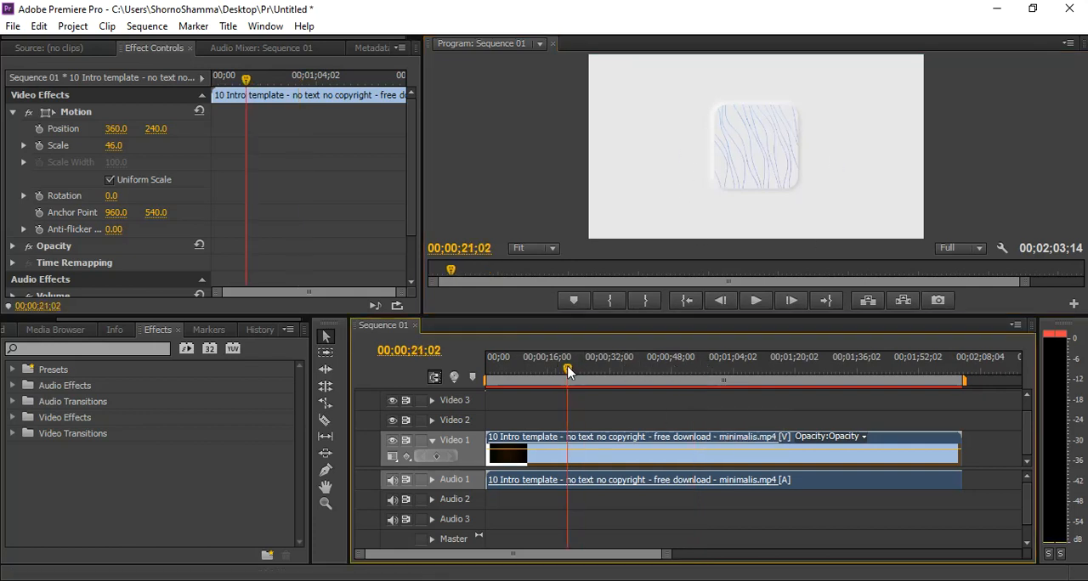
pyautogui.click(550, 374)
pyautogui.moveTo(550, 374); pyautogui.dragTo(546, 374)
pyautogui.press('space')
pyautogui.press('space')
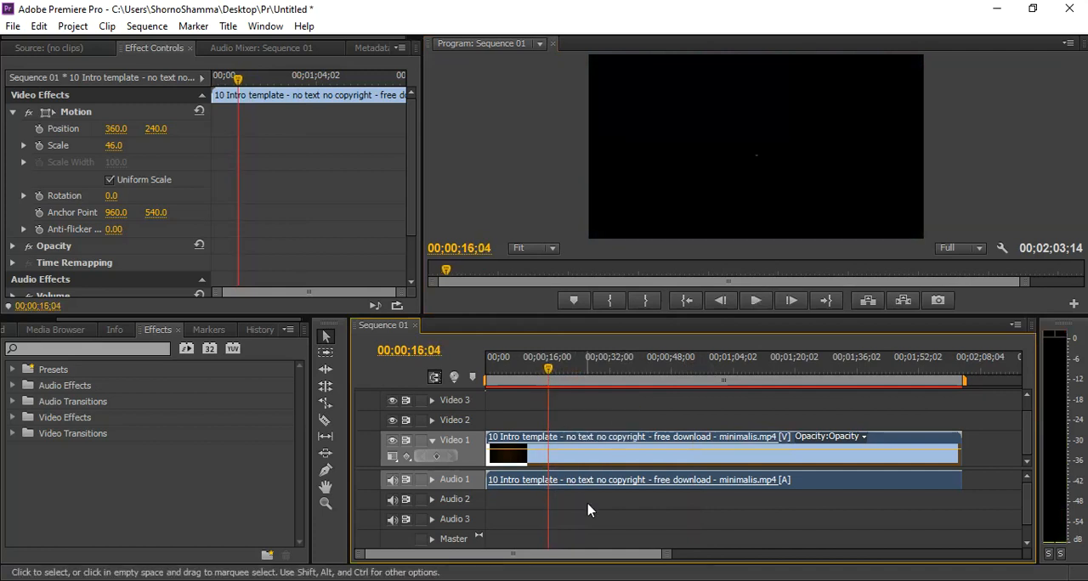
pyautogui.moveTo(667, 557); pyautogui.dragTo(508, 554)
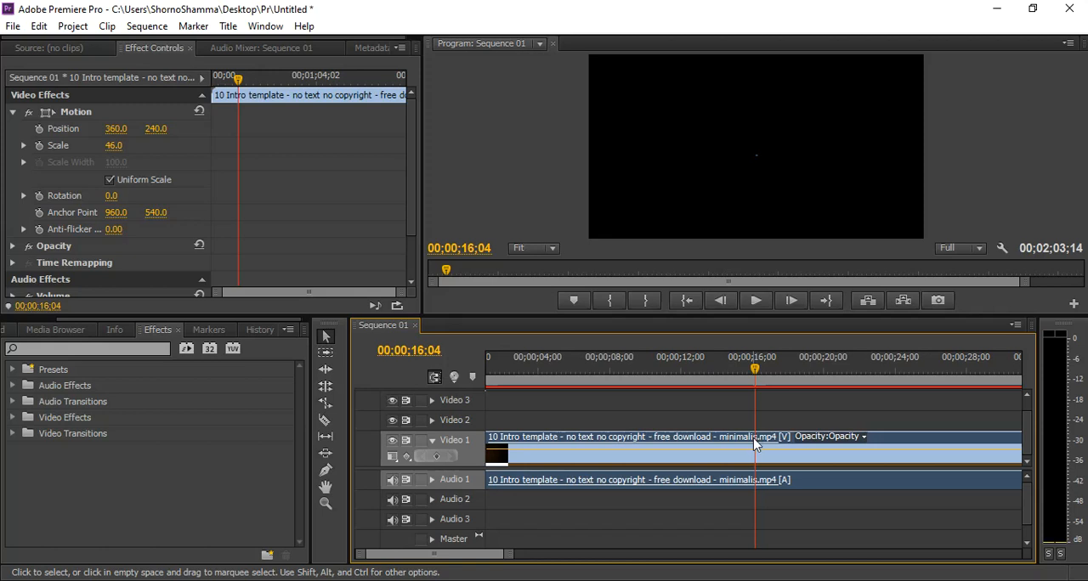
pyautogui.moveTo(508, 555); pyautogui.dragTo(792, 553)
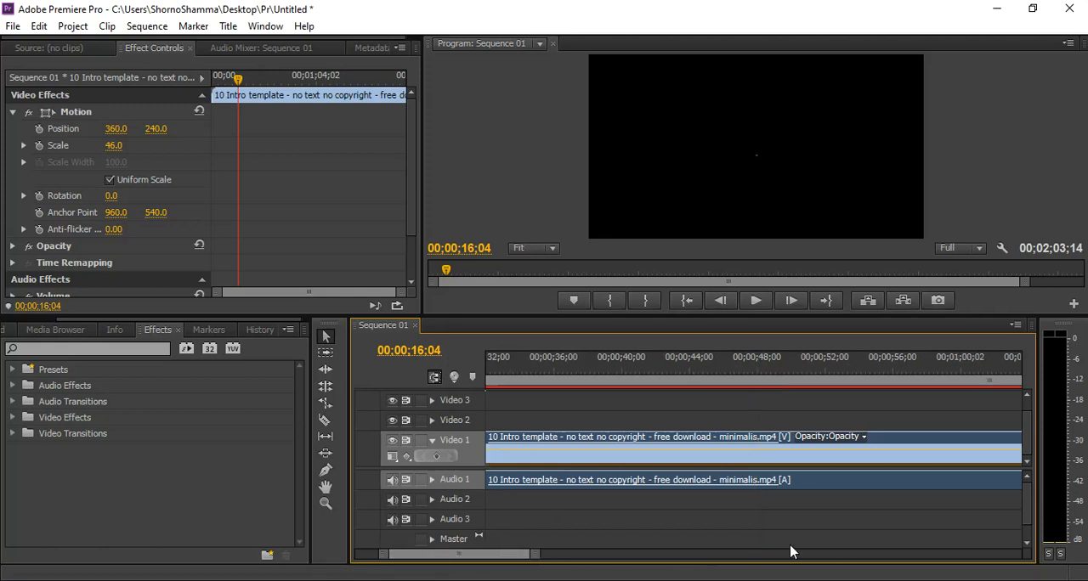
pyautogui.moveTo(536, 557); pyautogui.dragTo(632, 554)
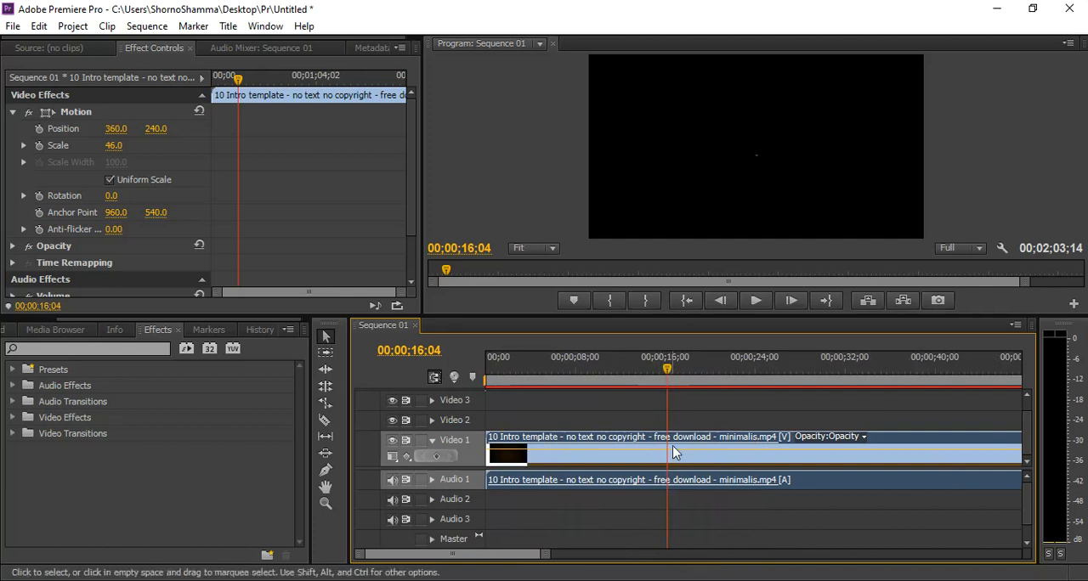
pyautogui.moveTo(544, 555); pyautogui.dragTo(528, 561)
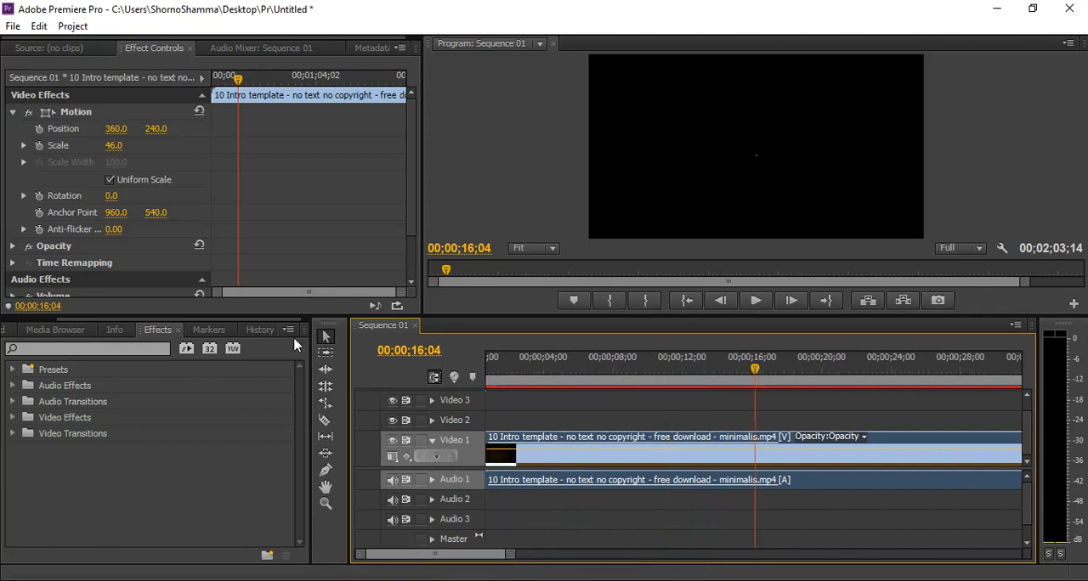
pyautogui.click(326, 421)
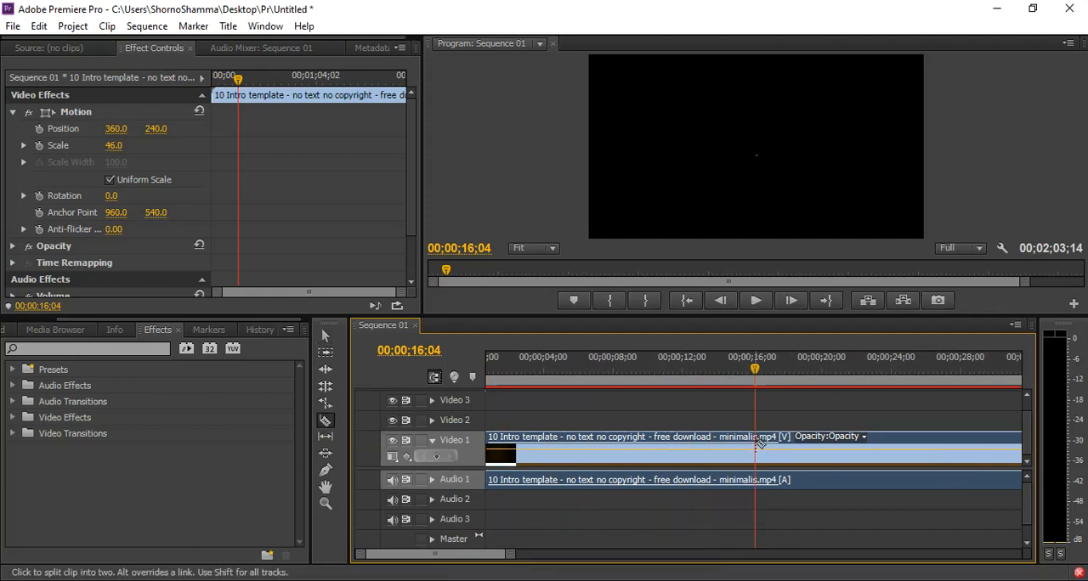
pyautogui.click(756, 443)
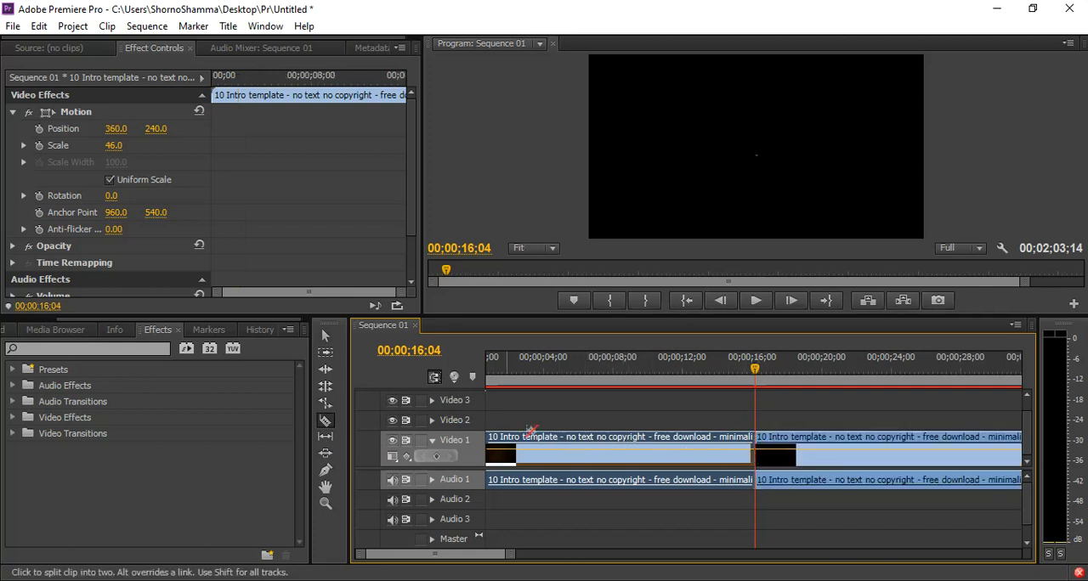
# Delete the segment before the cut and move the remaining clip to the start of the sequence.
pyautogui.click(325, 335)
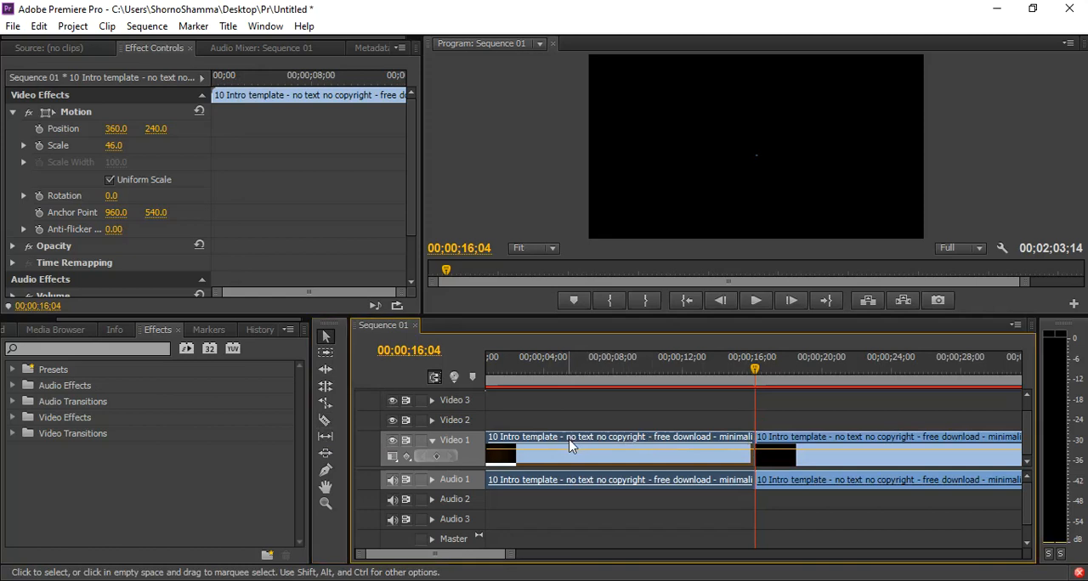
pyautogui.press('Delete')
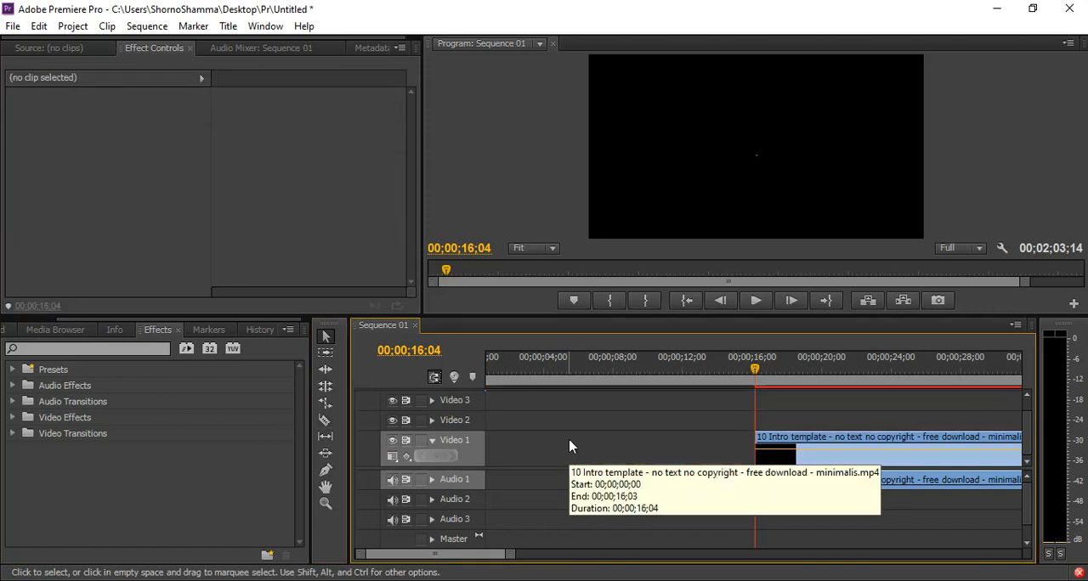
pyautogui.click(861, 440)
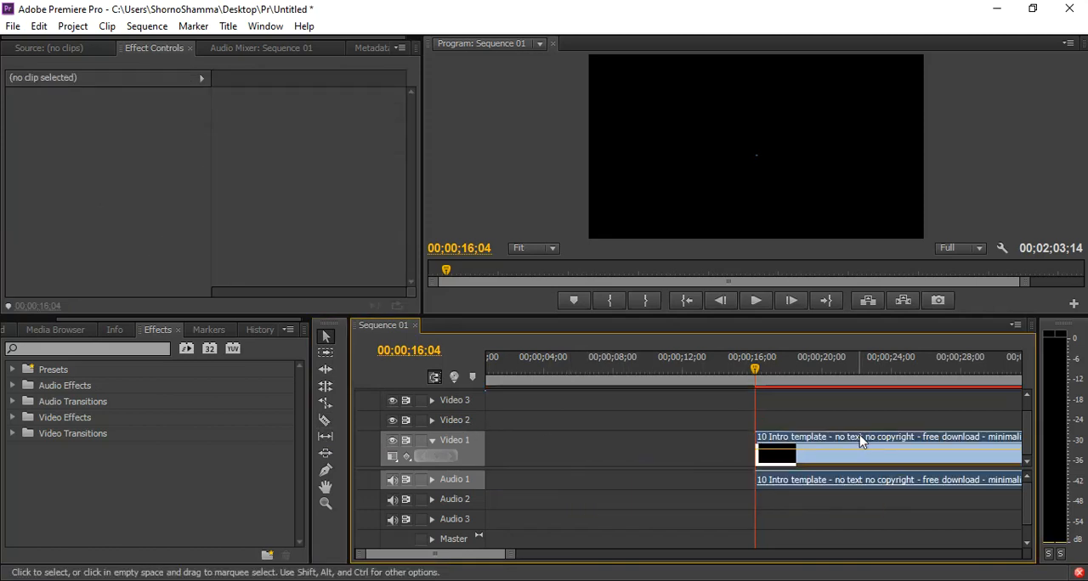
pyautogui.moveTo(861, 441); pyautogui.dragTo(581, 438)
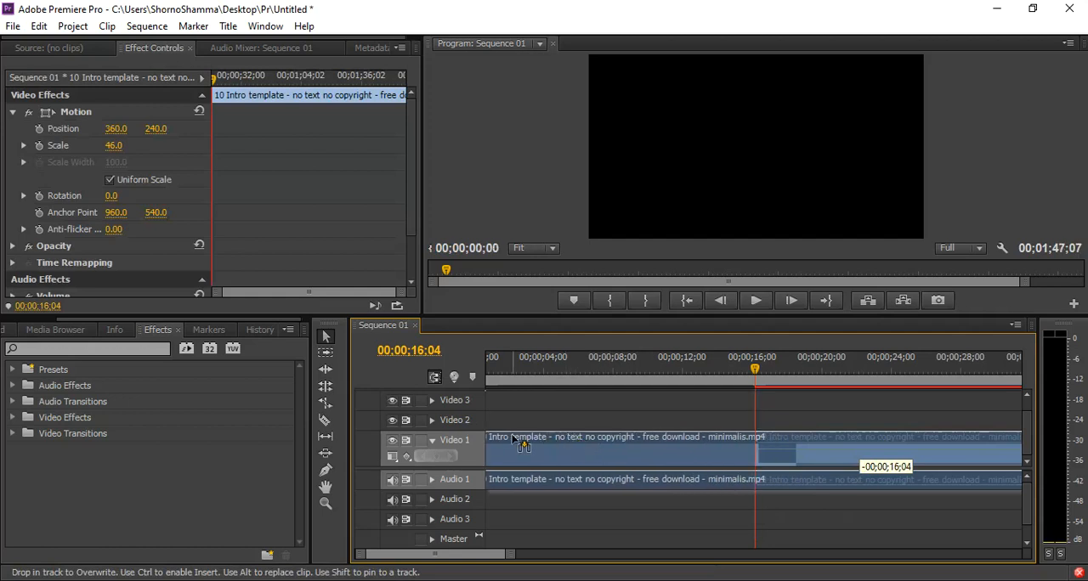
pyautogui.moveTo(515, 437); pyautogui.dragTo(514, 438)
# Play the trimmed clip from its start and place the playhead at 00;00;08;25, at the end of the blue ribbon intro.
pyautogui.moveTo(509, 555); pyautogui.dragTo(534, 556)
pyautogui.moveTo(681, 364); pyautogui.dragTo(476, 375)
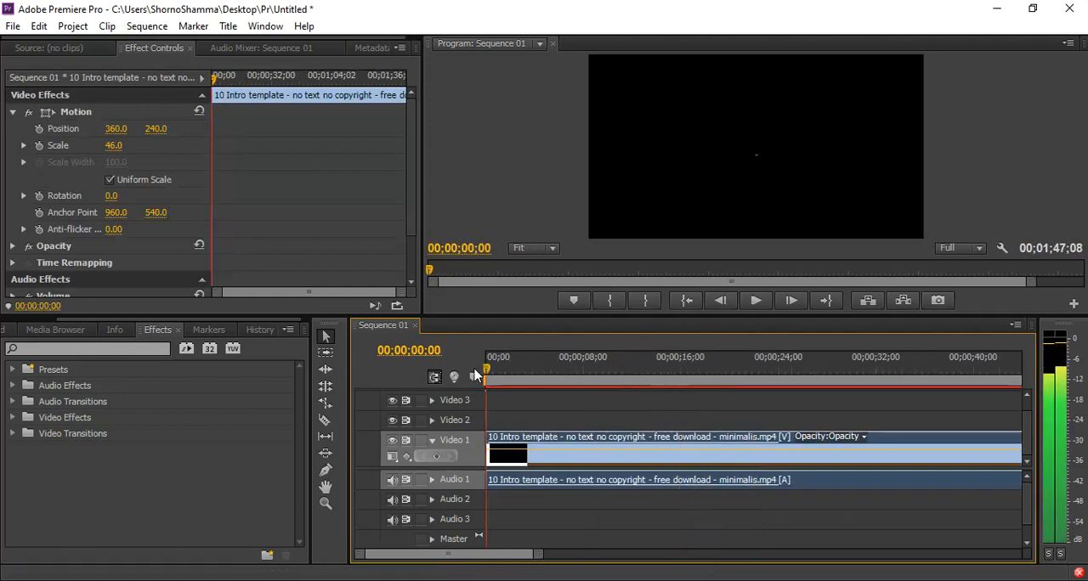
pyautogui.click(756, 300)
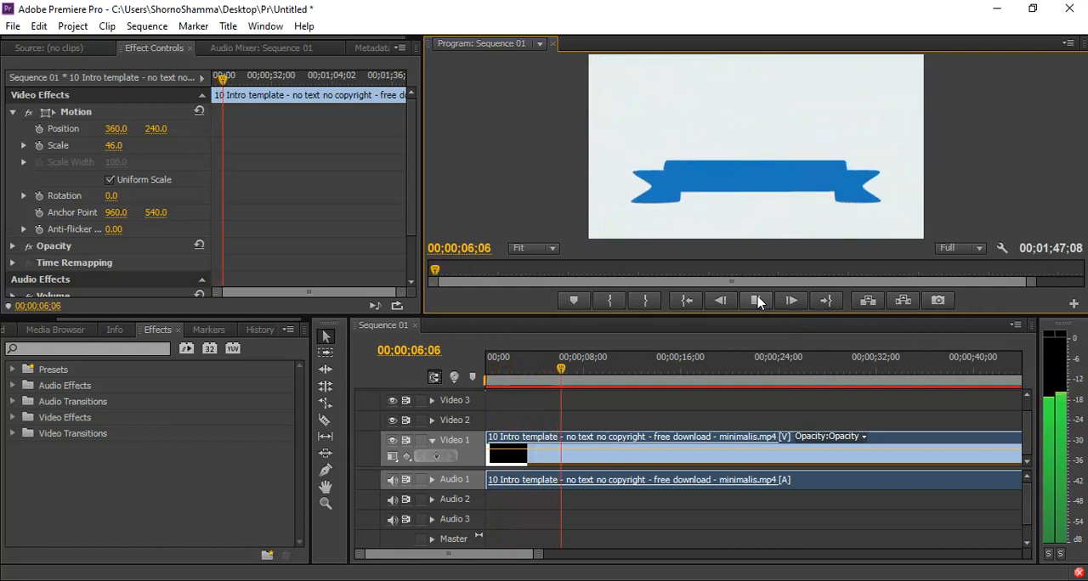
pyautogui.click(759, 302)
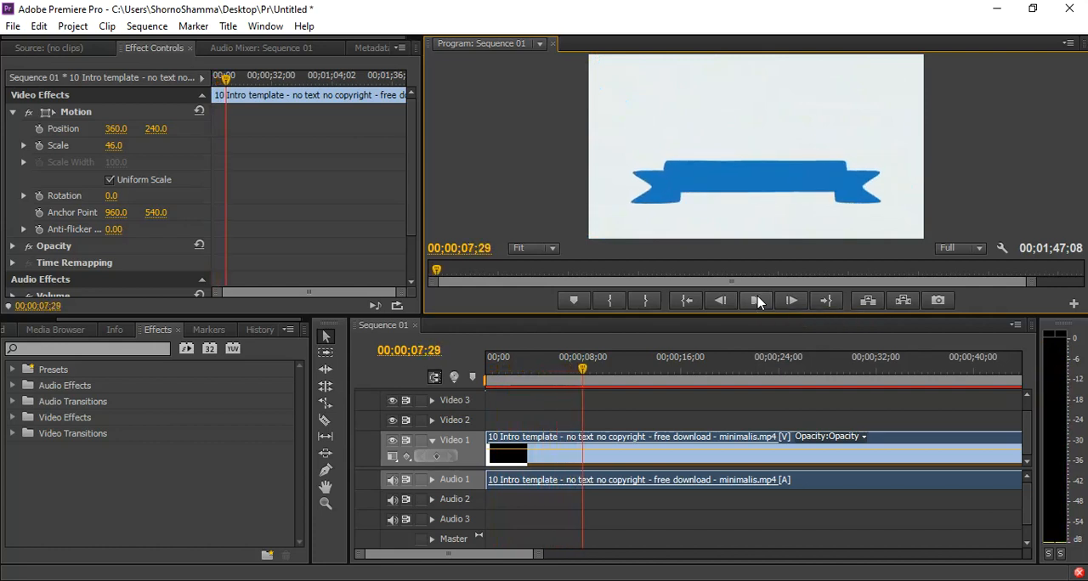
pyautogui.click(759, 302)
pyautogui.moveTo(537, 557); pyautogui.dragTo(517, 561)
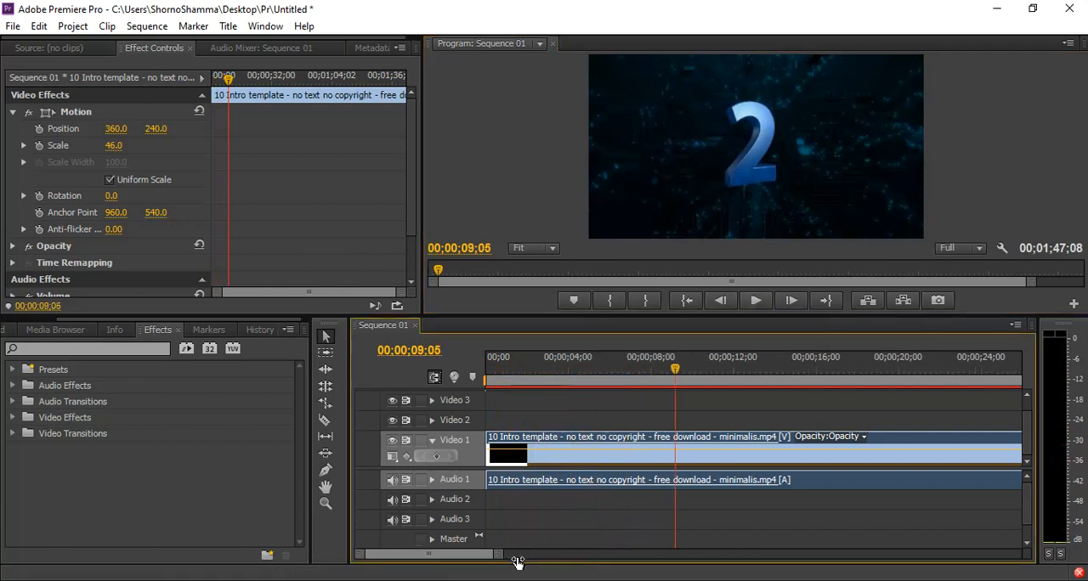
pyautogui.moveTo(676, 375); pyautogui.dragTo(669, 375)
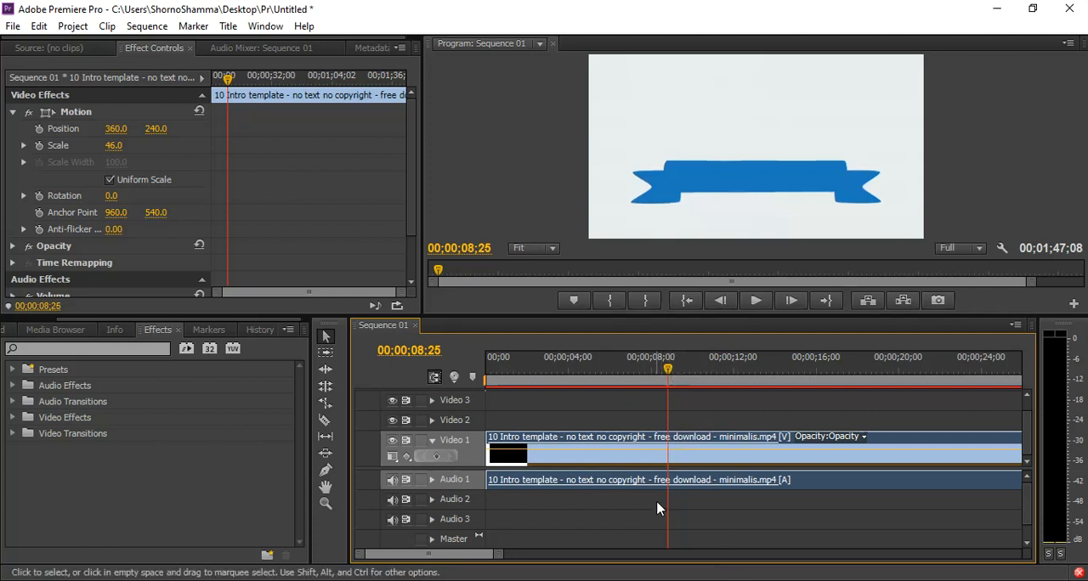
# Split the intro clip with the Razor tool at 00;00;08;25 and delete the segment after the cut.
pyautogui.press('c')
pyautogui.click(669, 463)
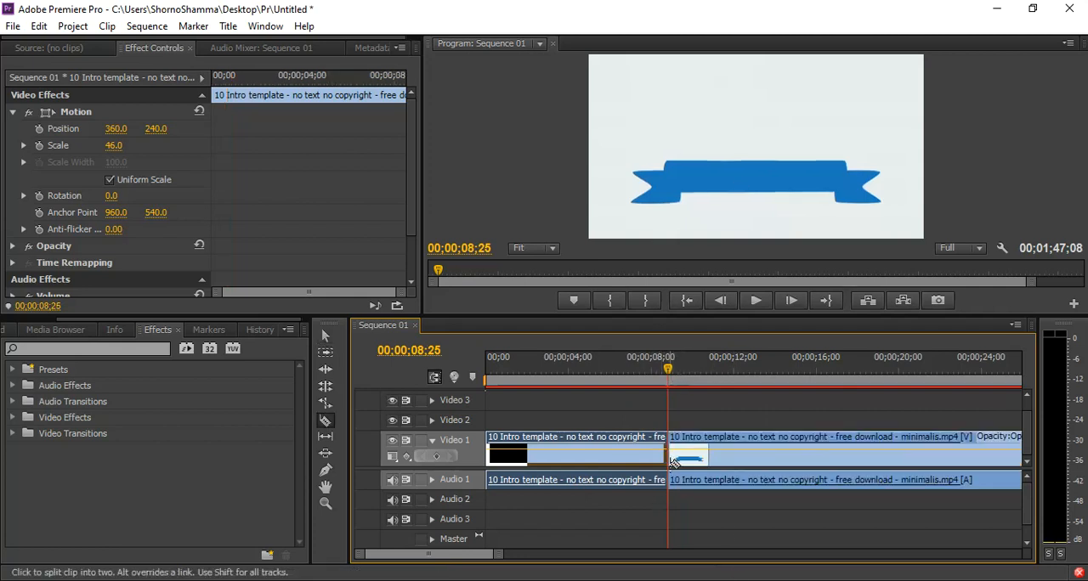
pyautogui.click(328, 339)
pyautogui.click(761, 444)
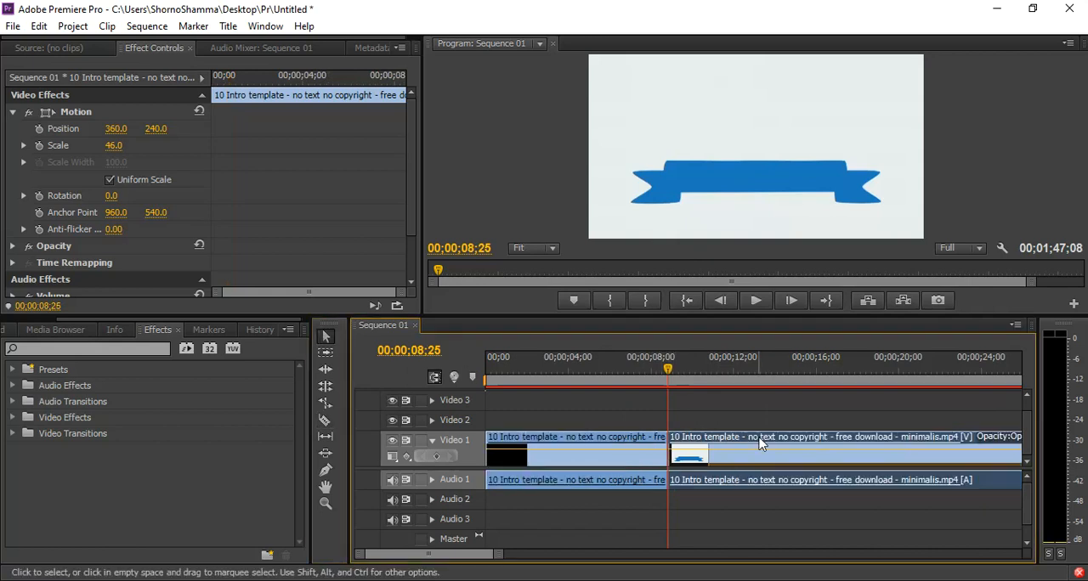
pyautogui.press('Delete')
# Play the shortened intro from the start of the sequence to check the cut.
pyautogui.moveTo(610, 372); pyautogui.dragTo(537, 370)
pyautogui.moveTo(495, 557); pyautogui.dragTo(472, 557)
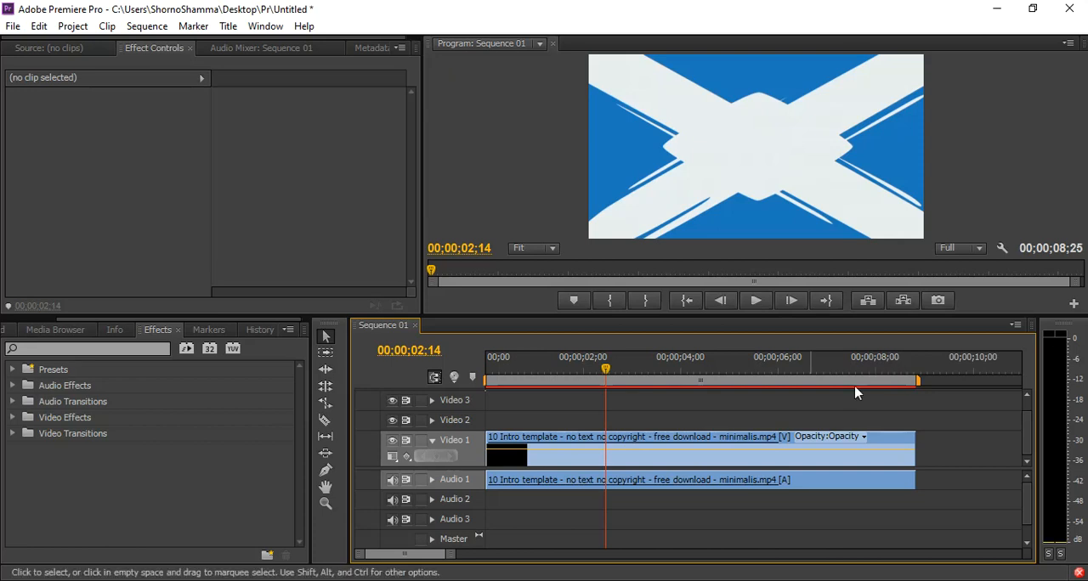
pyautogui.moveTo(602, 371); pyautogui.dragTo(455, 378)
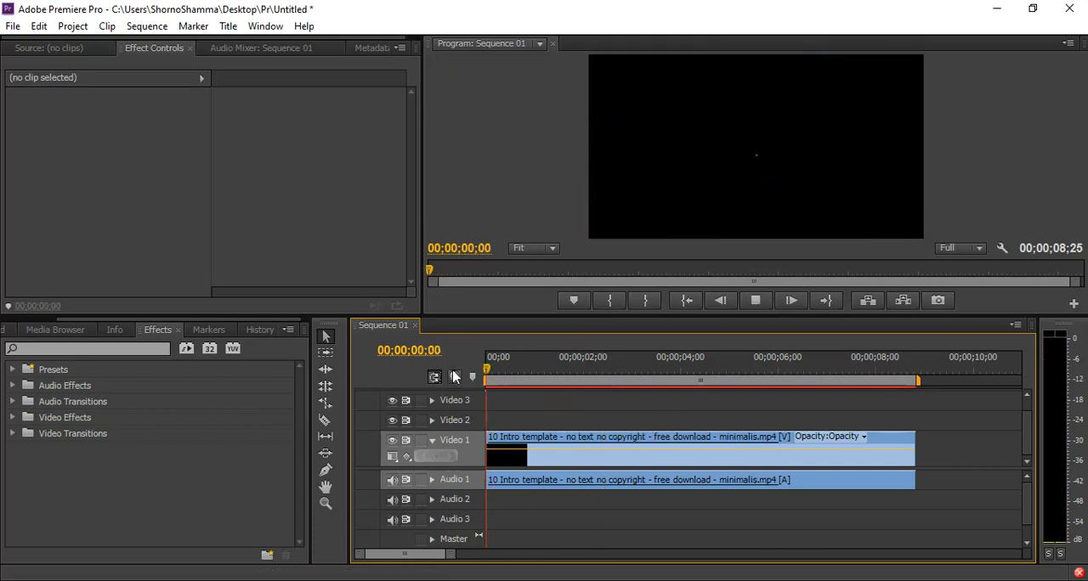
pyautogui.press('space')
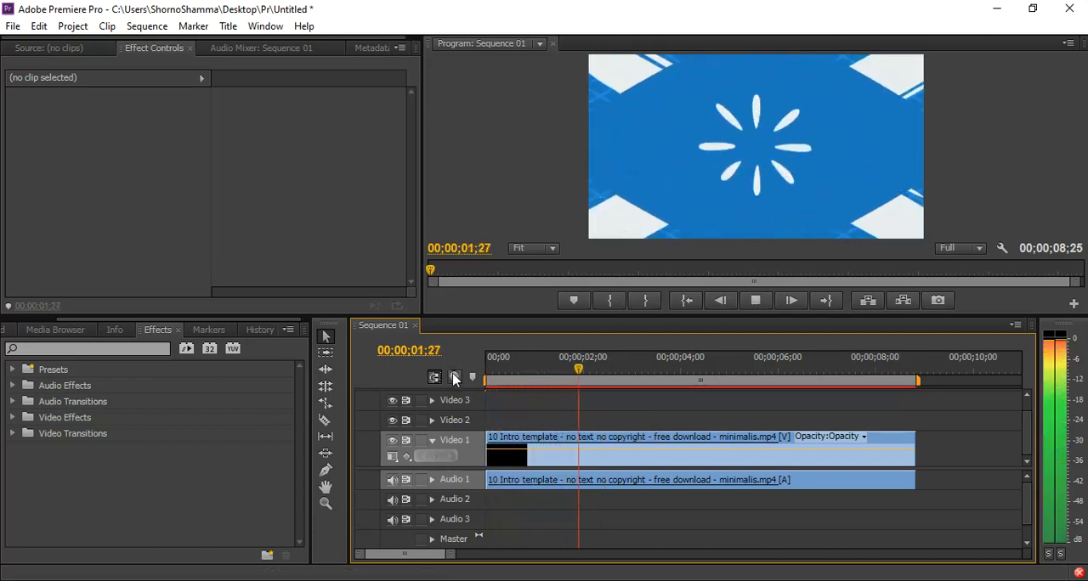
pyautogui.press('space')
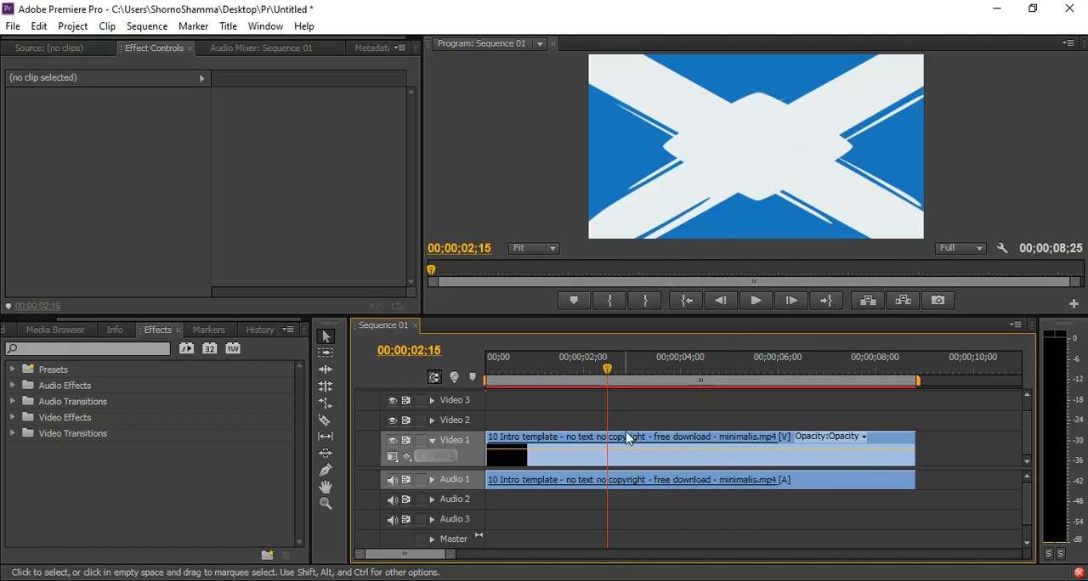
# Set the intro clip's duration to 00;00;10;00 in its speed/duration settings.
pyautogui.click(650, 444)
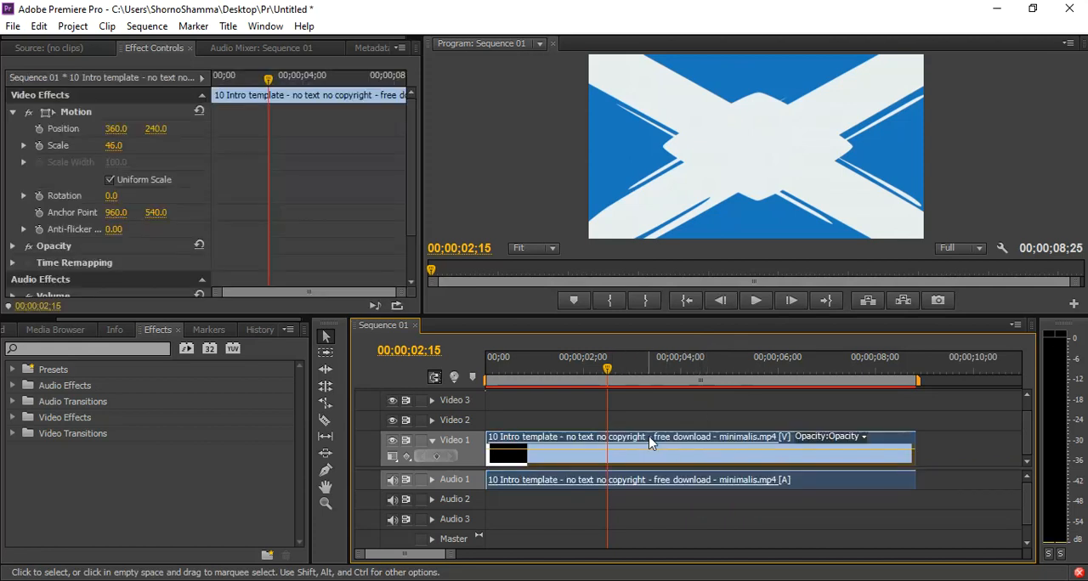
pyautogui.rightClick(651, 443)
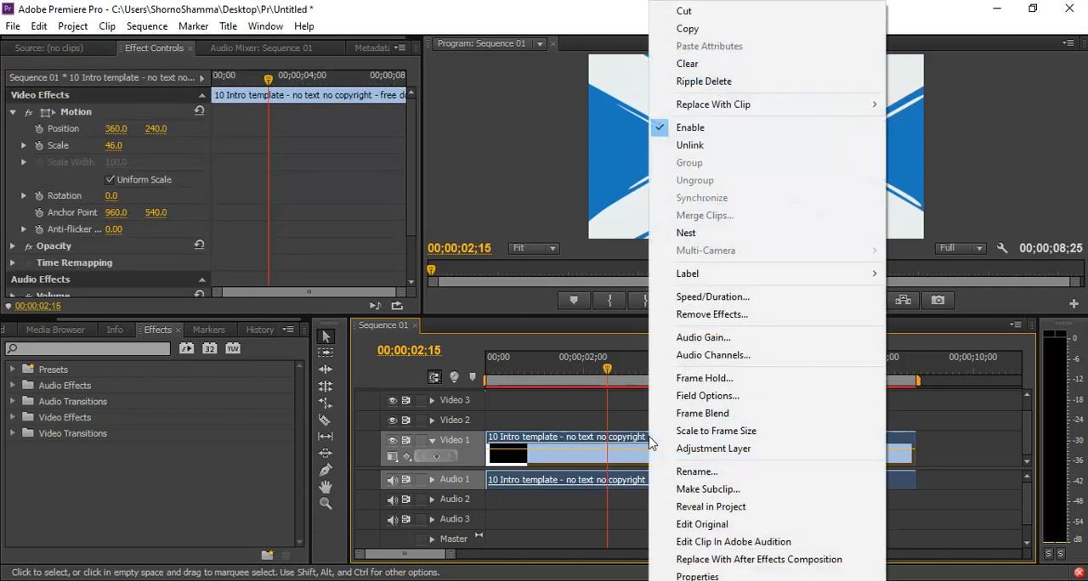
pyautogui.click(700, 302)
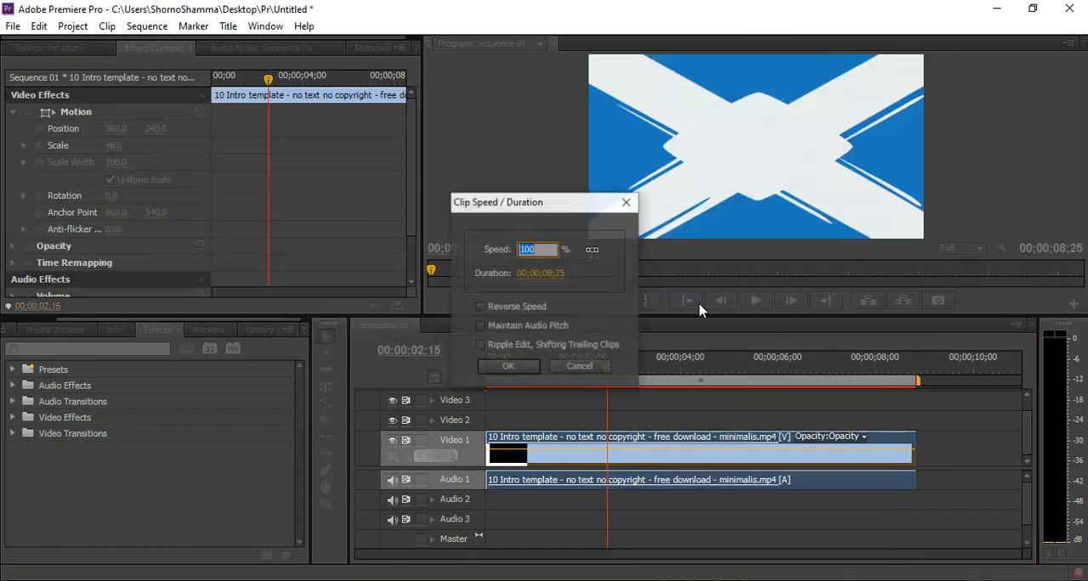
pyautogui.click(557, 274)
pyautogui.click(552, 273)
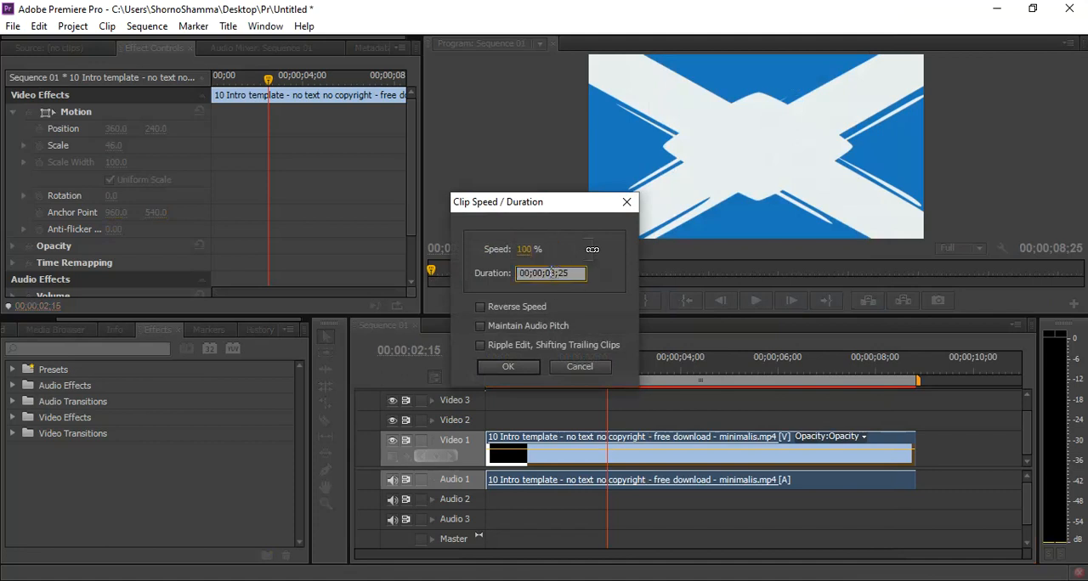
pyautogui.write('1')
pyautogui.click(507, 366)
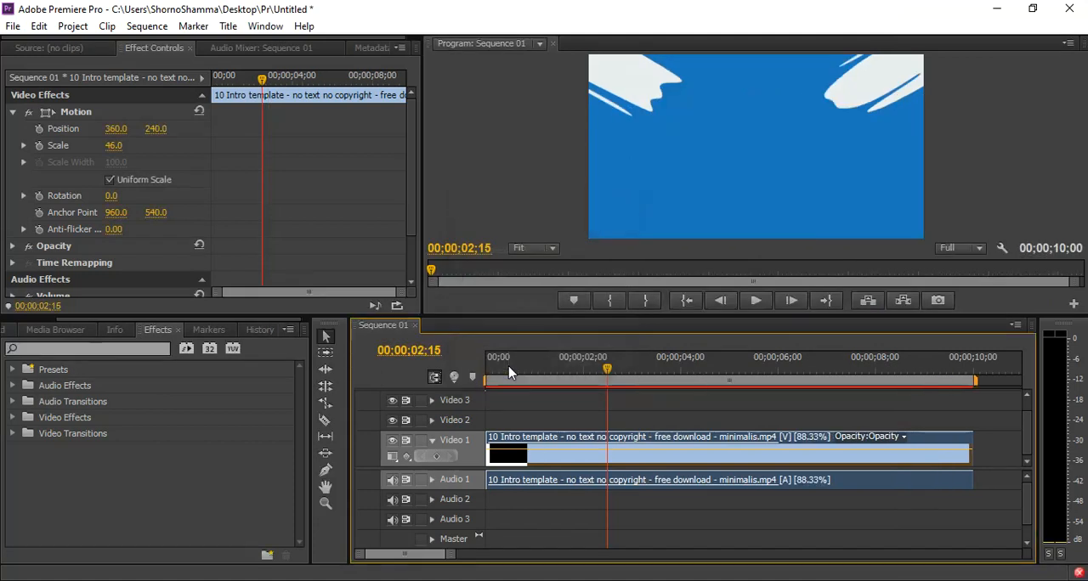
# Play the slowed intro from its start and place the playhead at 00;00;05;21, where the ribbon is fully unfolded.
pyautogui.press('Home')
pyautogui.press('space')
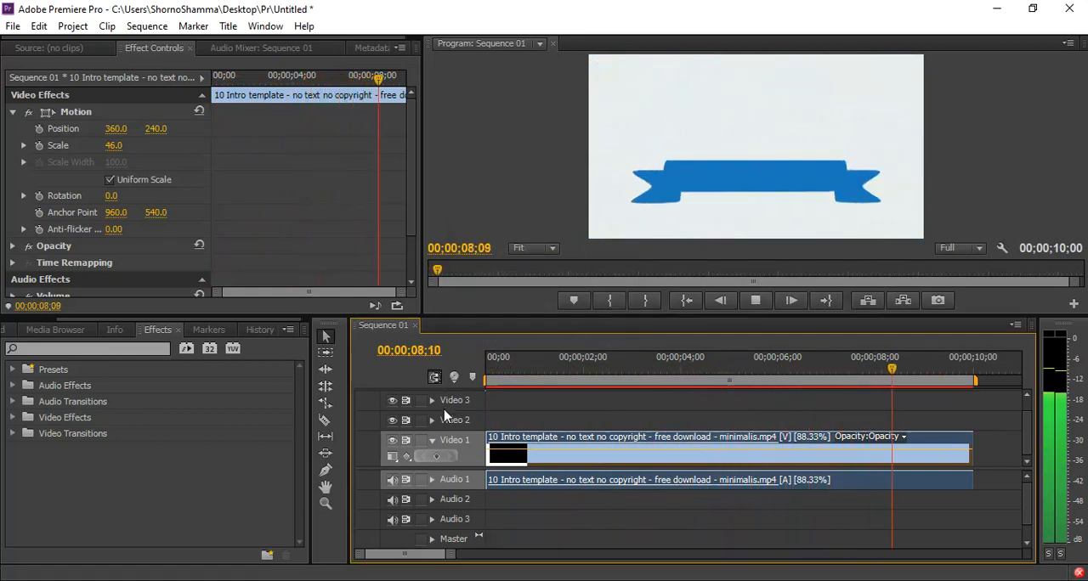
pyautogui.press('space')
pyautogui.click(610, 374)
pyautogui.moveTo(610, 374); pyautogui.dragTo(764, 392)
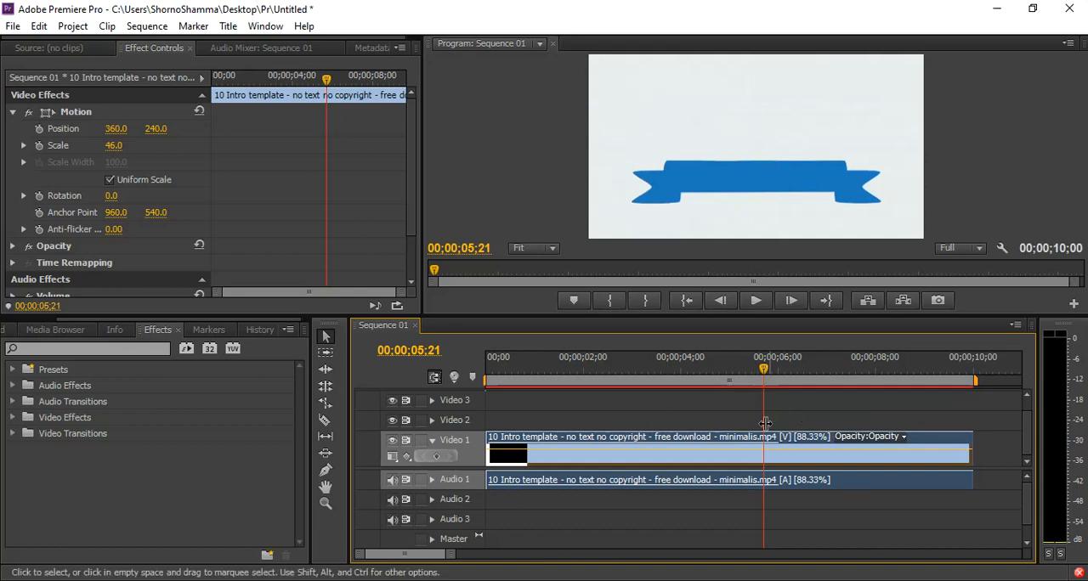
# Import the Logo image from the desktop into the project, then restore the editor to full screen.
pyautogui.moveTo(784, 10); pyautogui.dragTo(498, 128)
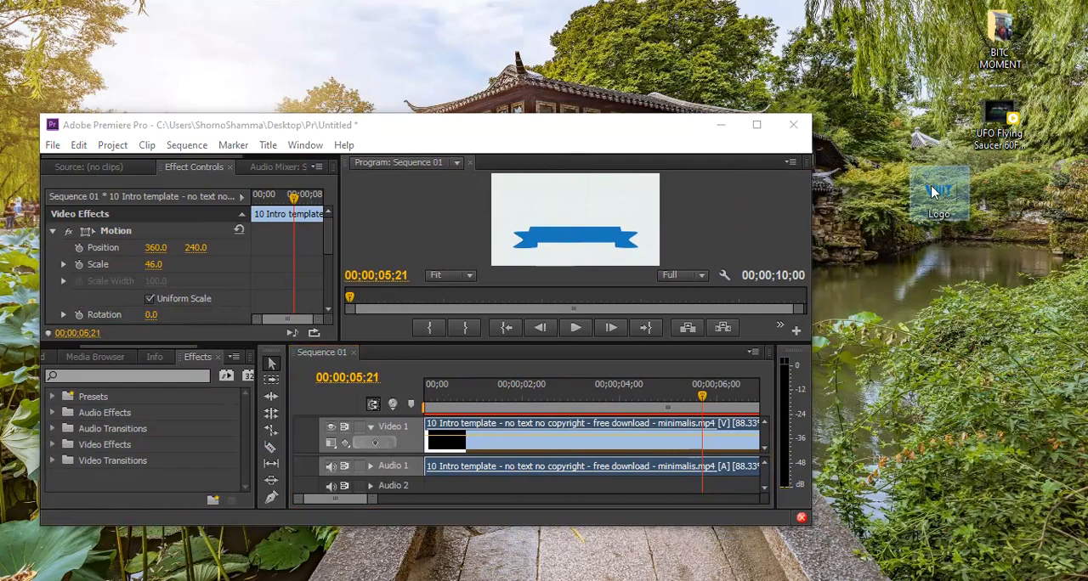
pyautogui.moveTo(960, 218); pyautogui.dragTo(993, 201)
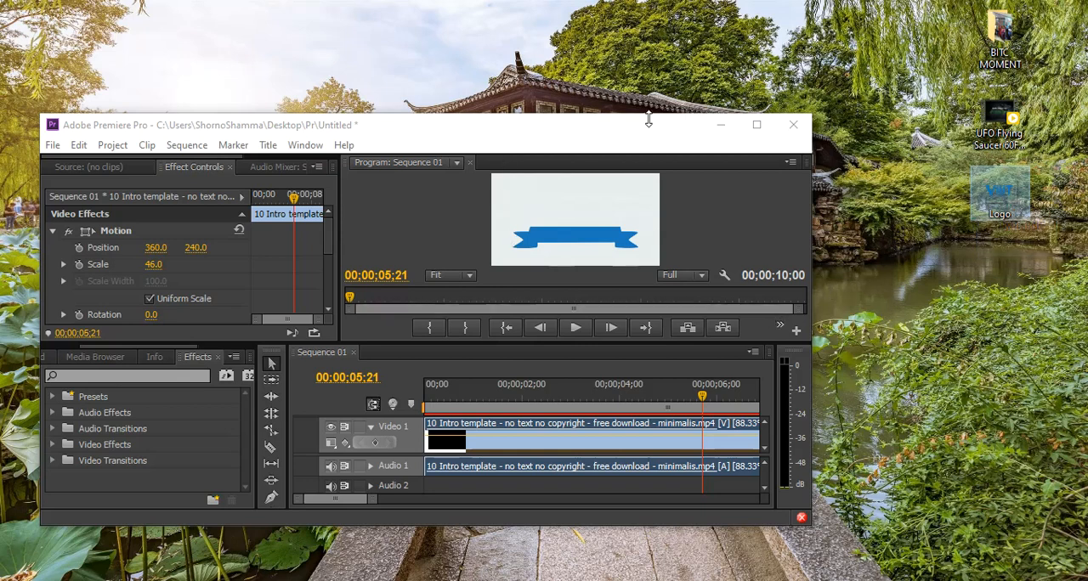
pyautogui.moveTo(648, 119); pyautogui.dragTo(648, 41)
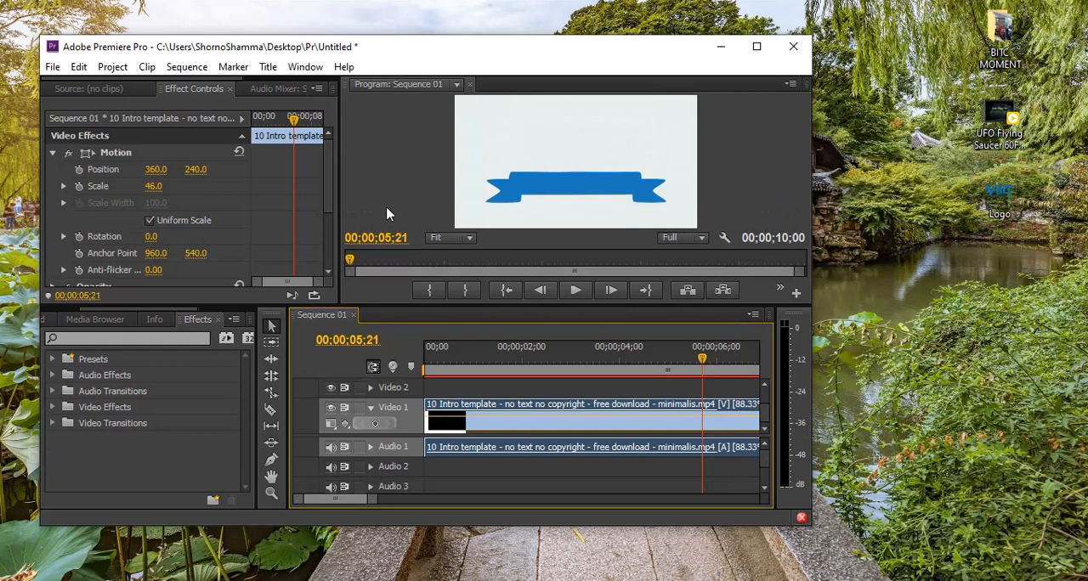
pyautogui.click(95, 319)
pyautogui.click(46, 325)
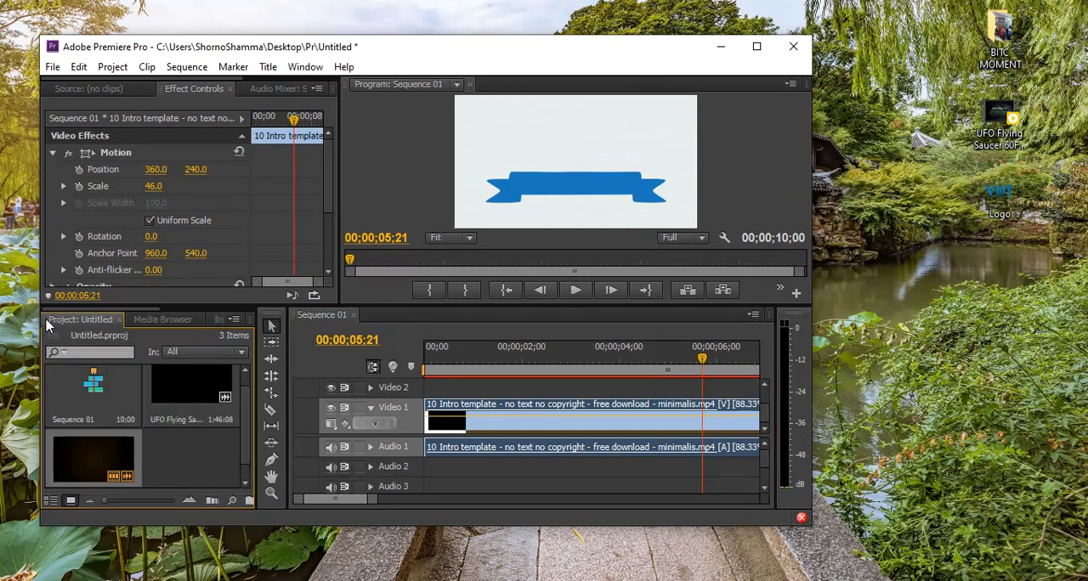
pyautogui.moveTo(1007, 202); pyautogui.dragTo(165, 451)
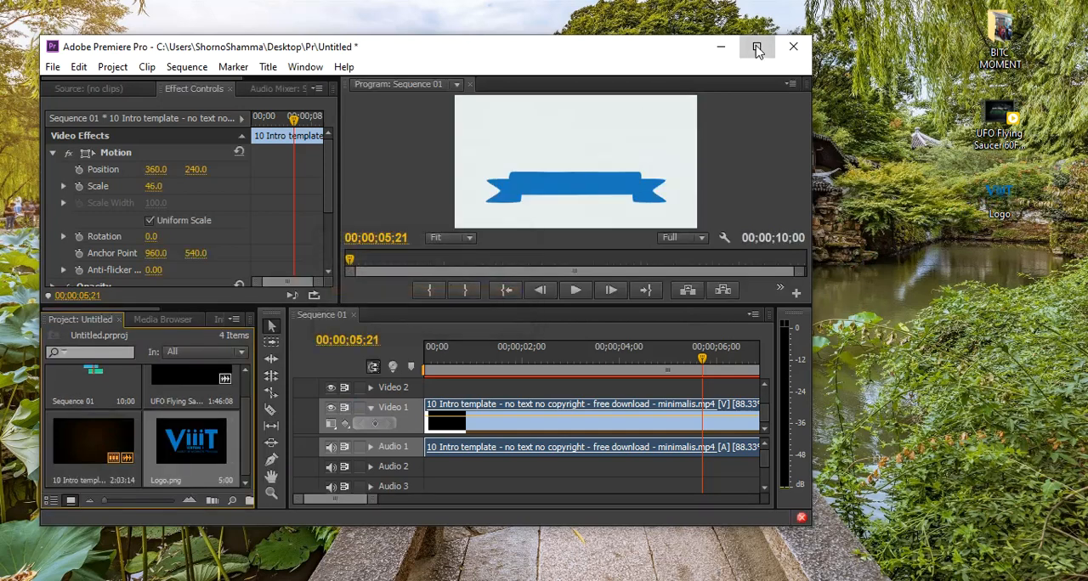
pyautogui.click(756, 47)
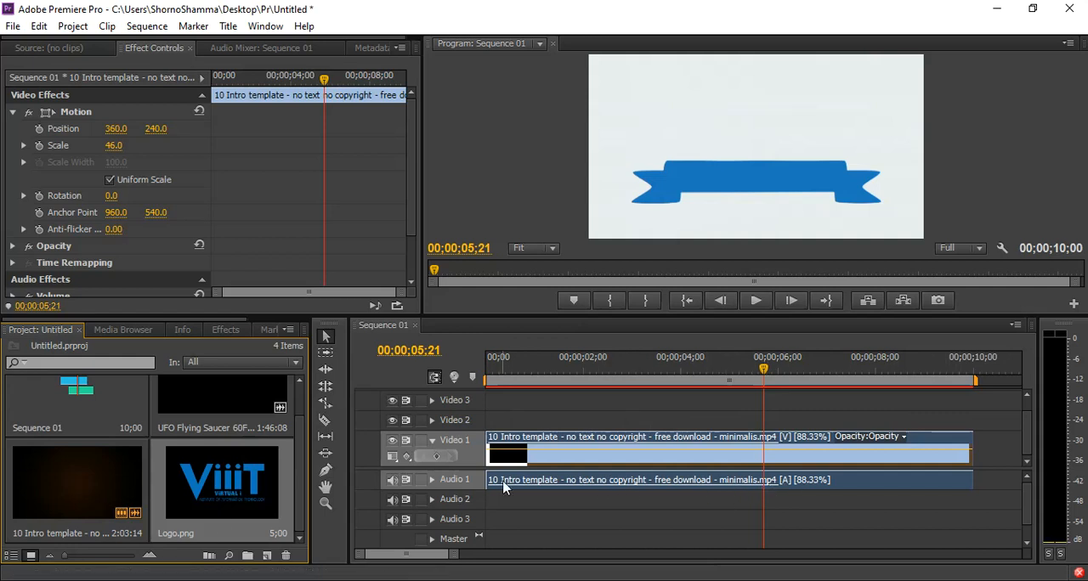
# Place Logo.png on Video 2 starting at 00;00;05;21, with its scale at 11 and vertical position at 162.
pyautogui.moveTo(240, 476); pyautogui.dragTo(605, 417)
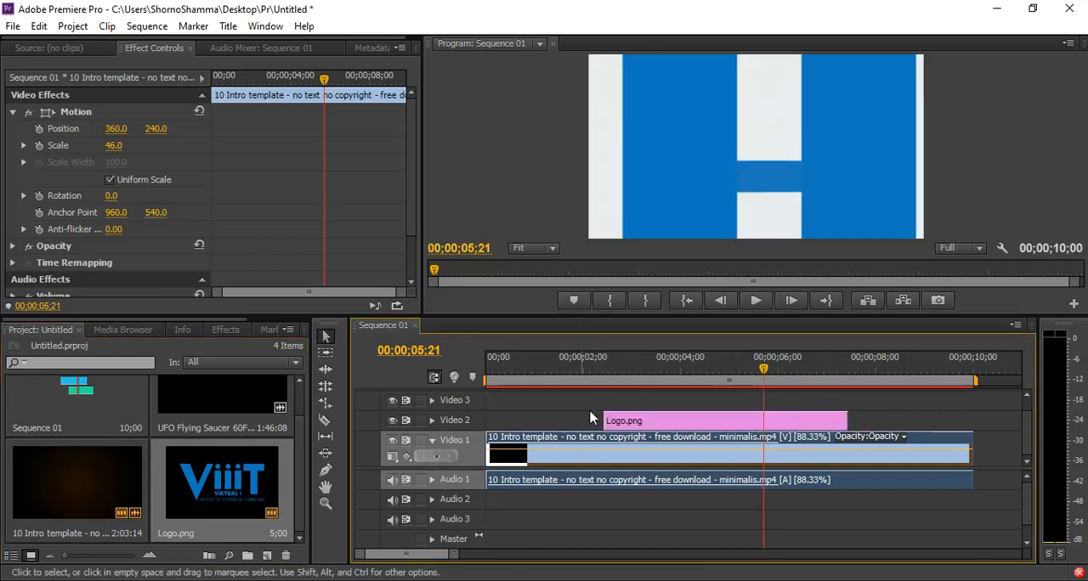
pyautogui.moveTo(689, 420); pyautogui.dragTo(851, 423)
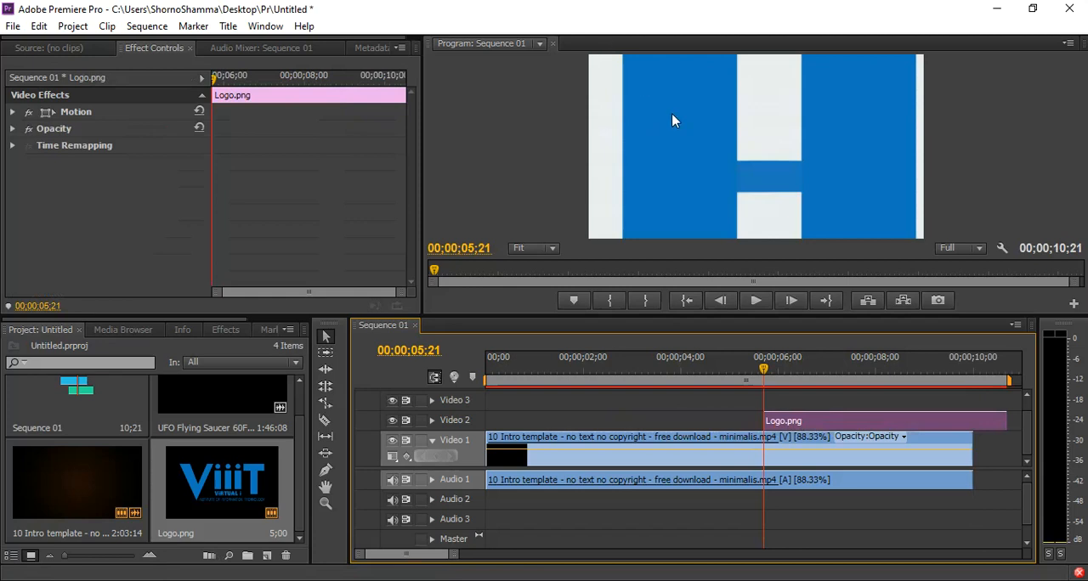
pyautogui.click(12, 112)
pyautogui.moveTo(113, 148); pyautogui.dragTo(38, 149)
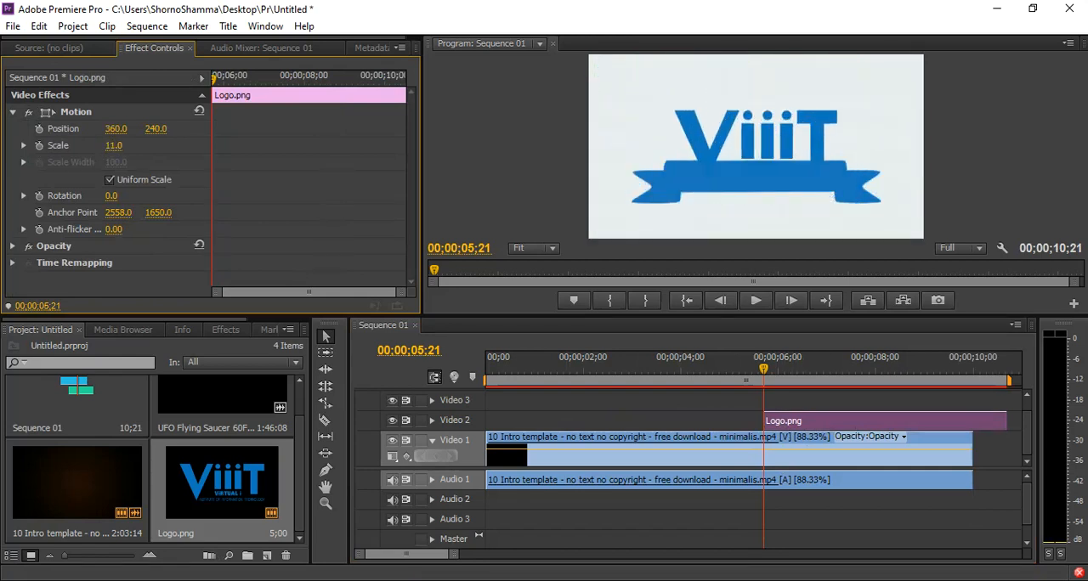
pyautogui.moveTo(156, 129); pyautogui.dragTo(106, 129)
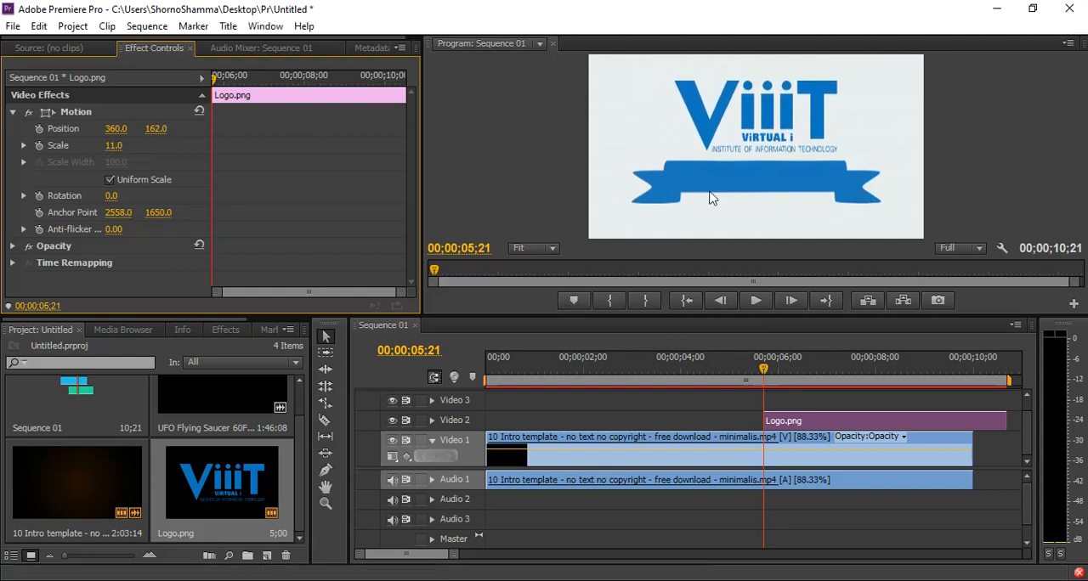
# Set the intro clip's vertical position to 279 and scale to 51, and the logo's vertical position to 189.
pyautogui.click(671, 438)
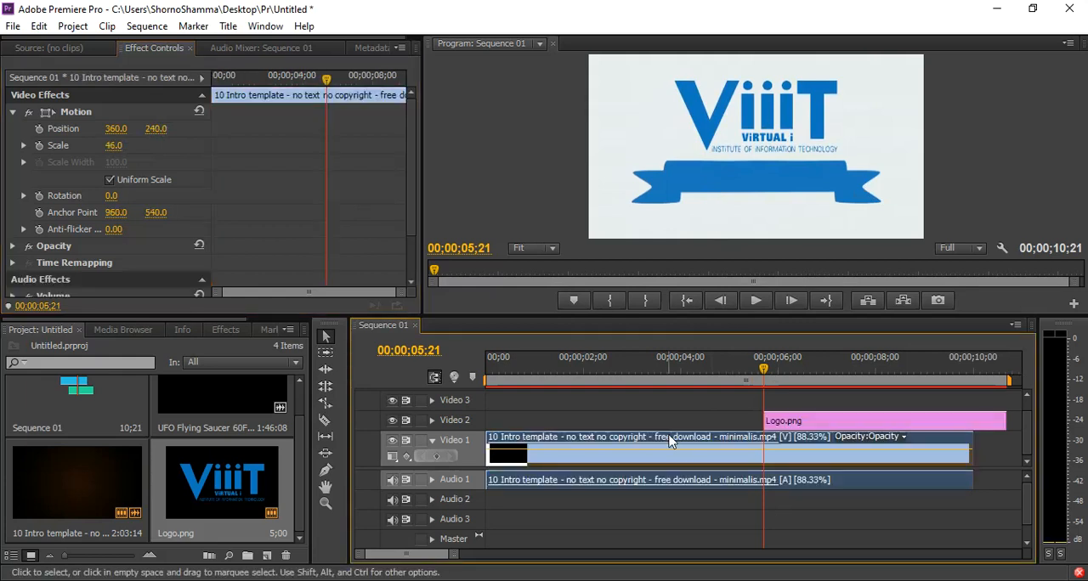
pyautogui.moveTo(164, 130); pyautogui.dragTo(197, 130)
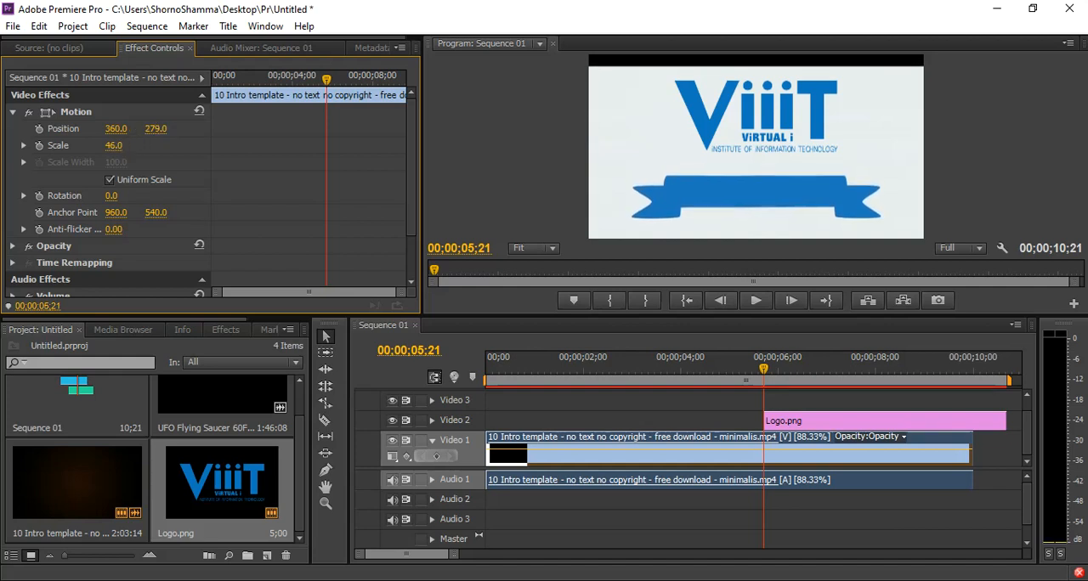
pyautogui.moveTo(121, 148); pyautogui.dragTo(125, 148)
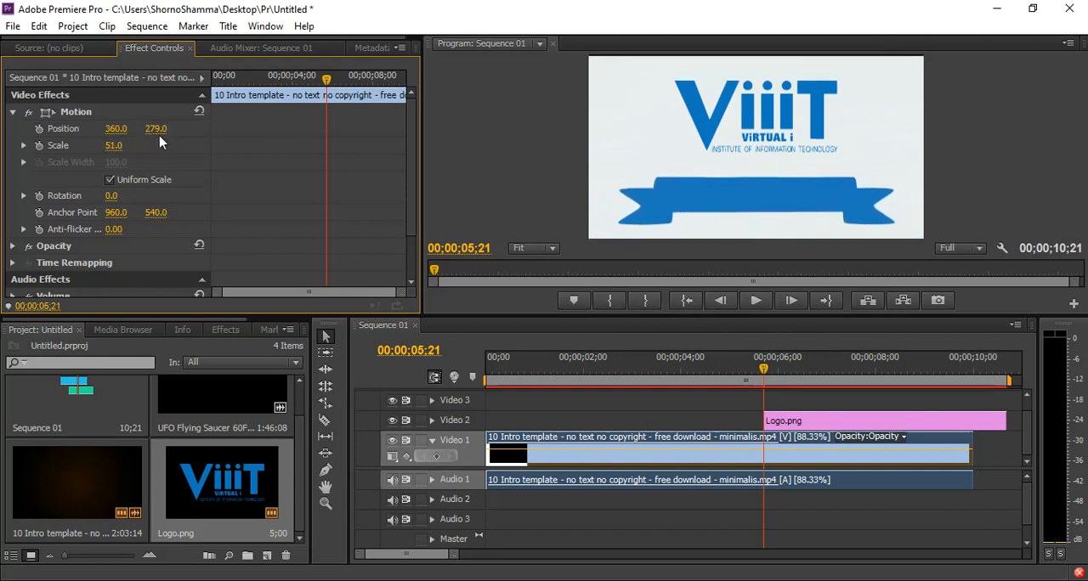
pyautogui.click(833, 422)
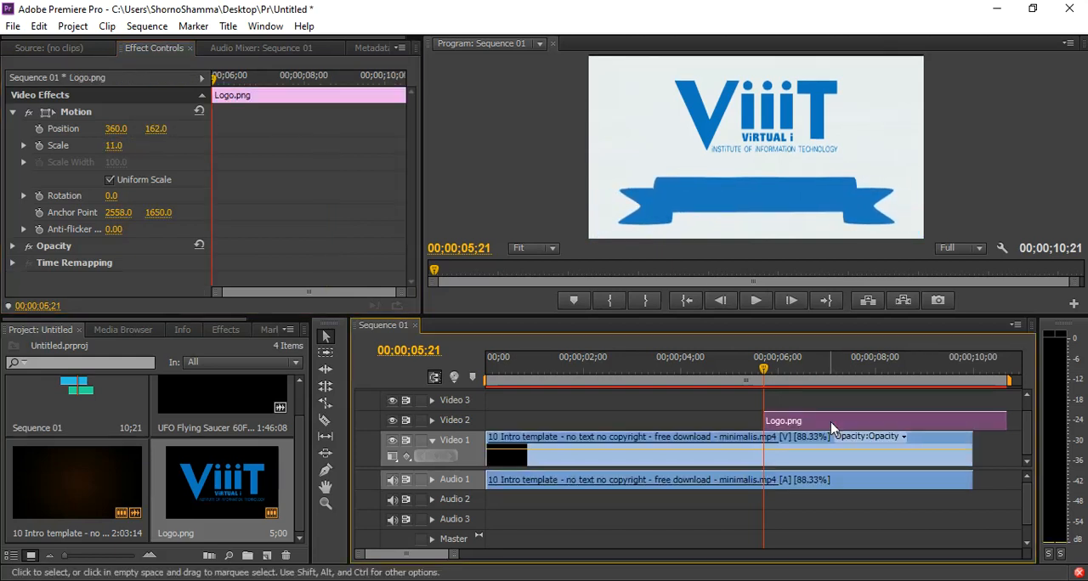
pyautogui.moveTo(159, 130); pyautogui.dragTo(172, 144)
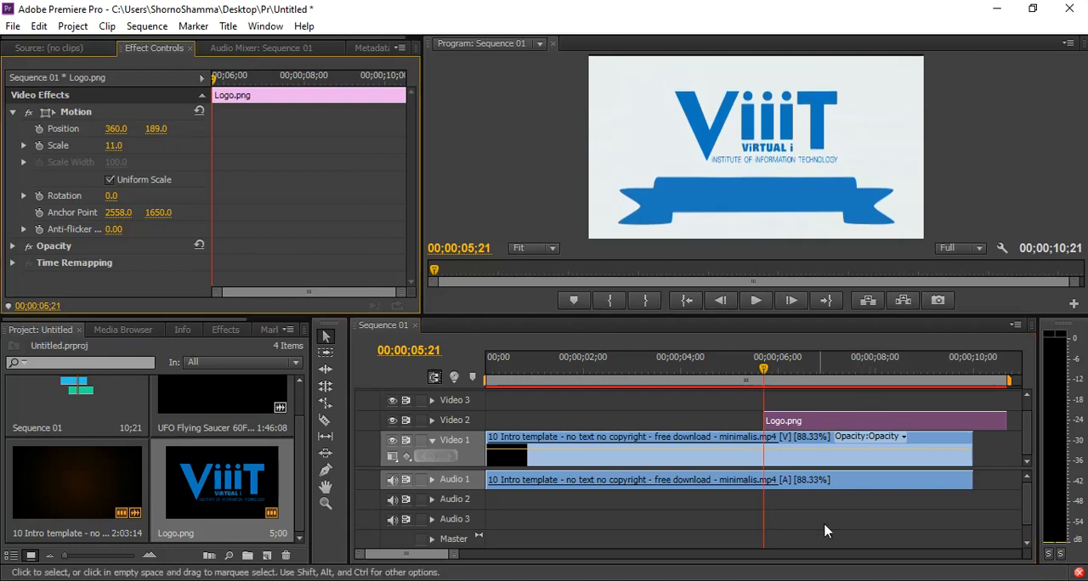
# Preview the logo over the ribbon and extend the start of the Logo.png clip back to 00;00;05;09.
pyautogui.press('space')
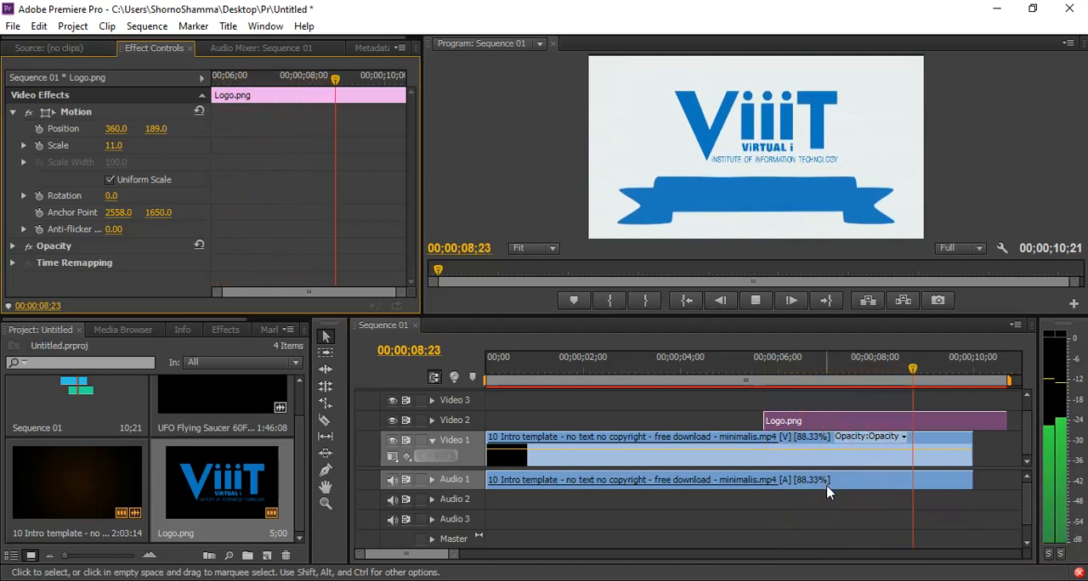
pyautogui.press('space')
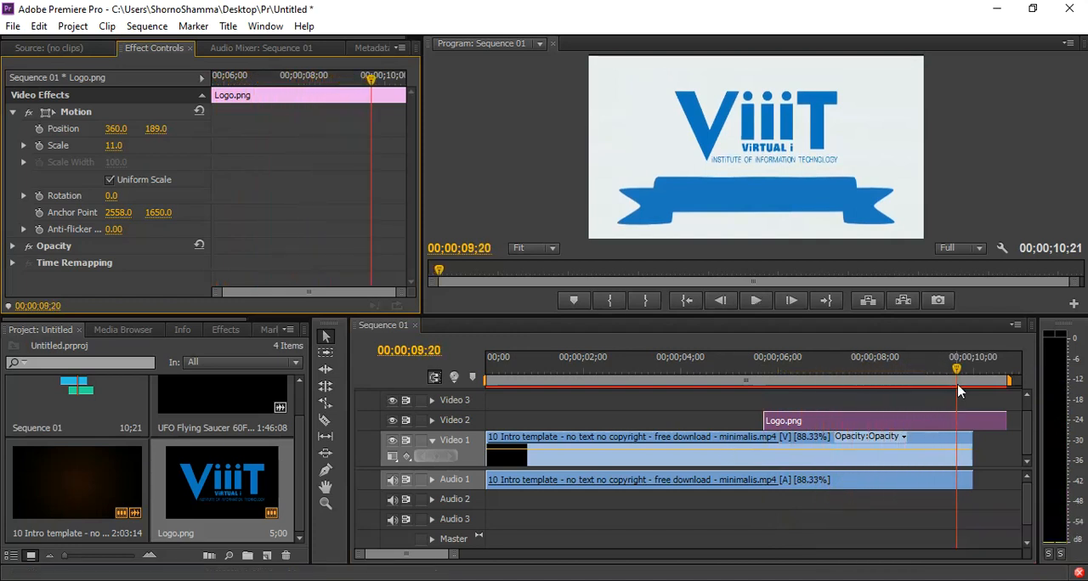
pyautogui.moveTo(727, 374)
pyautogui.mouseDown()
pyautogui.moveTo(768, 376)
pyautogui.moveTo(745, 374)
pyautogui.mouseUp()
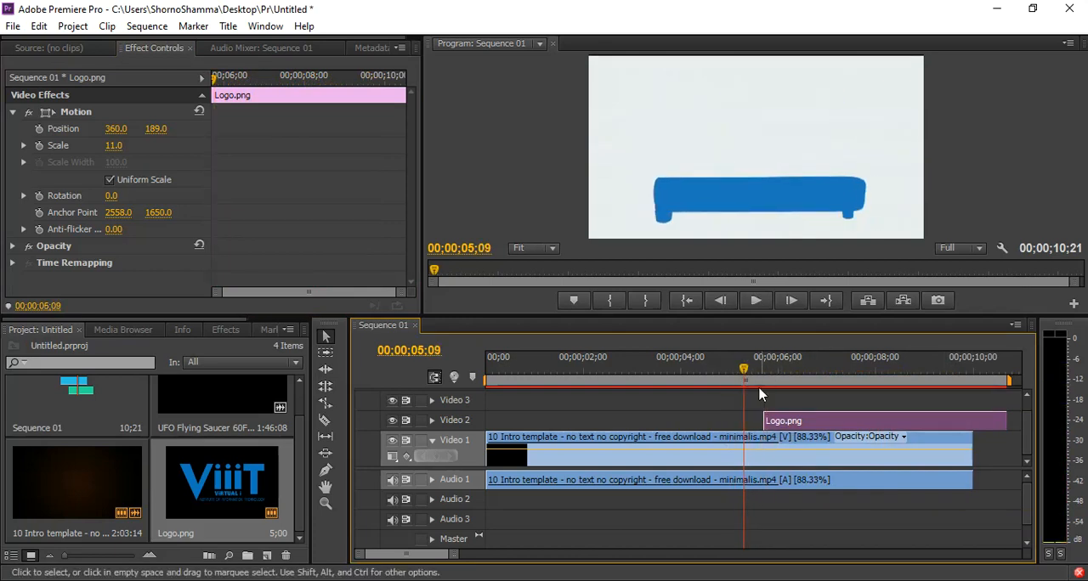
pyautogui.moveTo(768, 416); pyautogui.dragTo(745, 416)
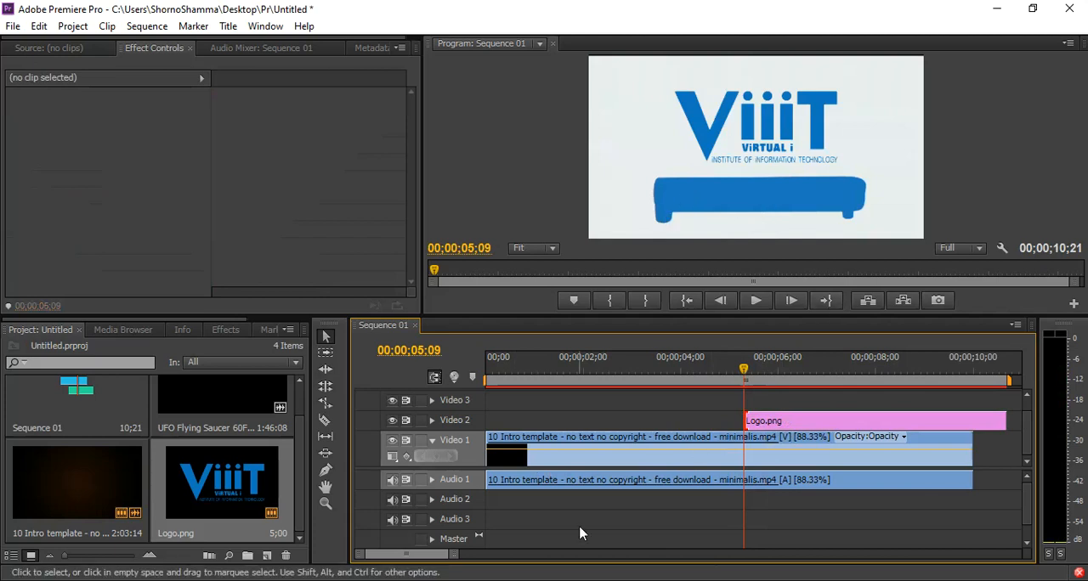
# Set the logo's scale to 2 and add starting Position and Scale keyframes at 00;00;05;09.
pyautogui.click(773, 425)
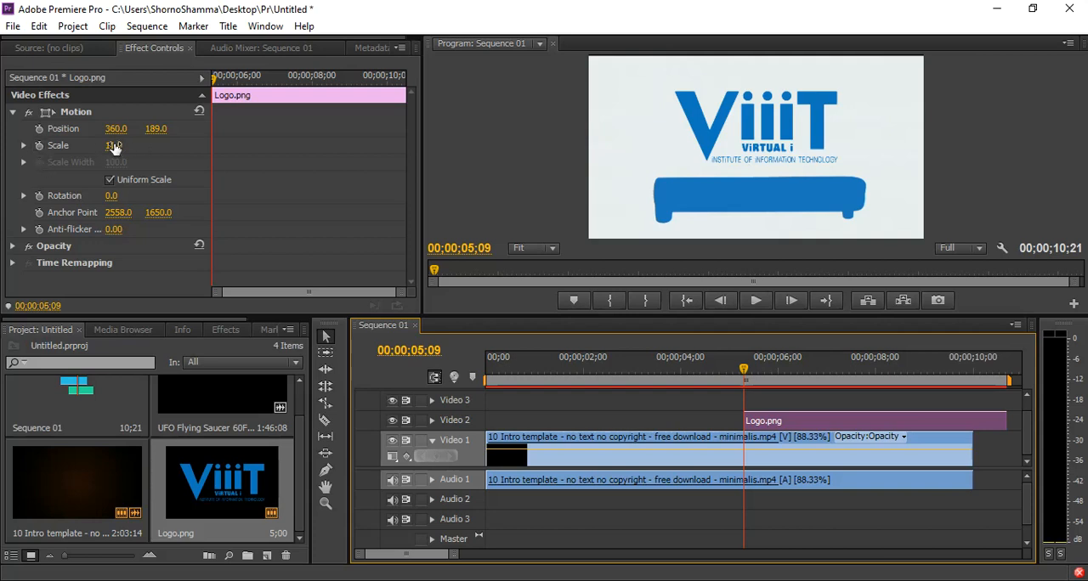
pyautogui.moveTo(114, 146); pyautogui.dragTo(107, 146)
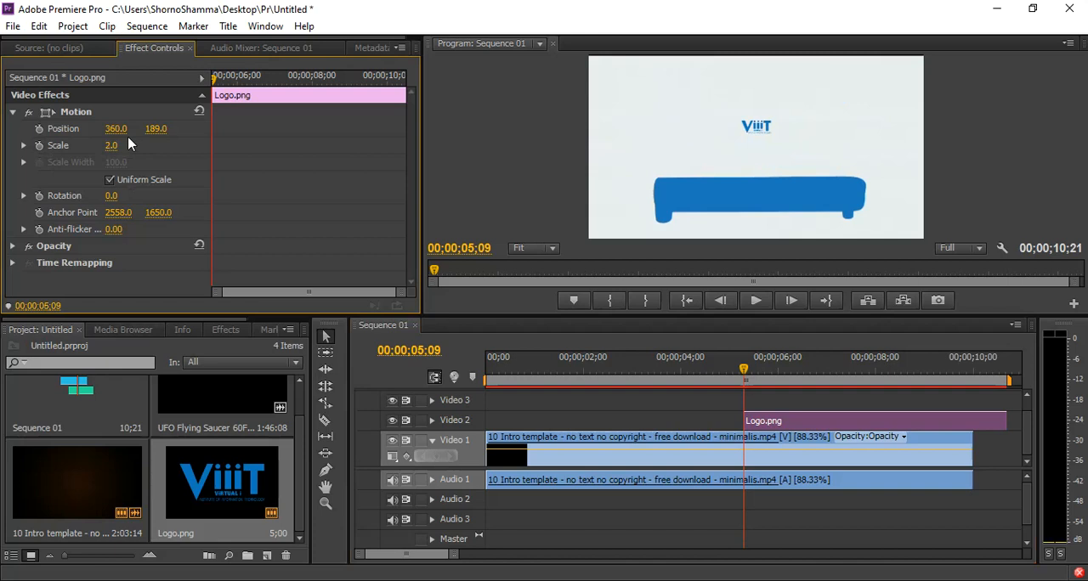
pyautogui.click(38, 147)
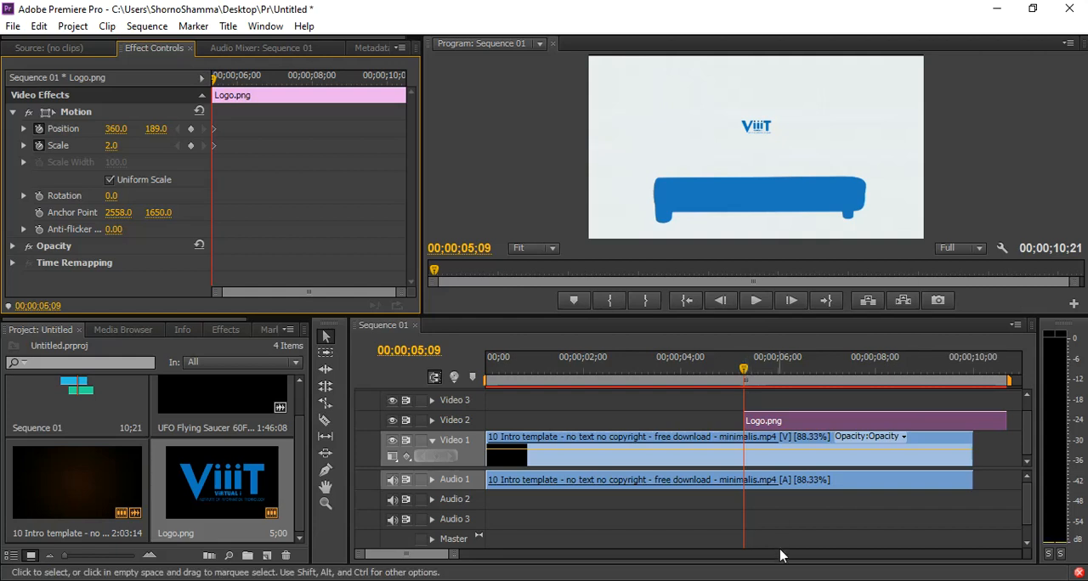
# Add a second Scale keyframe of 12 for the logo at 00;00;06;04.
pyautogui.press('space')
pyautogui.press('space')
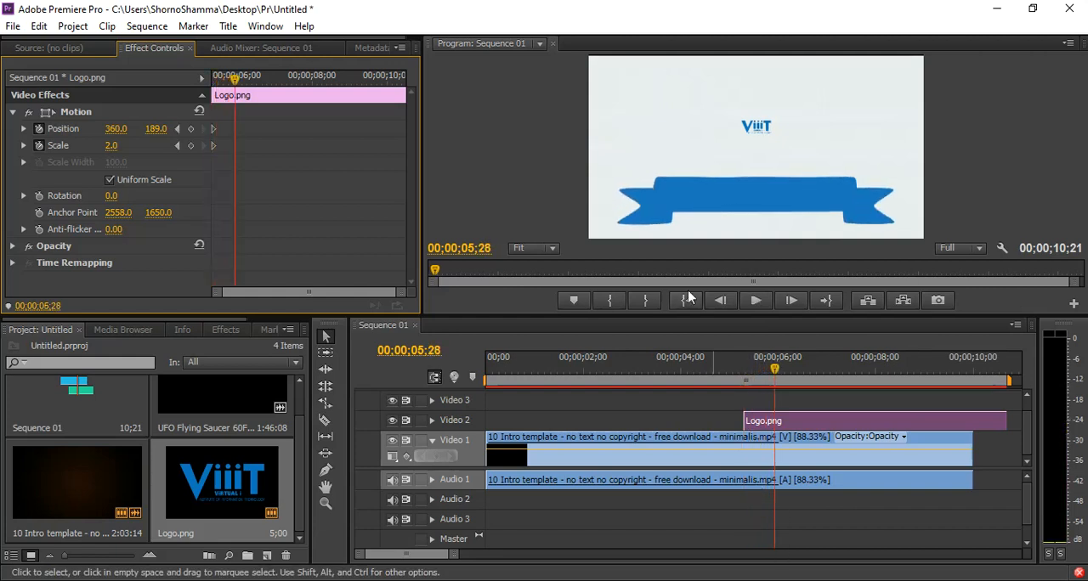
pyautogui.press('space')
pyautogui.press('space')
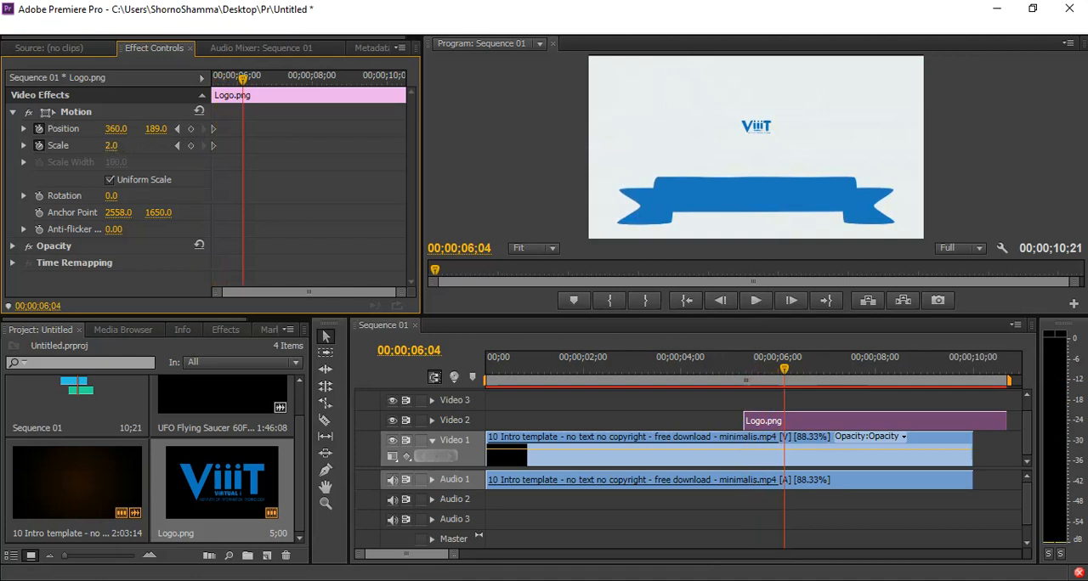
pyautogui.write('18')
pyautogui.press('Return')
pyautogui.moveTo(113, 146); pyautogui.dragTo(108, 145)
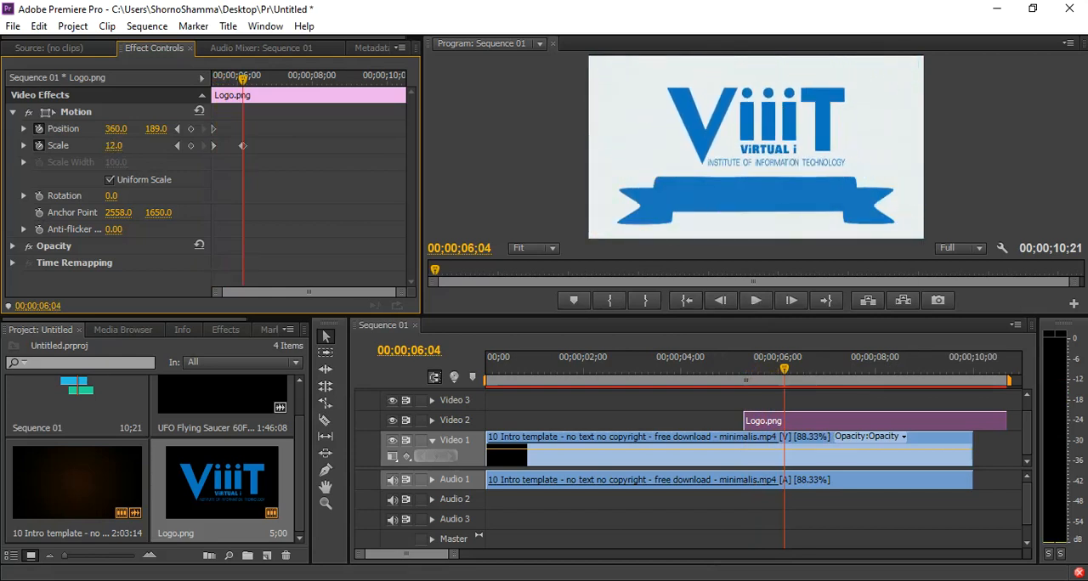
# Preview the logo's scale animation and split the Logo.png and intro template clips at 00;00;07;07.
pyautogui.click(707, 376)
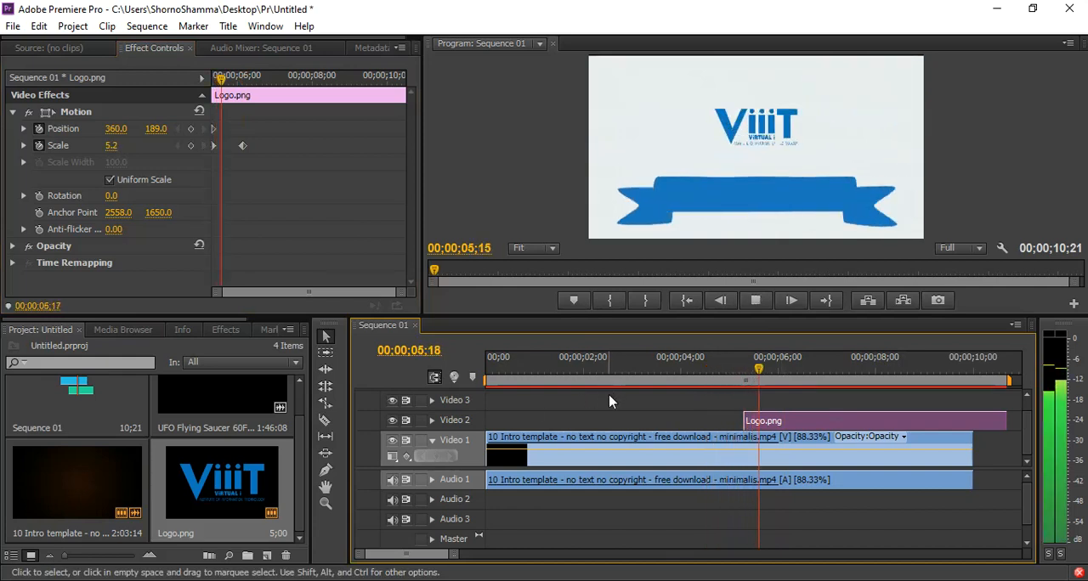
pyautogui.press('space')
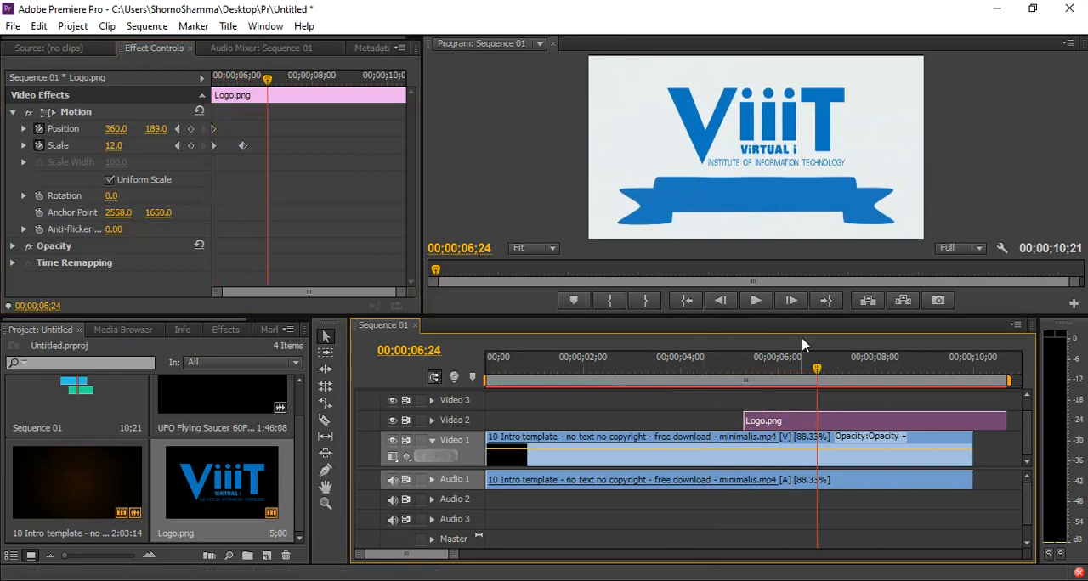
pyautogui.press('space')
pyautogui.press('space')
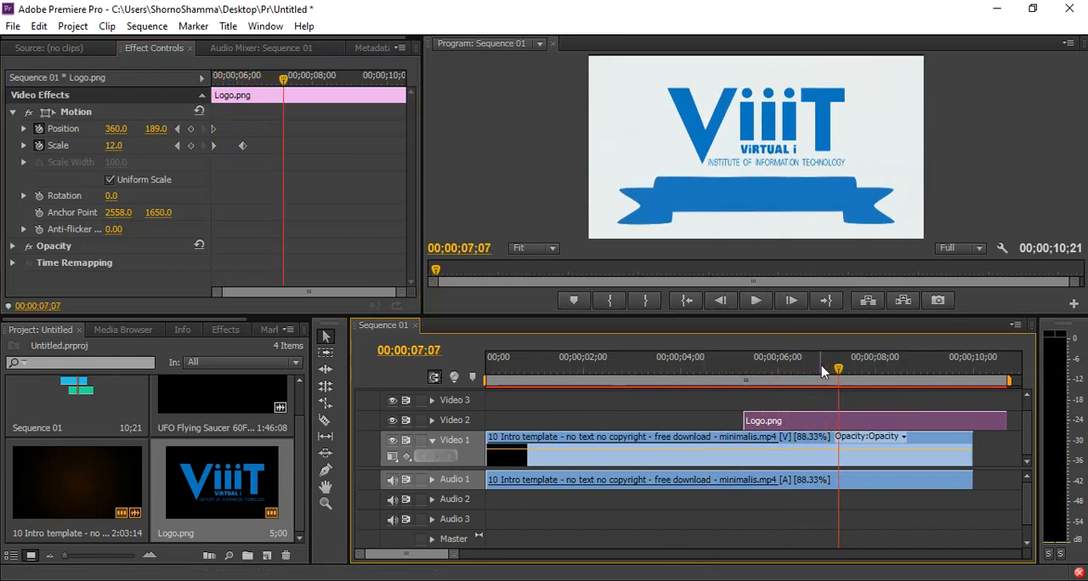
pyautogui.press('c')
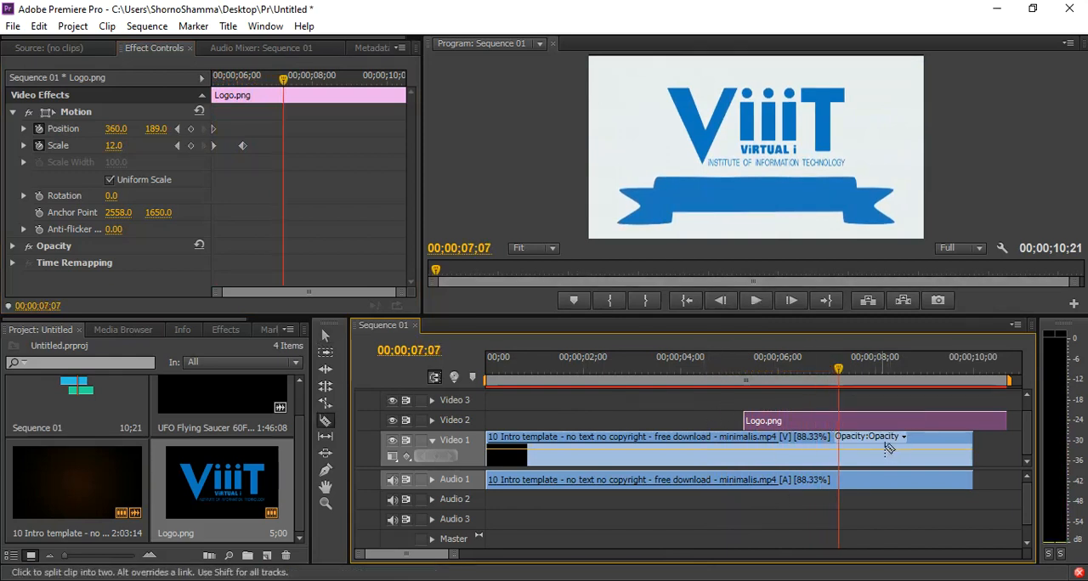
pyautogui.click(843, 416)
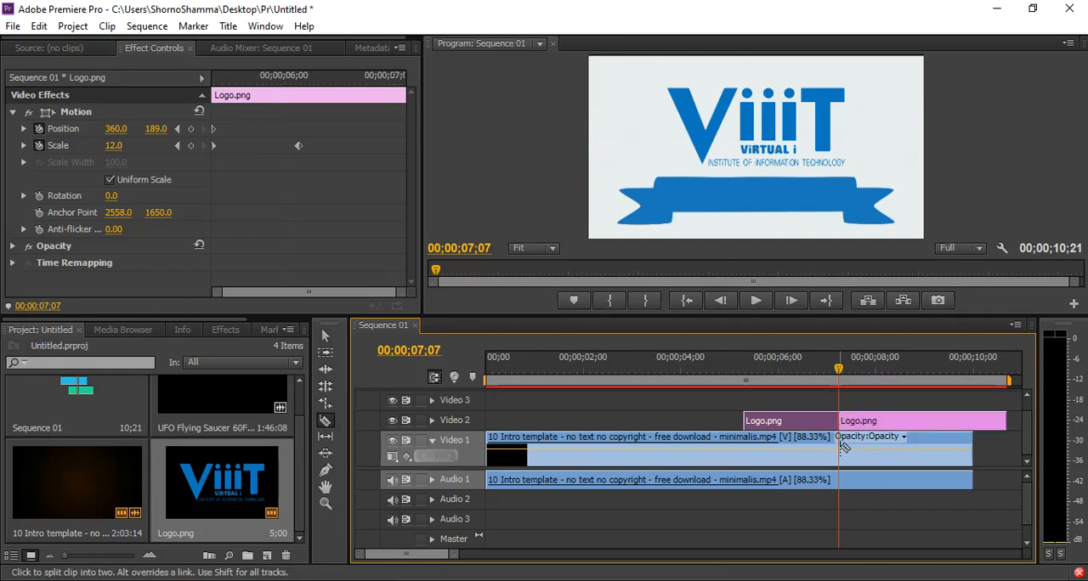
pyautogui.click(841, 446)
# Delete the logo and intro segments after 00;00;07;07 and play the sequence from the start.
pyautogui.press('v')
pyautogui.moveTo(918, 408); pyautogui.dragTo(949, 524)
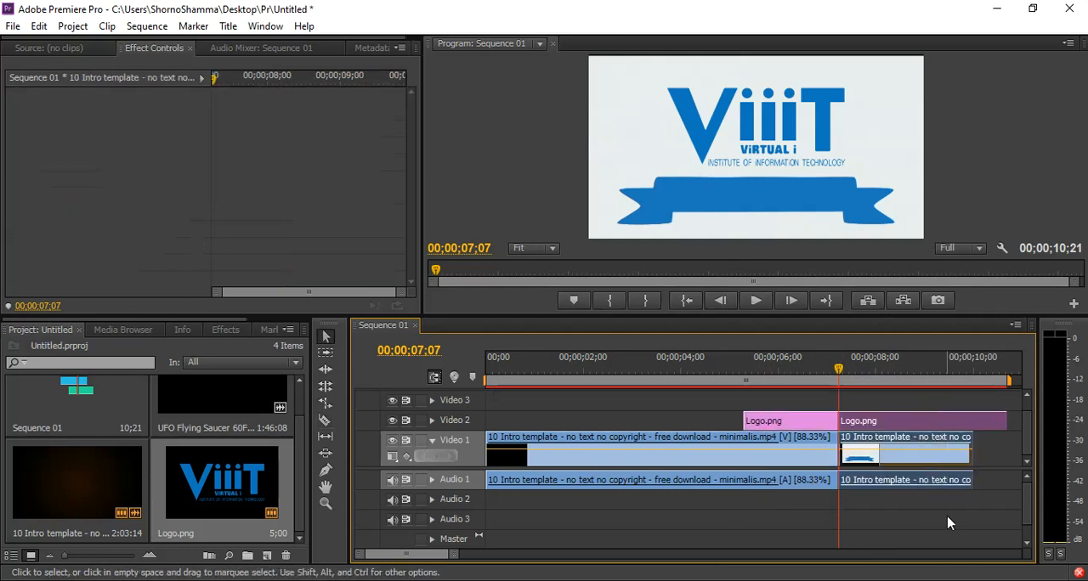
pyautogui.press('Delete')
pyautogui.press('Home')
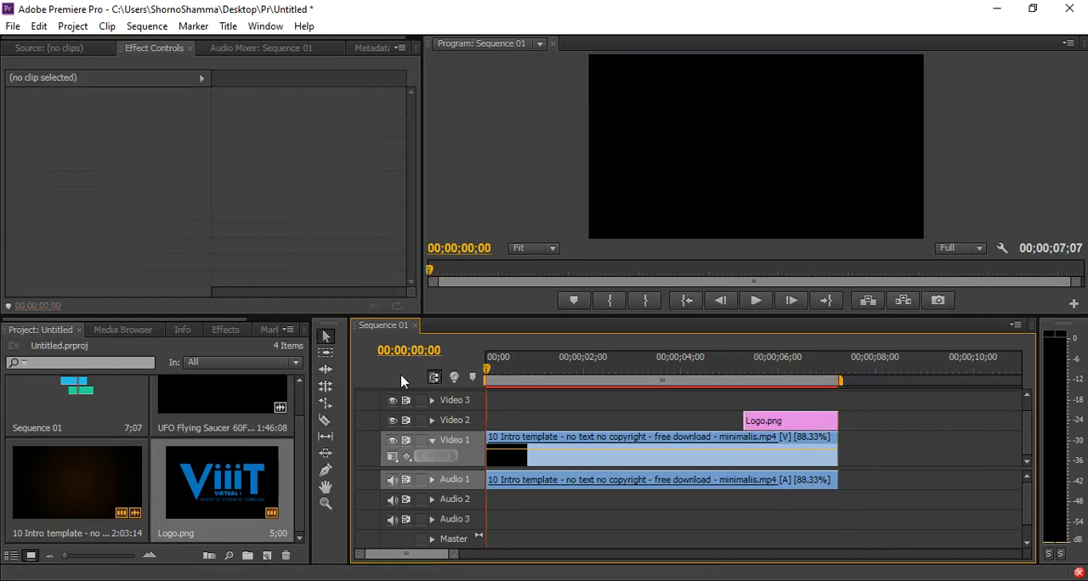
pyautogui.press('space')
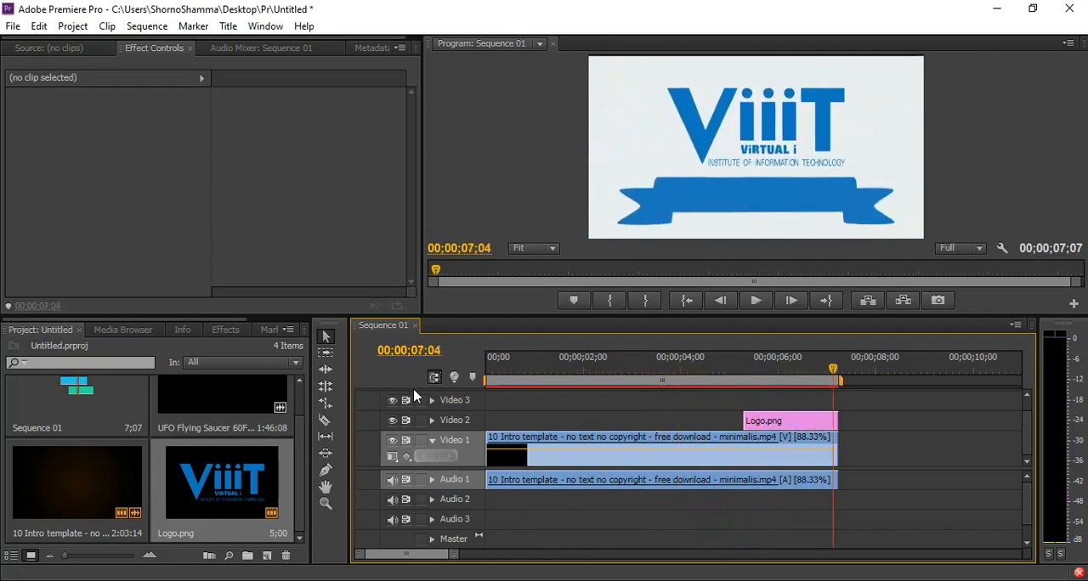
# Duplicate the Logo.png clip on Video 2 and place the copy at the start of the sequence.
pyautogui.click(793, 423)
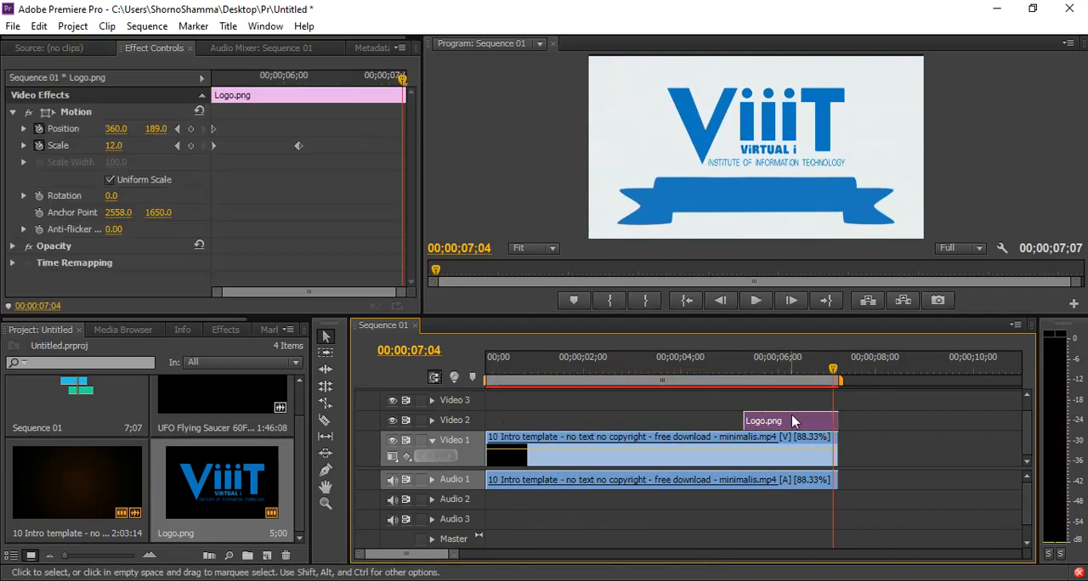
pyautogui.press('alt')
pyautogui.moveTo(797, 422); pyautogui.dragTo(628, 420)
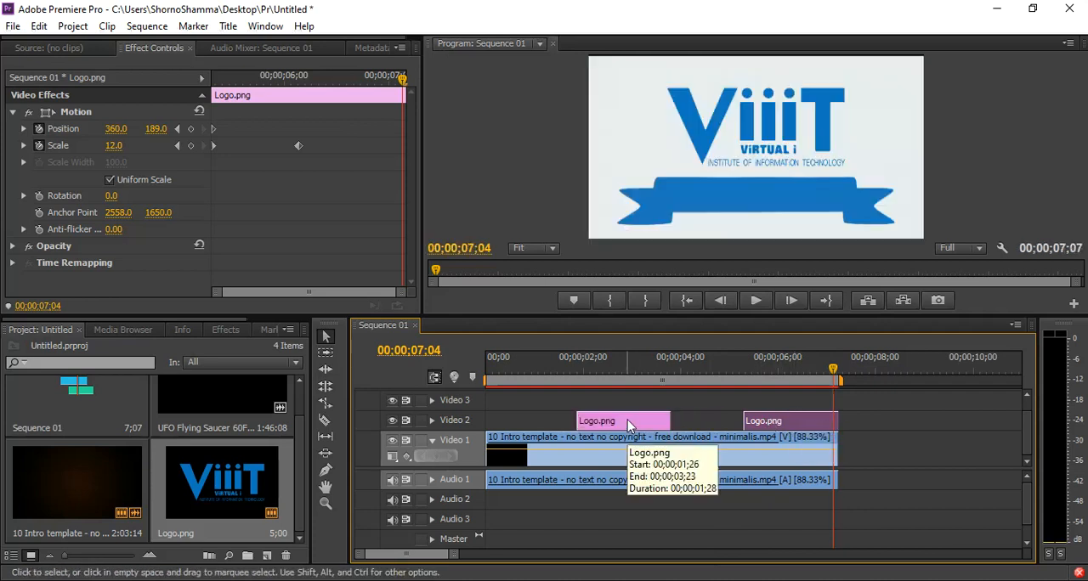
pyautogui.moveTo(620, 421); pyautogui.dragTo(529, 421)
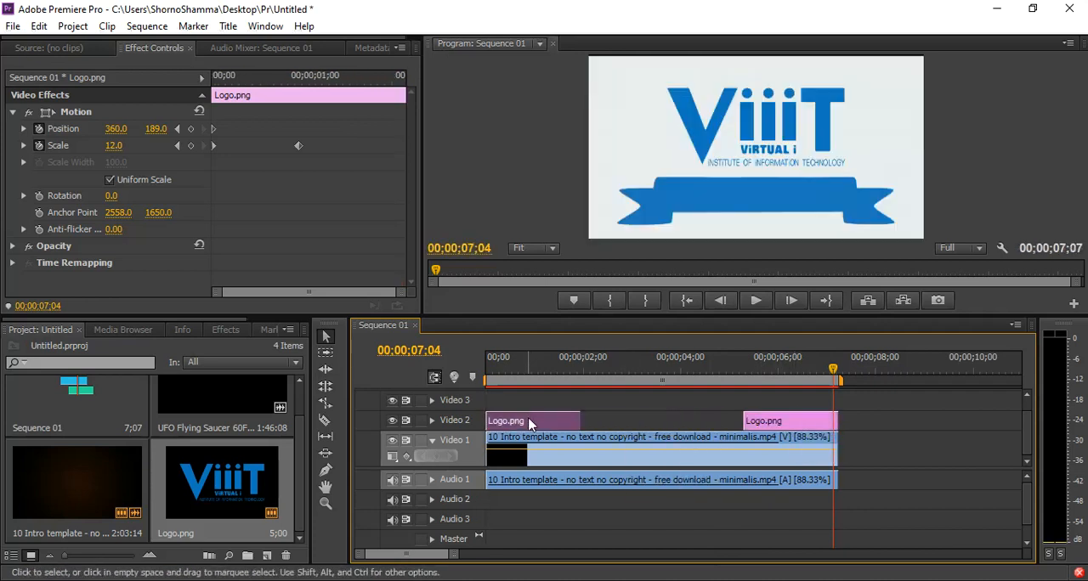
# Extend the end of the opening Logo.png clip to about 00;00;03;11 and preview it from the start.
pyautogui.click(504, 369)
pyautogui.press('space')
pyautogui.press('space')
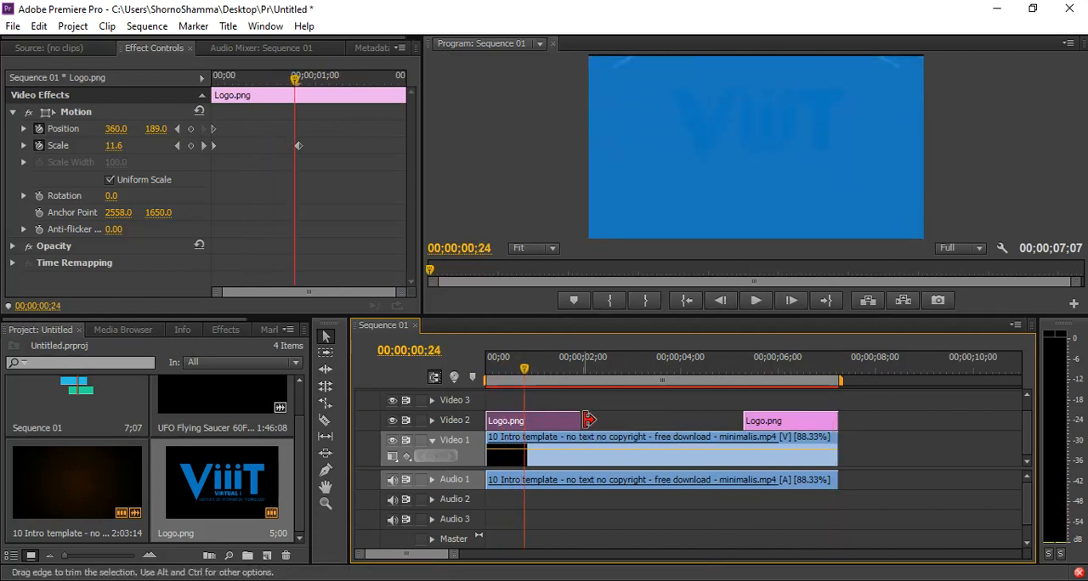
pyautogui.press('space')
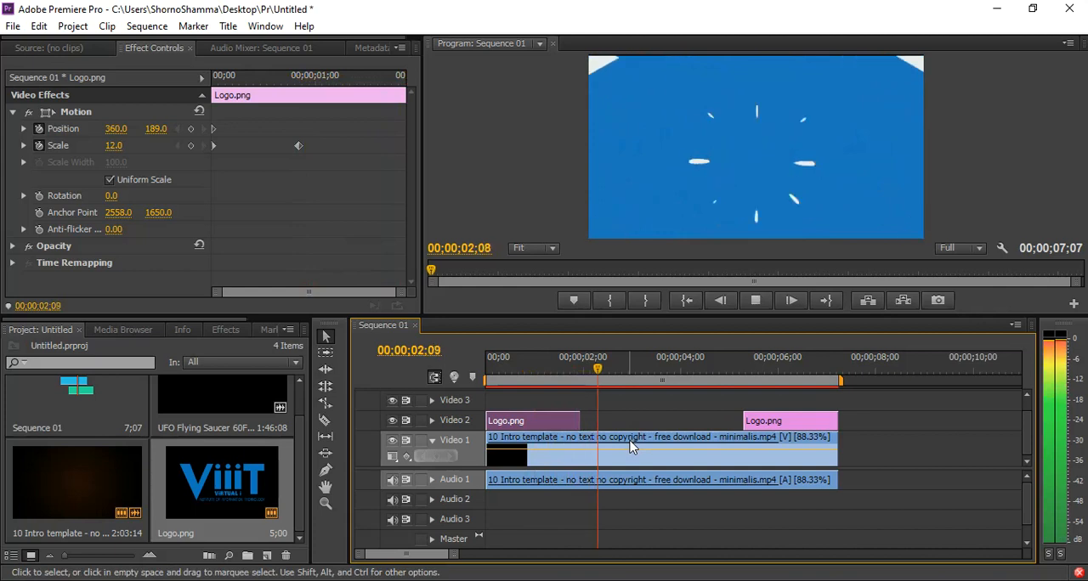
pyautogui.press('space')
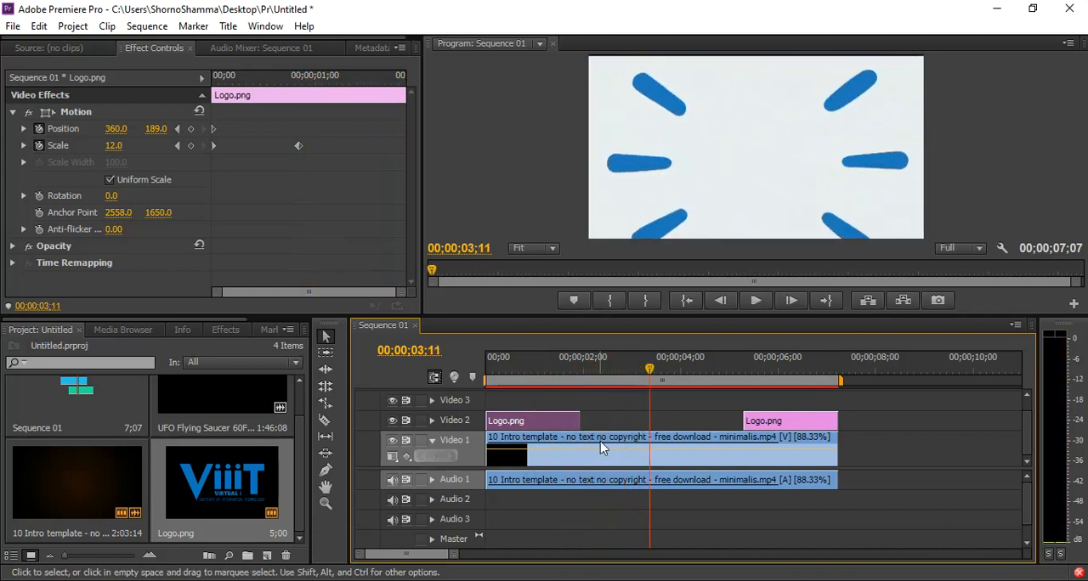
pyautogui.click(582, 420)
pyautogui.moveTo(582, 420); pyautogui.dragTo(641, 417)
pyautogui.moveTo(518, 370); pyautogui.dragTo(468, 374)
pyautogui.press('space')
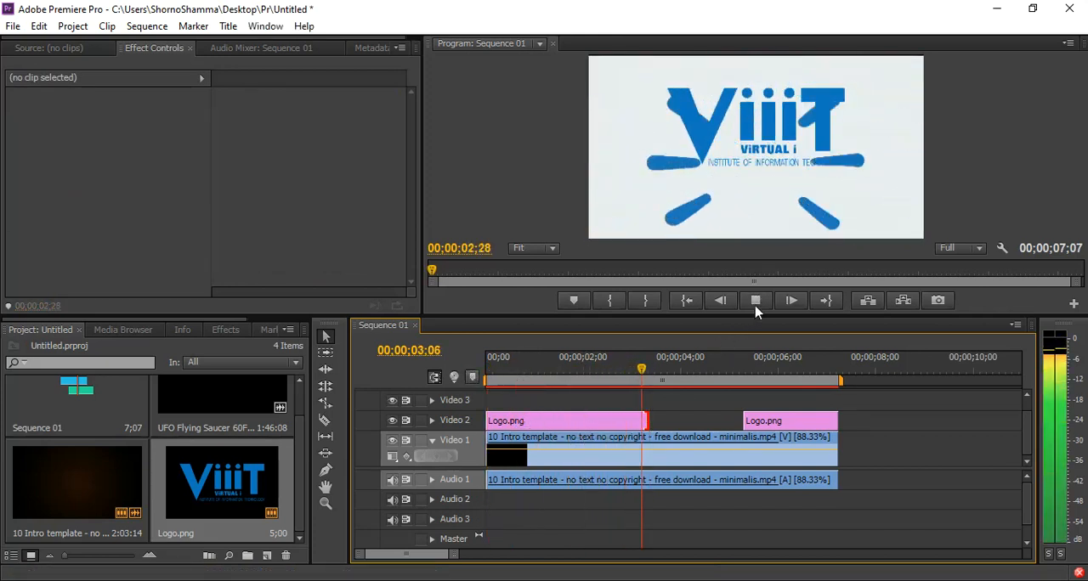
# Remove all Position and Scale keyframes from the opening Logo.png clip.
pyautogui.click(583, 418)
pyautogui.click(756, 302)
pyautogui.click(554, 374)
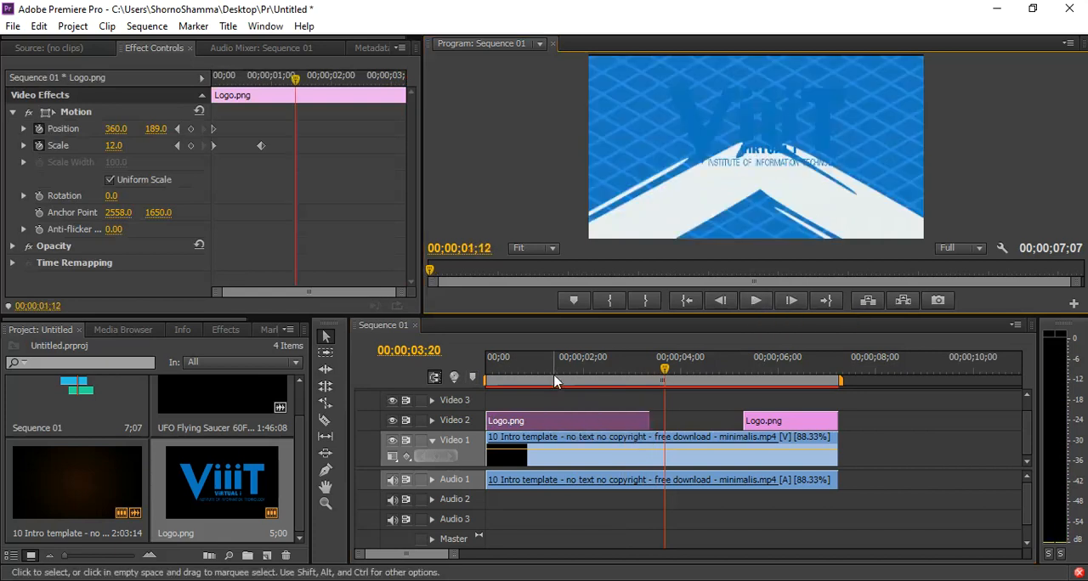
pyautogui.click(39, 129)
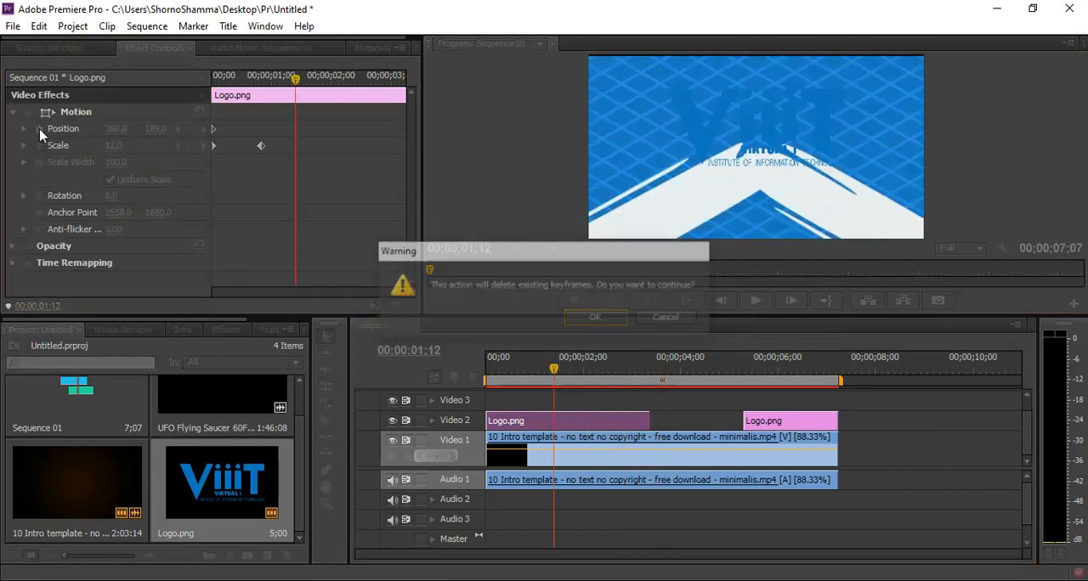
pyautogui.click(596, 318)
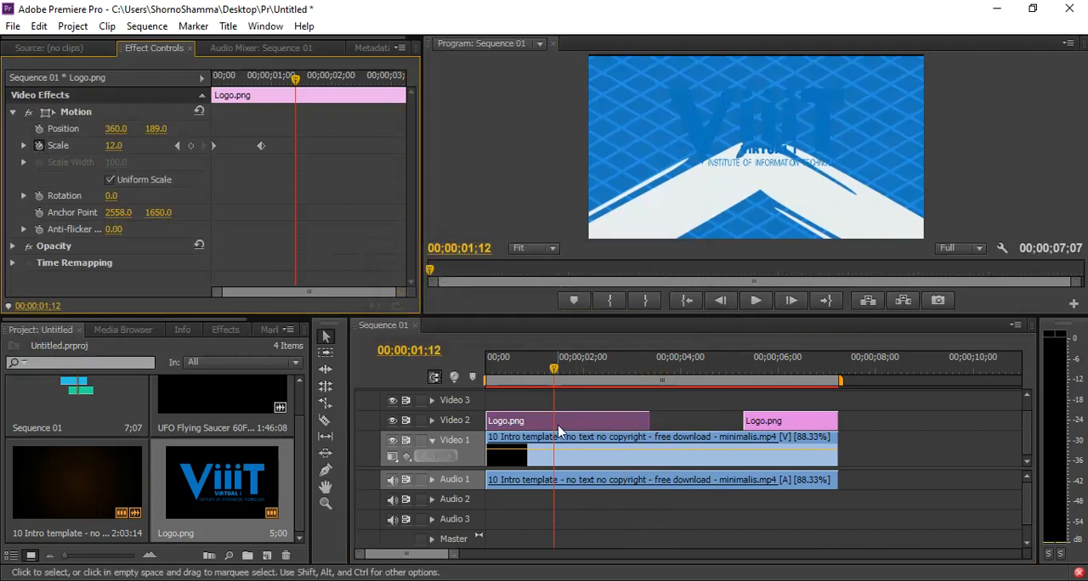
pyautogui.click(40, 146)
pyautogui.click(595, 316)
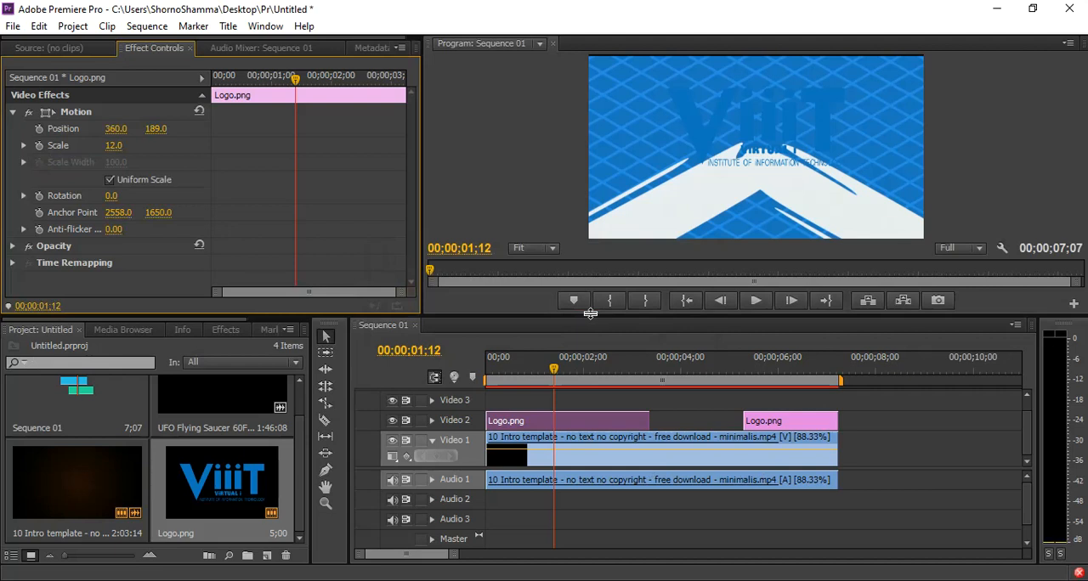
pyautogui.click(575, 420)
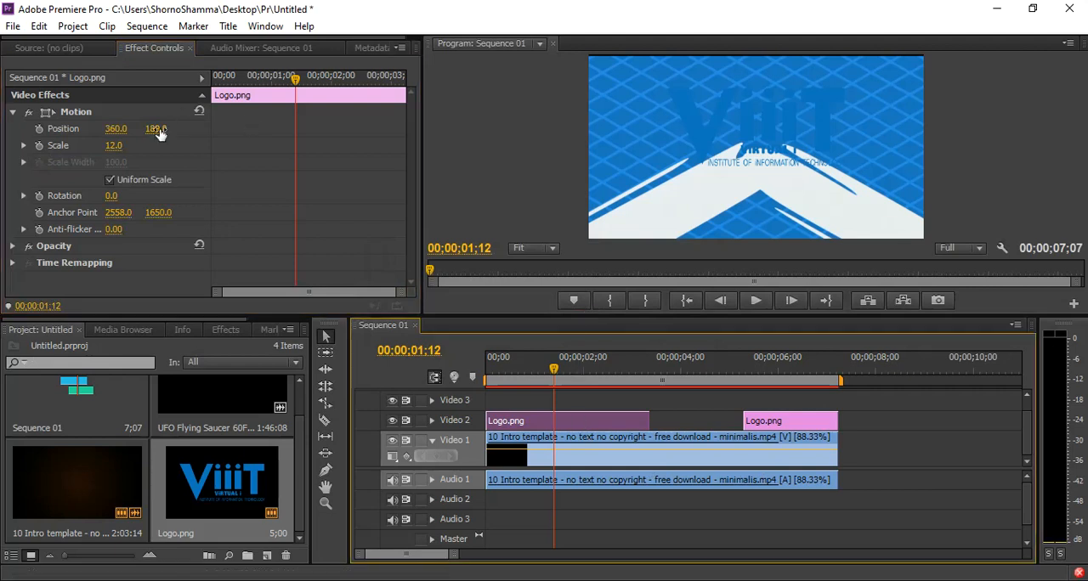
# Set the opening logo's vertical position to 268 and its scale to 20, checking at 00;00;01;24.
pyautogui.moveTo(556, 375); pyautogui.dragTo(574, 375)
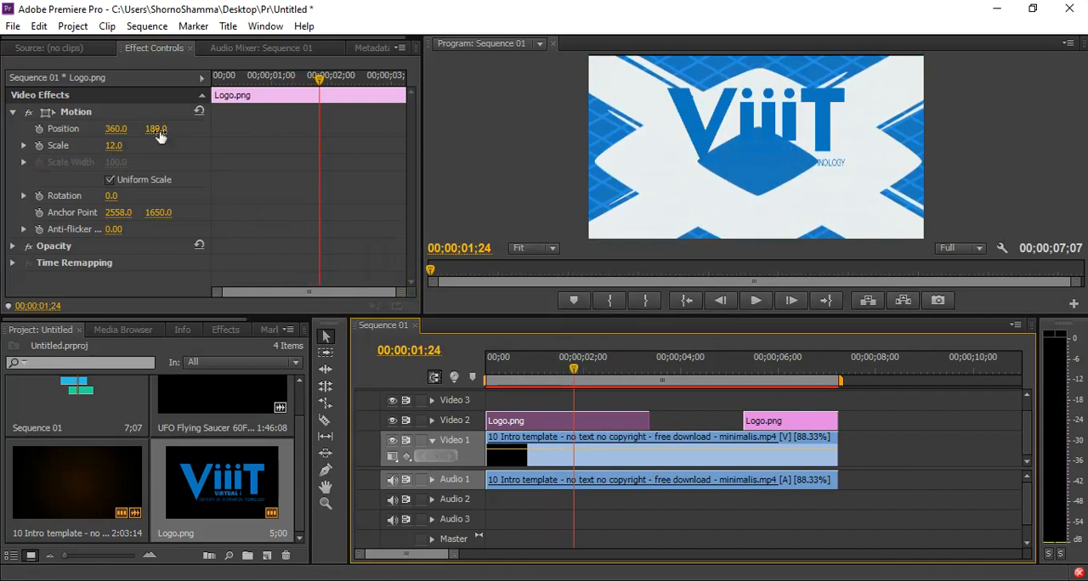
pyautogui.moveTo(160, 129); pyautogui.dragTo(230, 129)
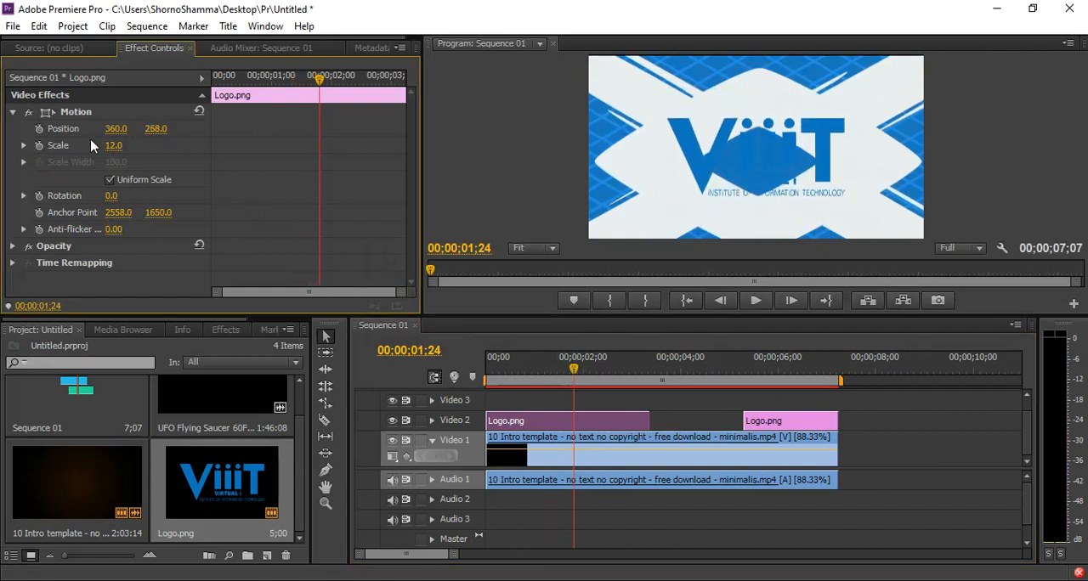
pyautogui.moveTo(126, 146)
pyautogui.mouseDown()
pyautogui.moveTo(140, 146)
pyautogui.moveTo(125, 146)
pyautogui.mouseUp()
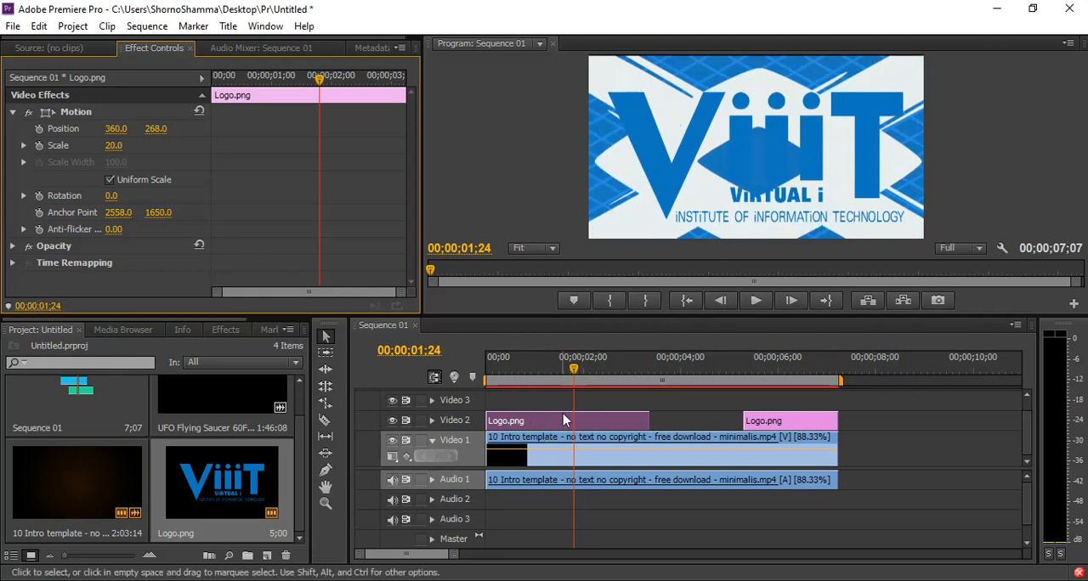
# Turn off opacity keyframing on the opening logo, set its opacity to 25%, and preview the sequence.
pyautogui.click(13, 247)
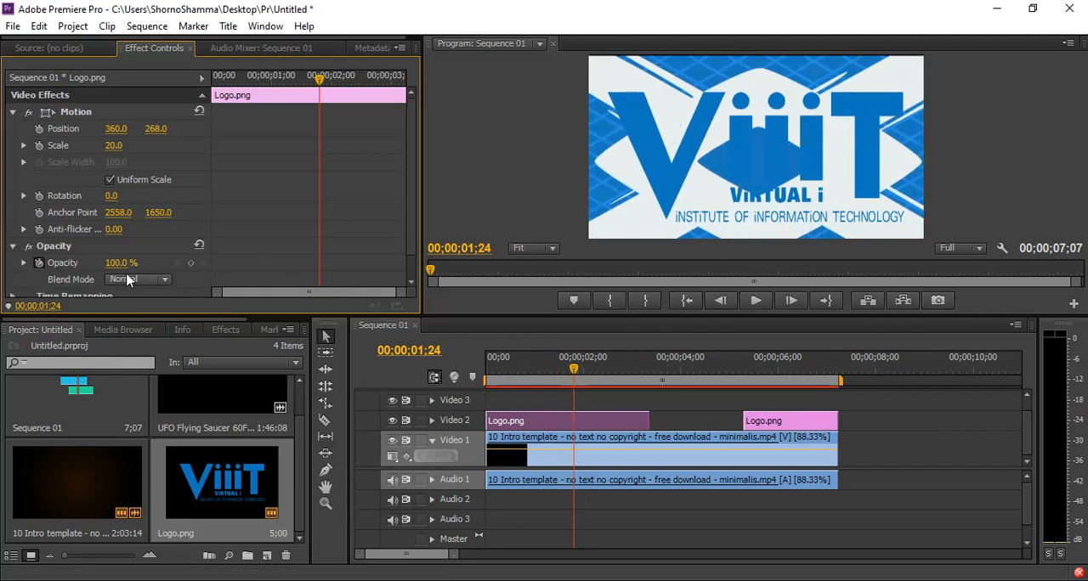
pyautogui.moveTo(117, 264); pyautogui.dragTo(104, 263)
pyautogui.click(39, 264)
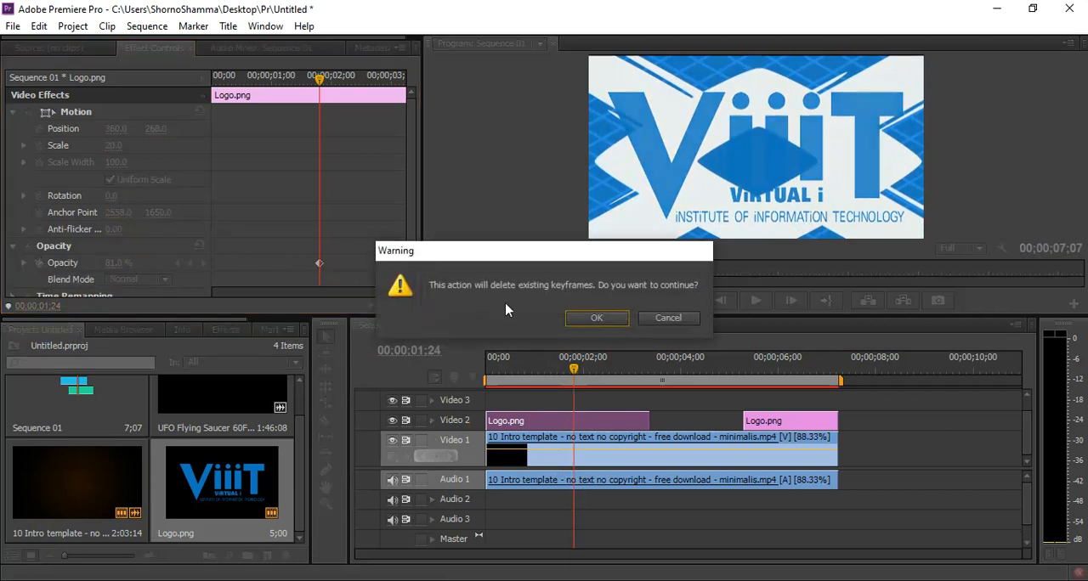
pyautogui.click(597, 318)
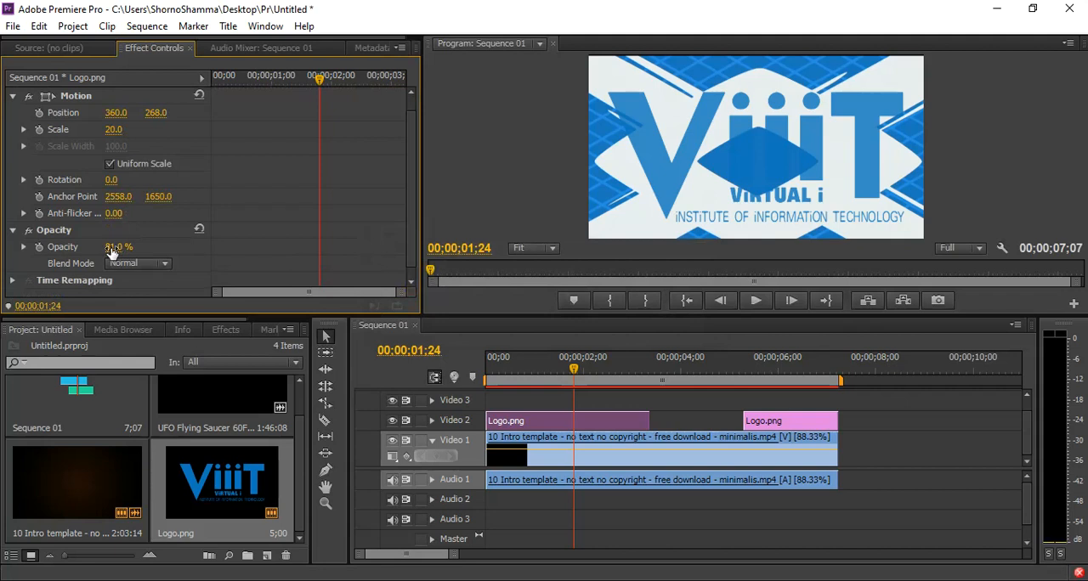
pyautogui.moveTo(114, 248); pyautogui.dragTo(78, 247)
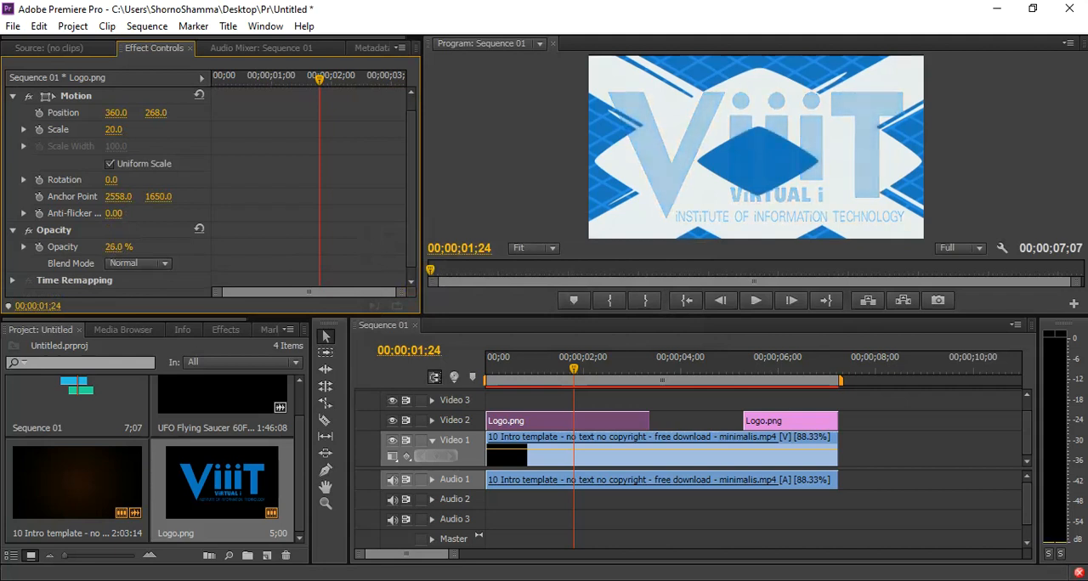
pyautogui.moveTo(505, 366); pyautogui.dragTo(473, 366)
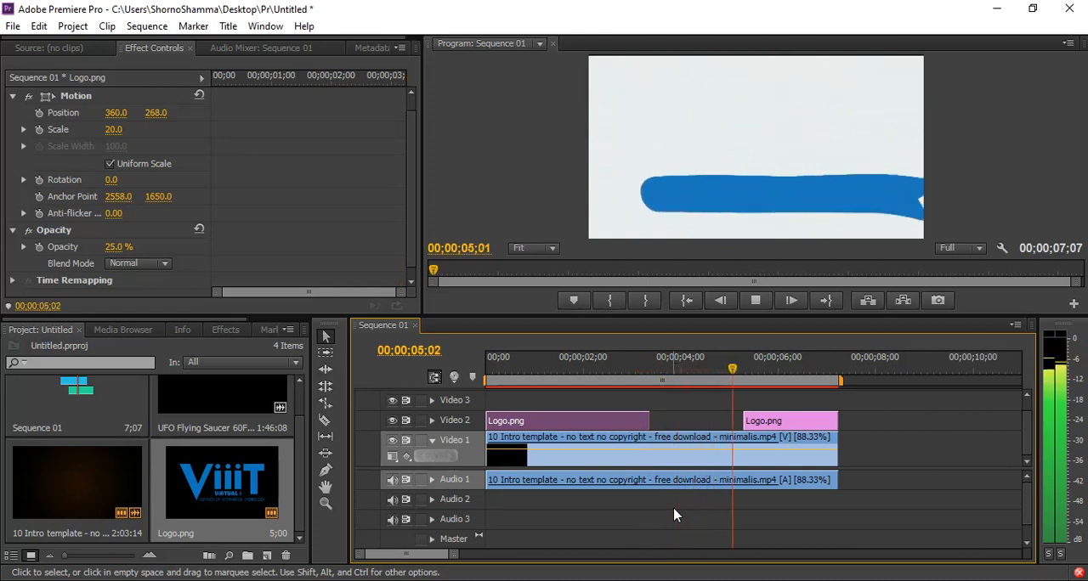
pyautogui.press('space')
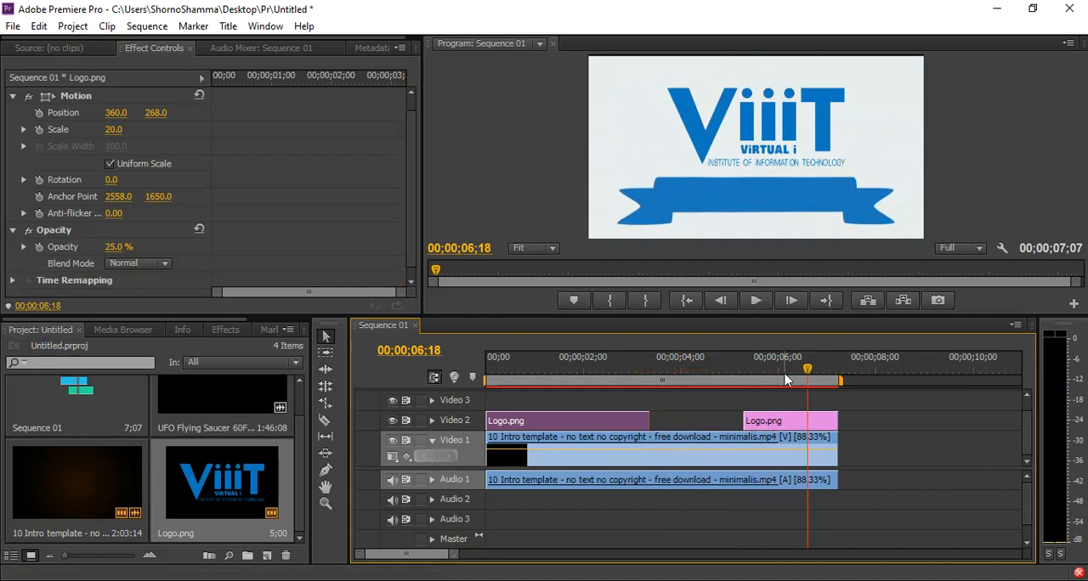
# Move the opening Logo.png clip to start at about 00;00;00;23 and preview it up to 00;00;02;00.
pyautogui.moveTo(785, 380); pyautogui.dragTo(500, 381)
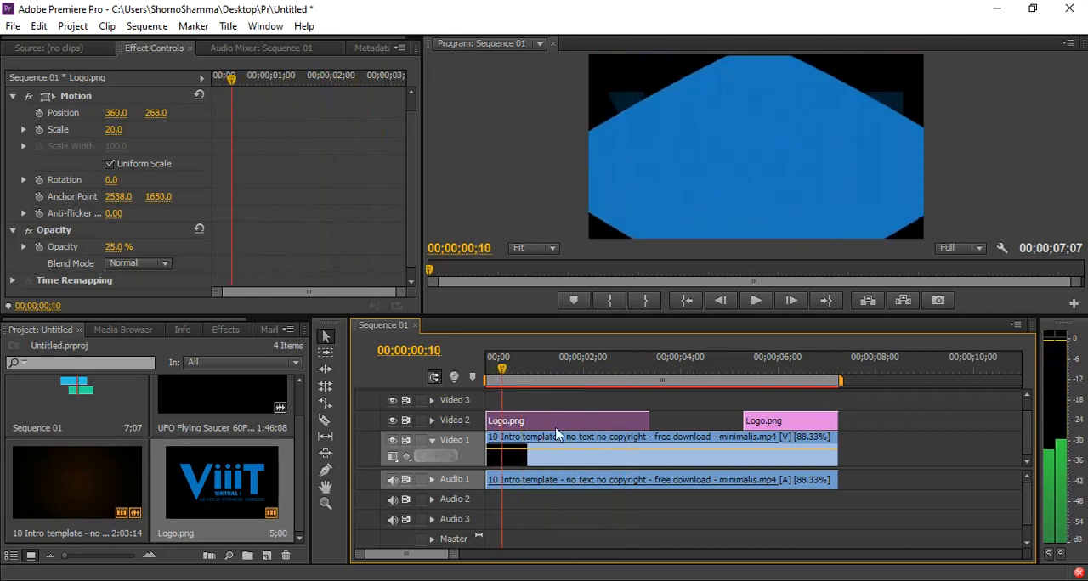
pyautogui.moveTo(584, 425); pyautogui.dragTo(622, 425)
pyautogui.moveTo(508, 366); pyautogui.dragTo(478, 371)
pyautogui.press('space')
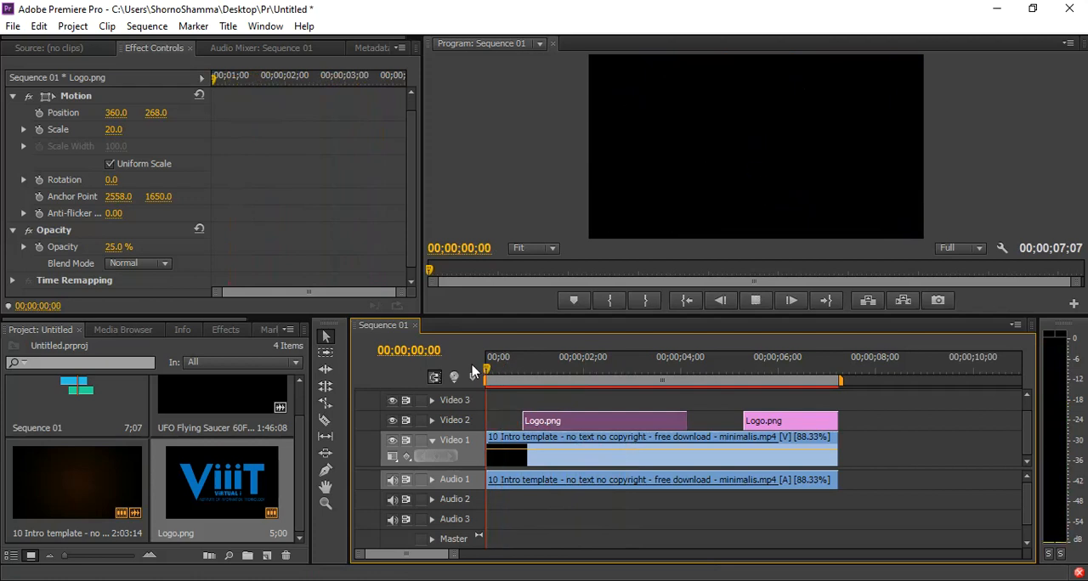
pyautogui.press('space')
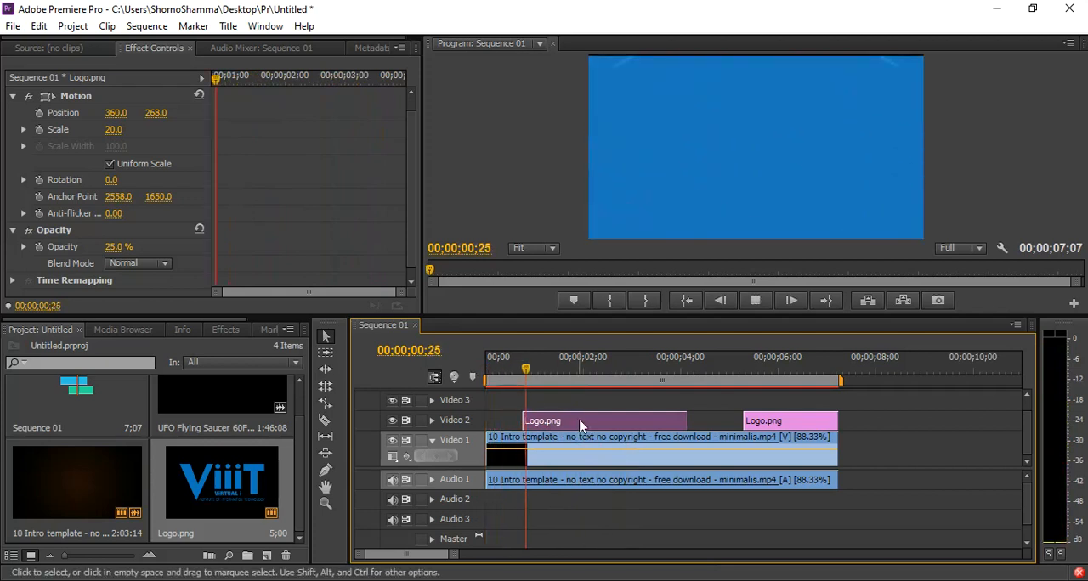
pyautogui.press('space')
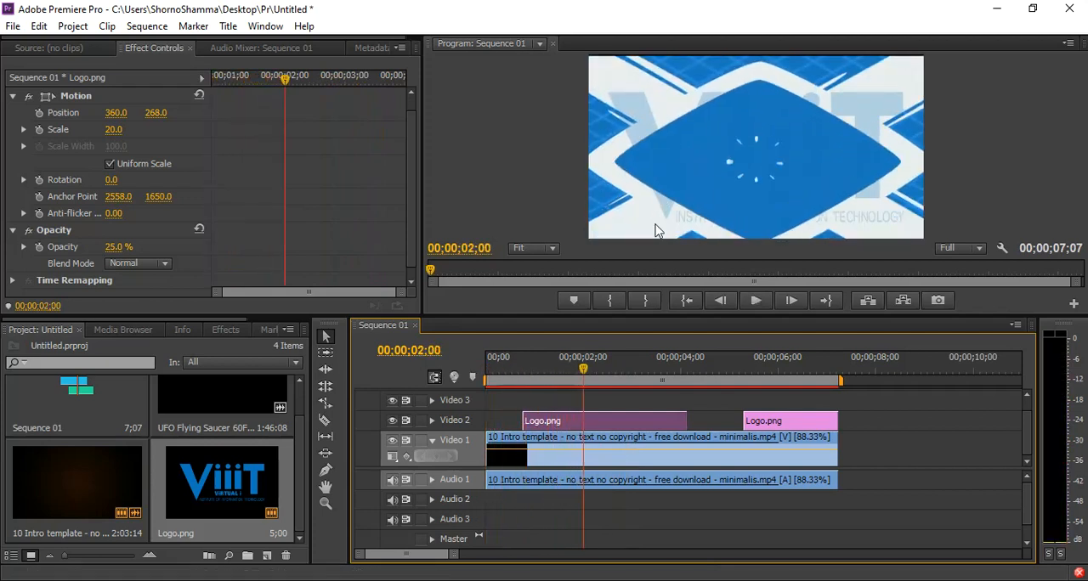
# Keyframe the opening logo's scale from 20 at 00;00;01;11 to 79 at 00;00;02;10.
pyautogui.moveTo(583, 368); pyautogui.dragTo(551, 372)
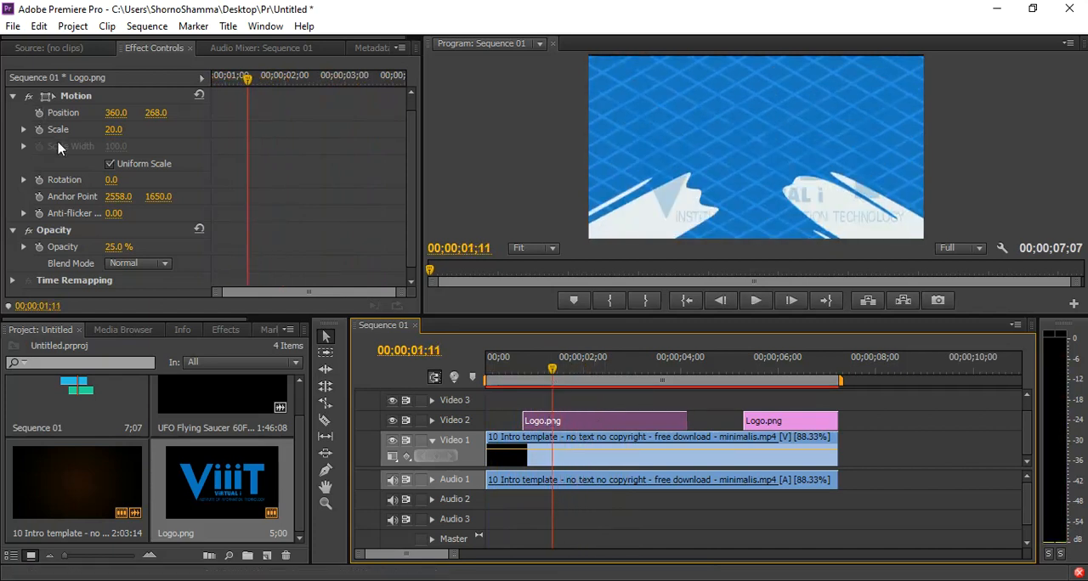
pyautogui.click(40, 130)
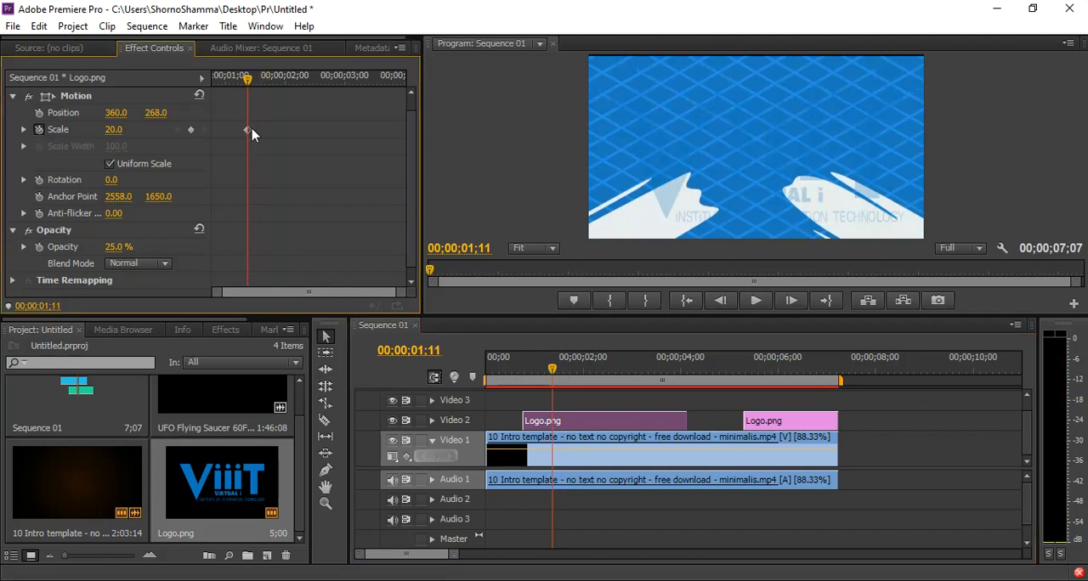
pyautogui.moveTo(553, 369); pyautogui.dragTo(601, 371)
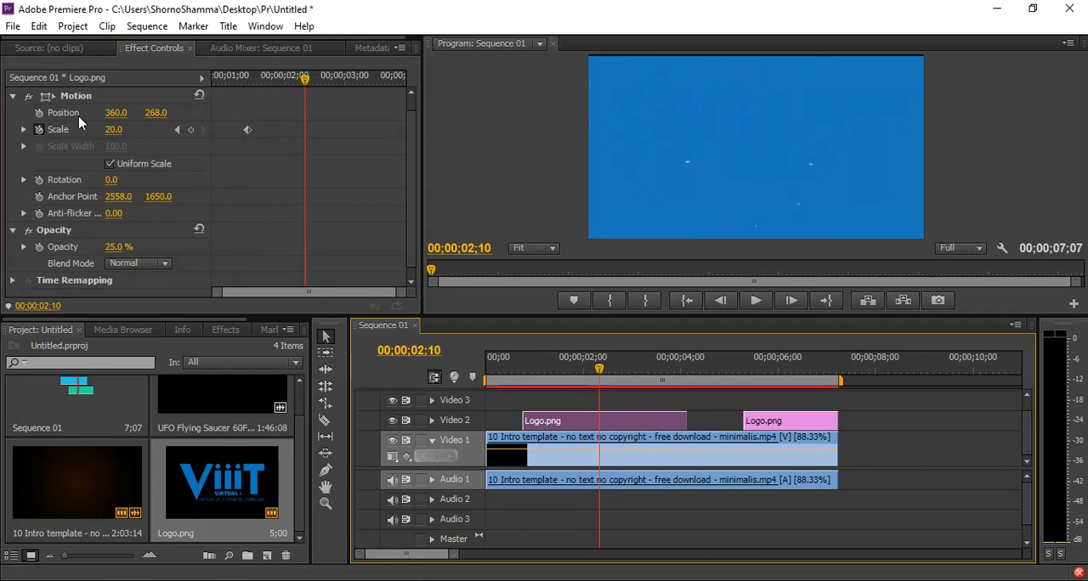
pyautogui.moveTo(120, 132); pyautogui.dragTo(164, 132)
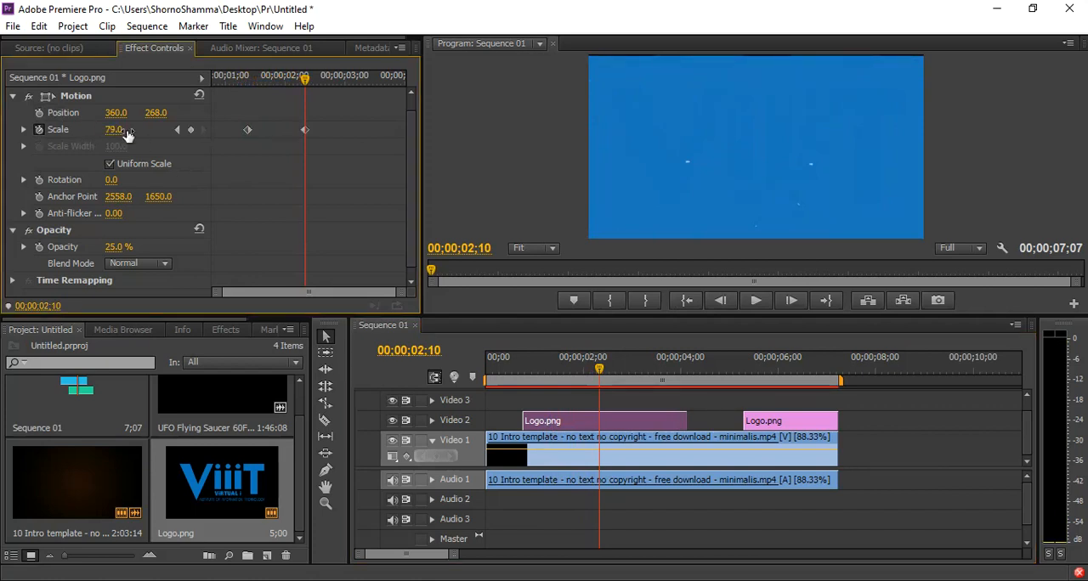
# Add a scale keyframe of 22 to the opening logo at 00;00;03;08 and preview the sequence from the start.
pyautogui.press('space')
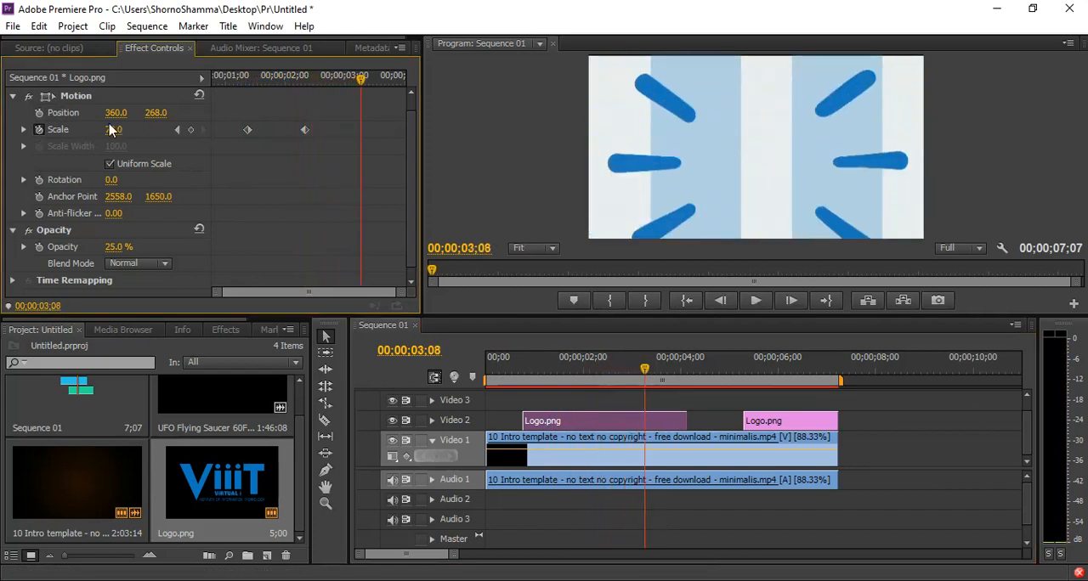
pyautogui.moveTo(113, 130); pyautogui.dragTo(64, 129)
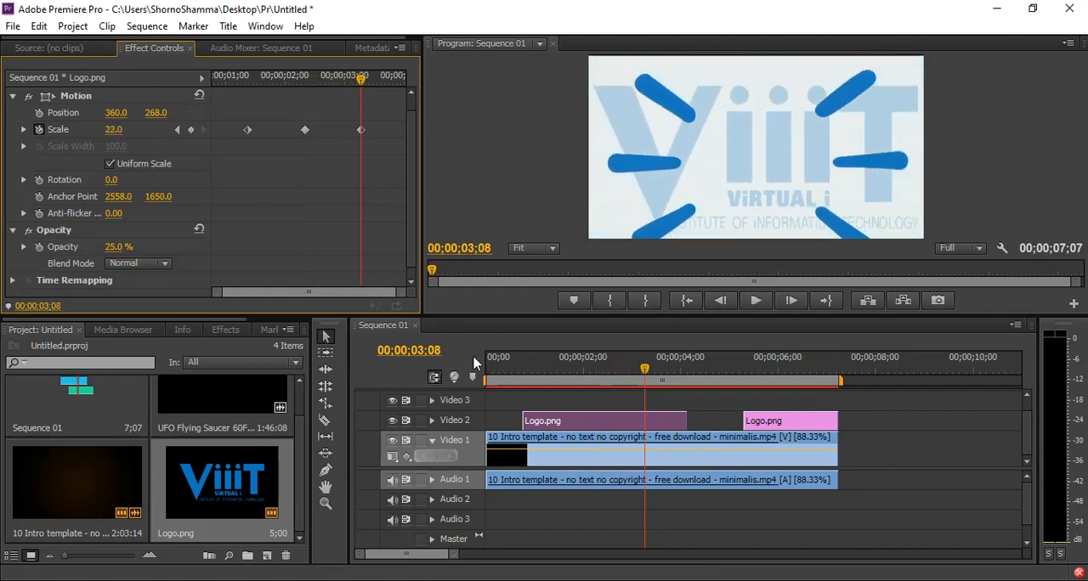
pyautogui.press('Home')
pyautogui.press('space')
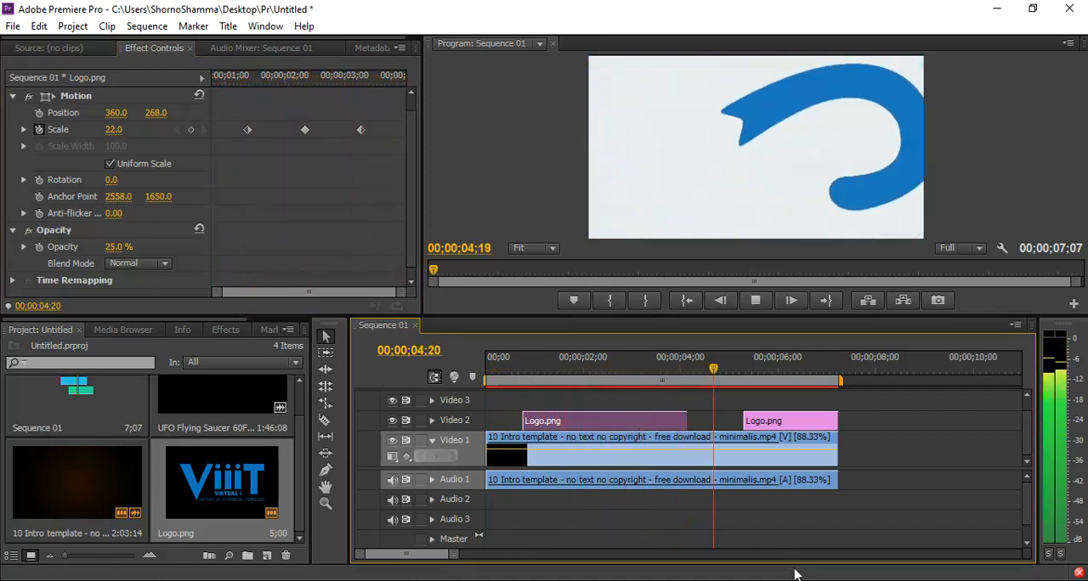
pyautogui.press('space')
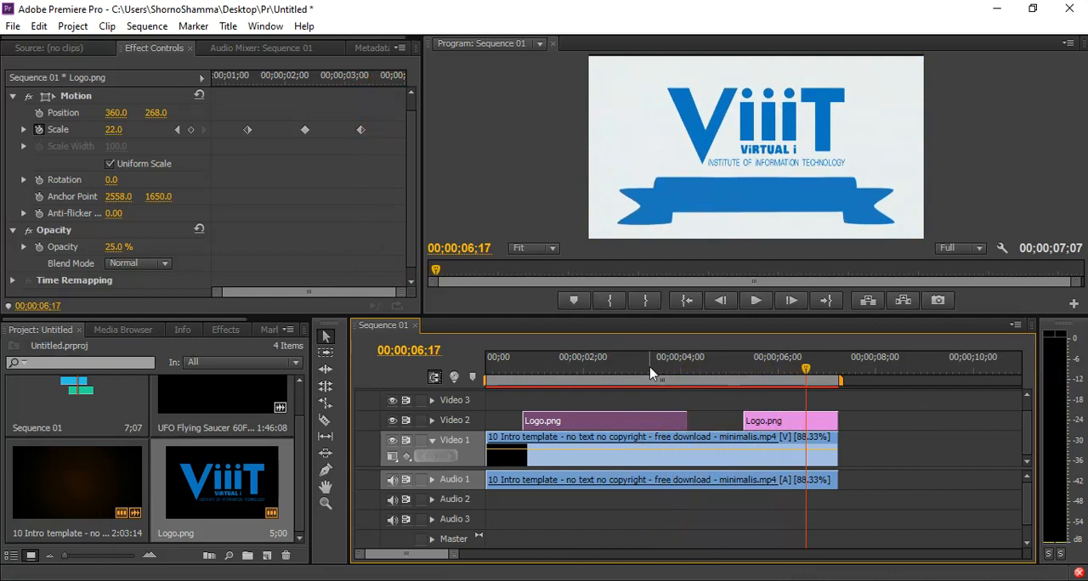
# Create a default still title named Title 01 with the sequence at 00;00;05;11 as its background frame.
pyautogui.click(739, 369)
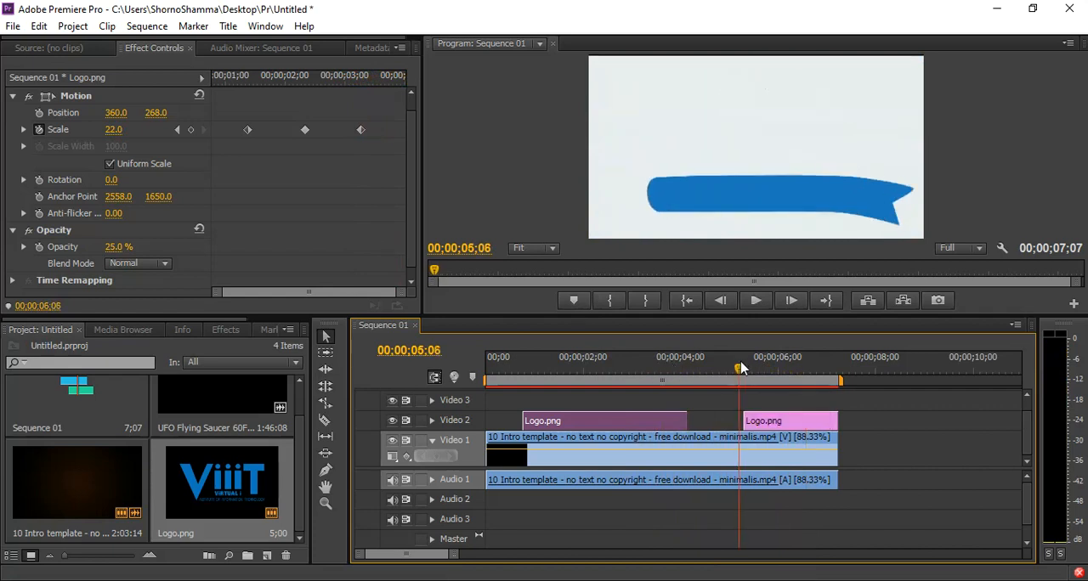
pyautogui.moveTo(739, 369); pyautogui.dragTo(746, 369)
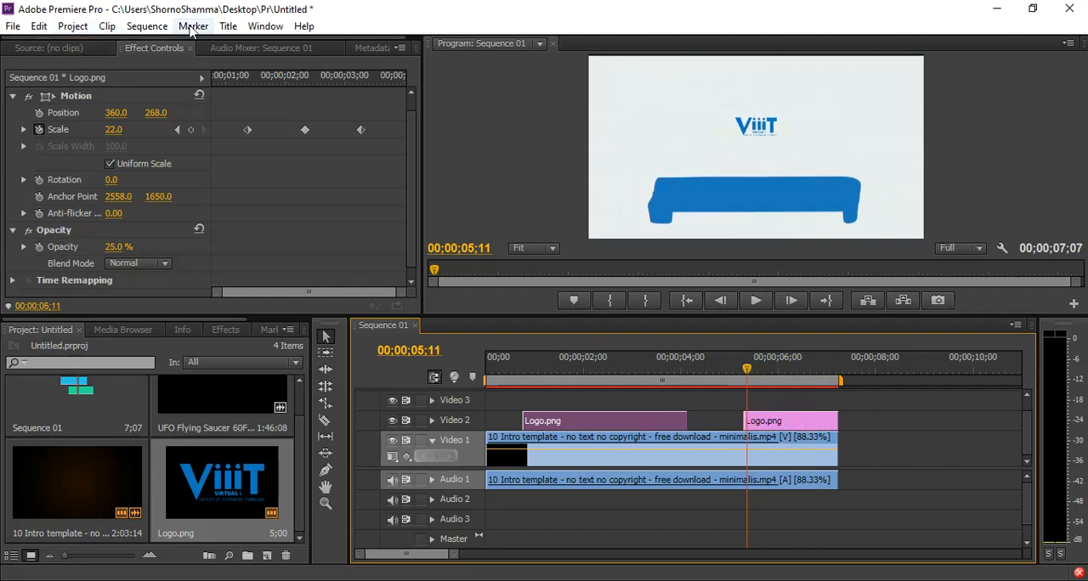
pyautogui.click(227, 28)
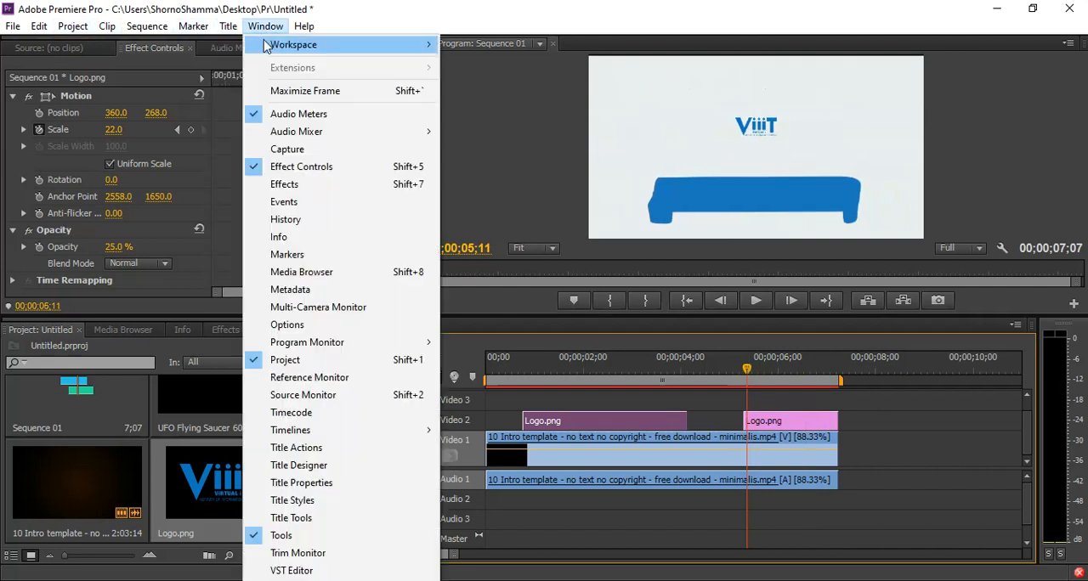
pyautogui.moveTo(340, 45)
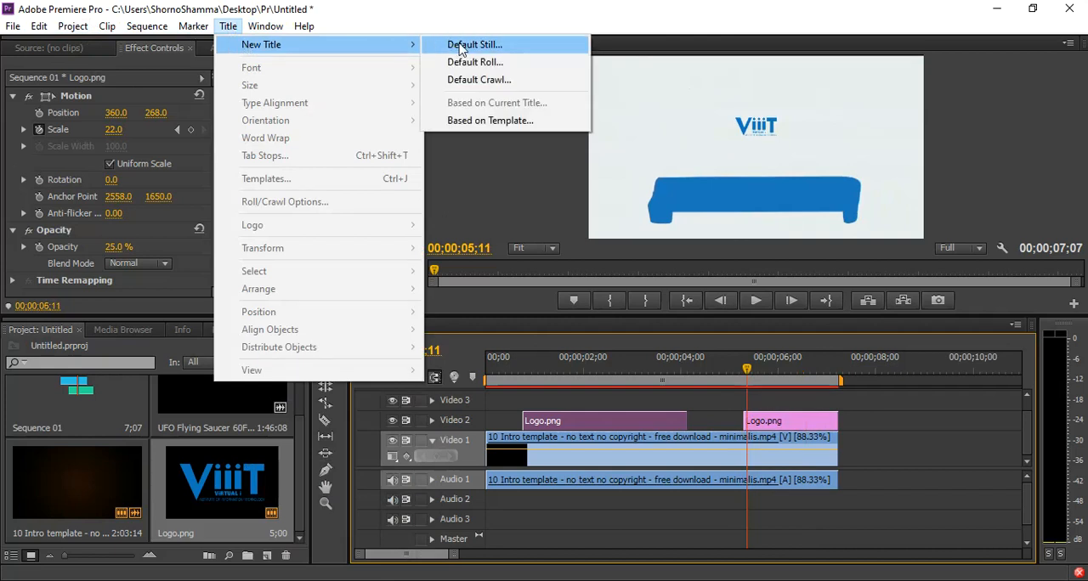
pyautogui.click(475, 50)
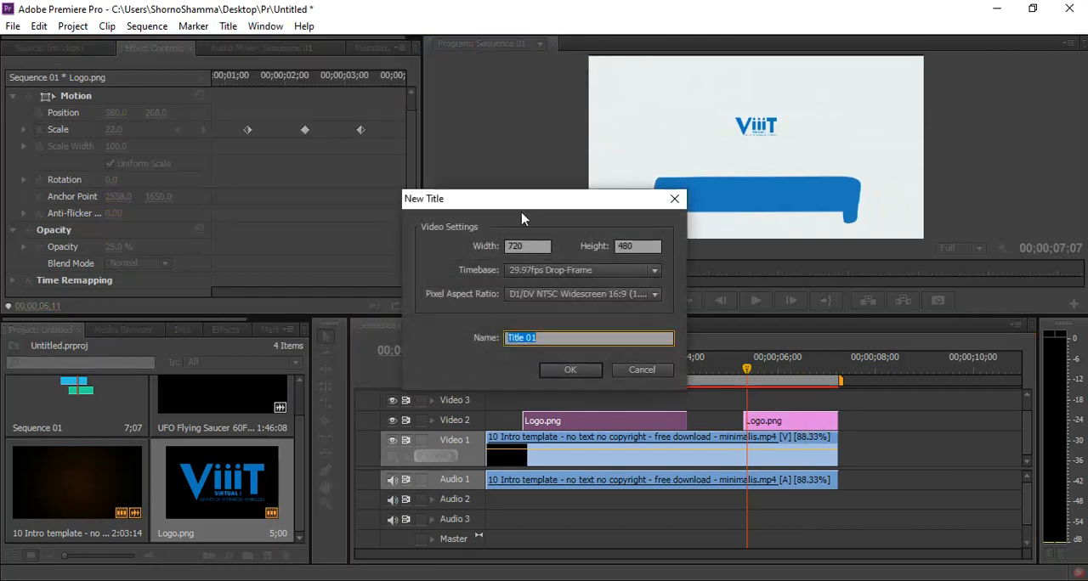
pyautogui.moveTo(455, 207); pyautogui.dragTo(380, 163)
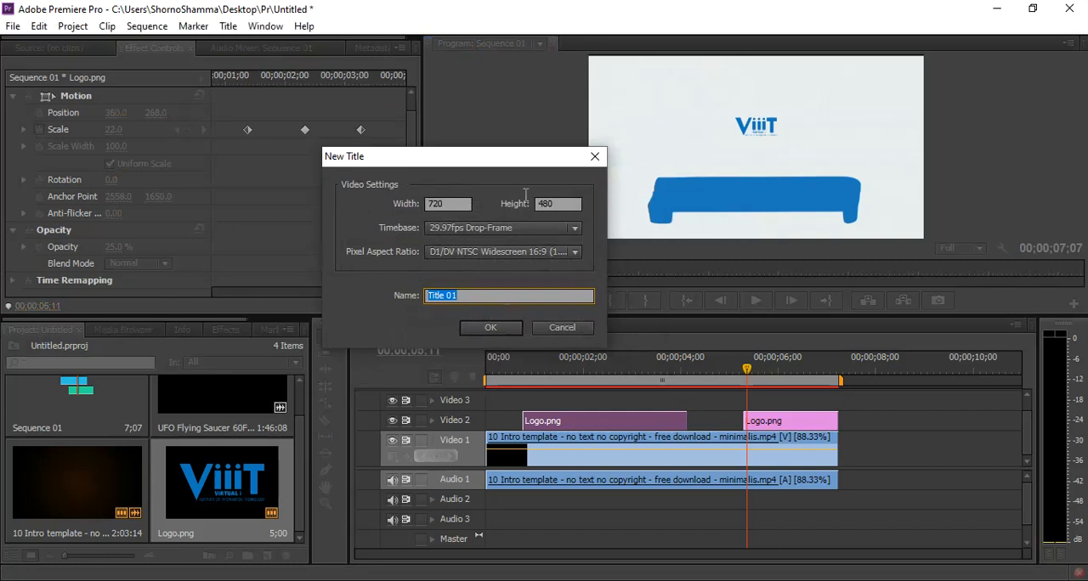
pyautogui.click(491, 329)
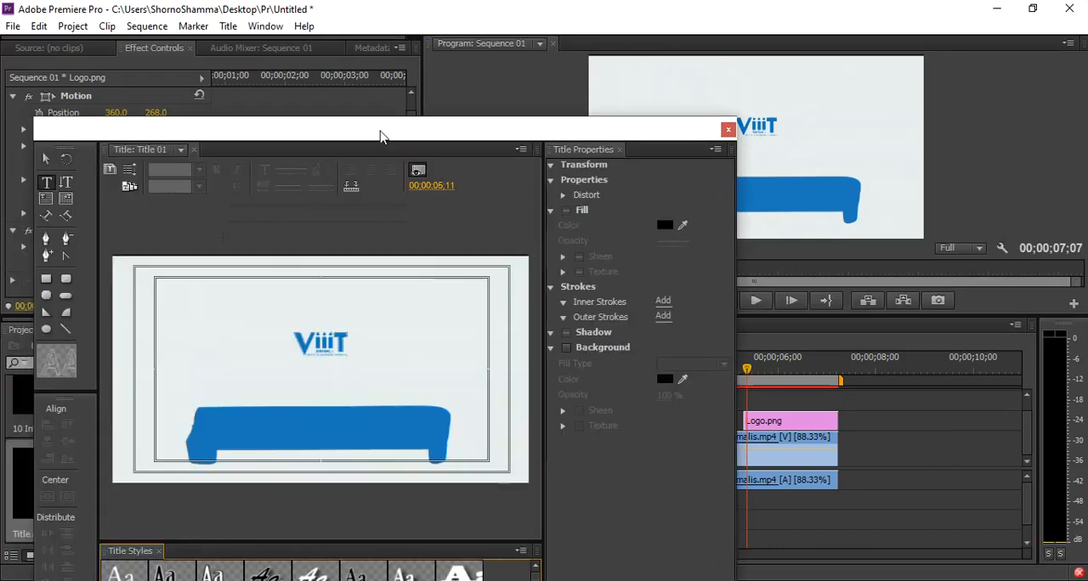
pyautogui.moveTo(377, 136); pyautogui.dragTo(507, 53)
pyautogui.click(343, 255)
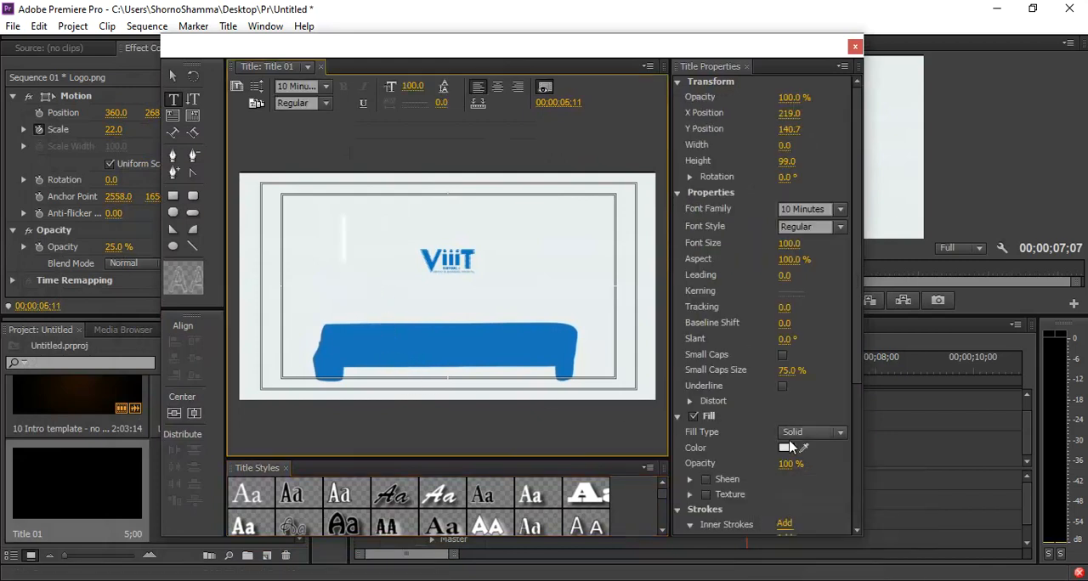
pyautogui.click(787, 448)
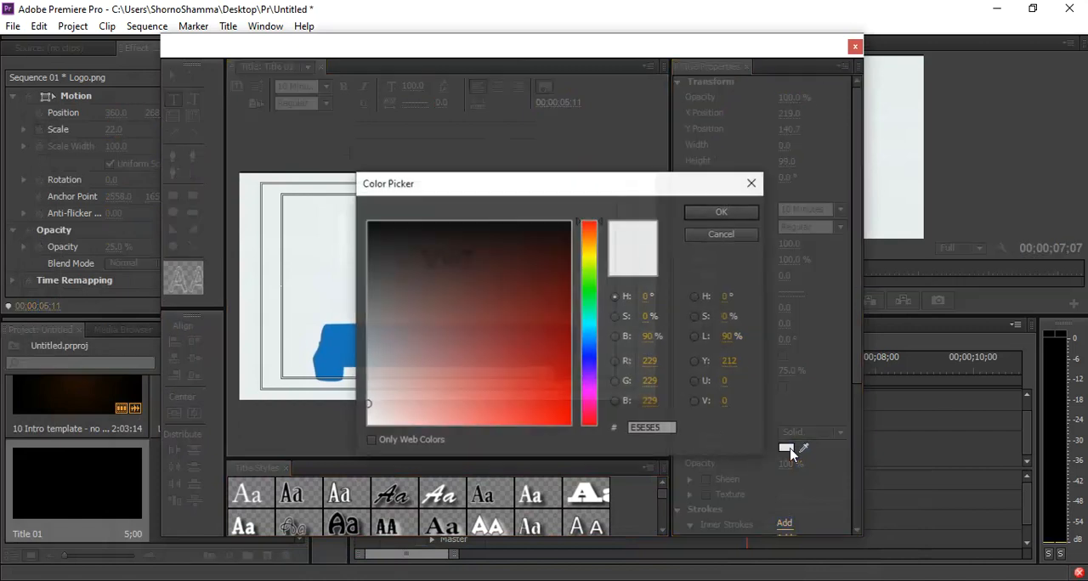
pyautogui.moveTo(536, 287); pyautogui.dragTo(568, 304)
pyautogui.moveTo(595, 337); pyautogui.dragTo(574, 363)
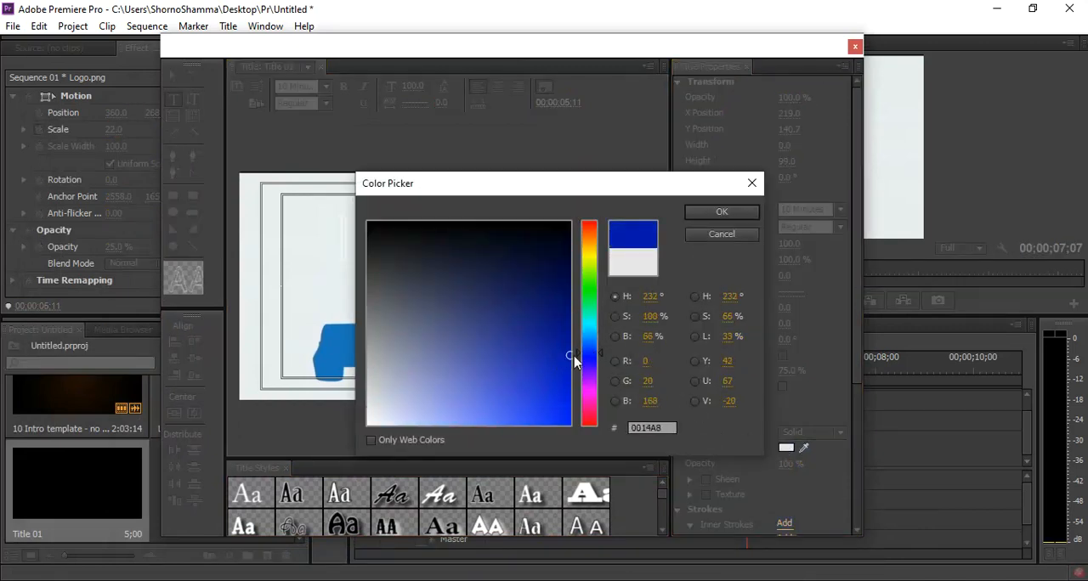
pyautogui.click(721, 234)
pyautogui.click(394, 231)
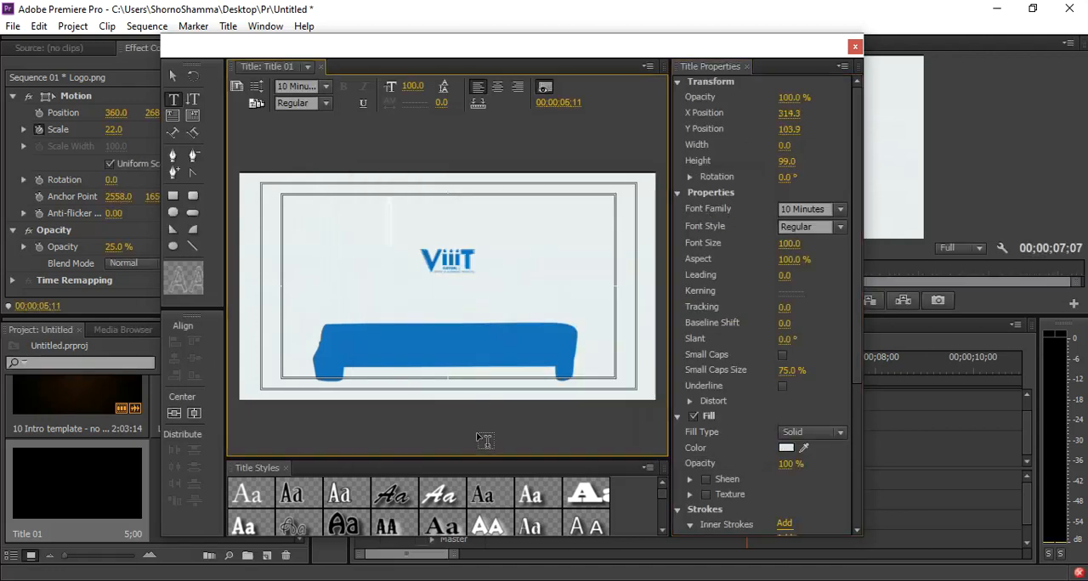
pyautogui.write('V')
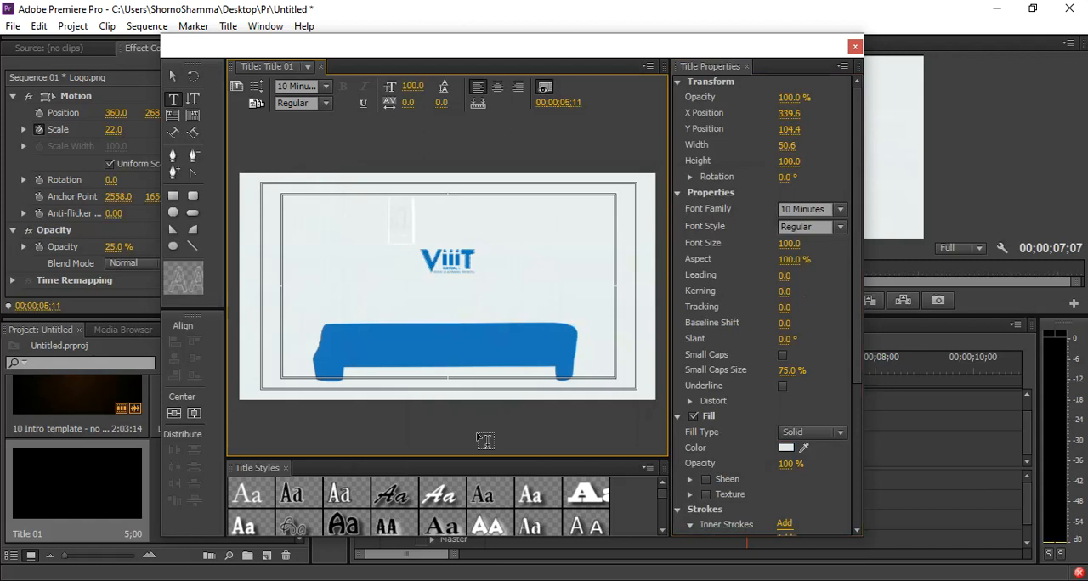
pyautogui.write('ual')
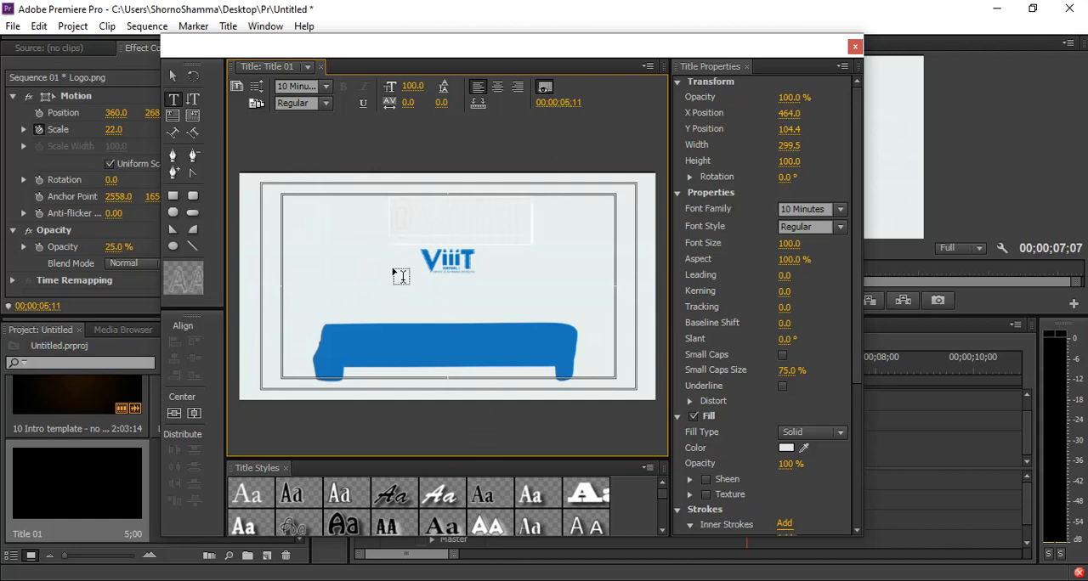
# Start a second text line just below the first with one character and set its fill to dark red 3E1717.
pyautogui.click(425, 344)
pyautogui.write('@')
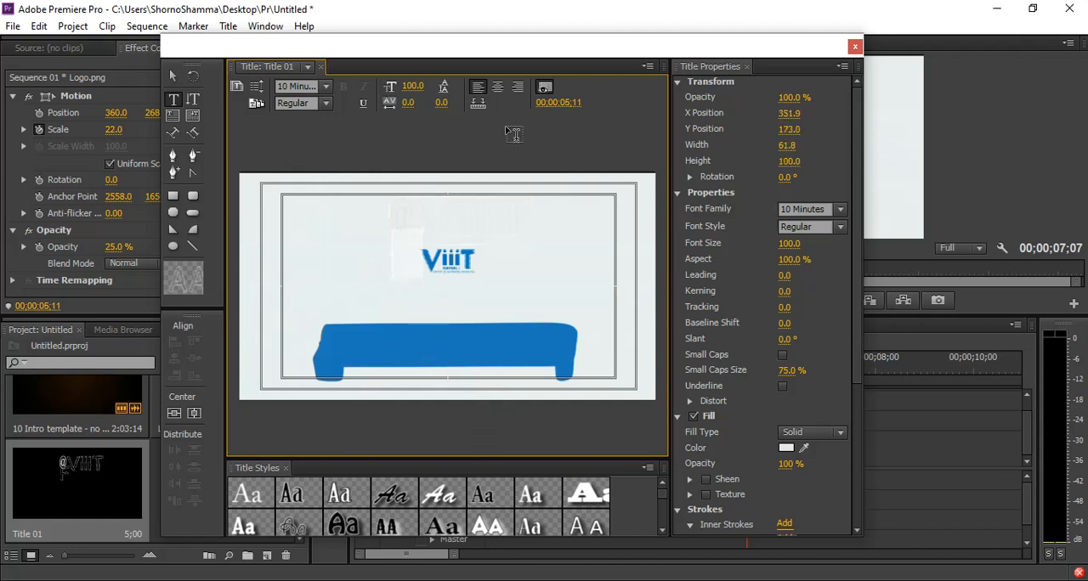
pyautogui.scroll(-1, 804, 298)
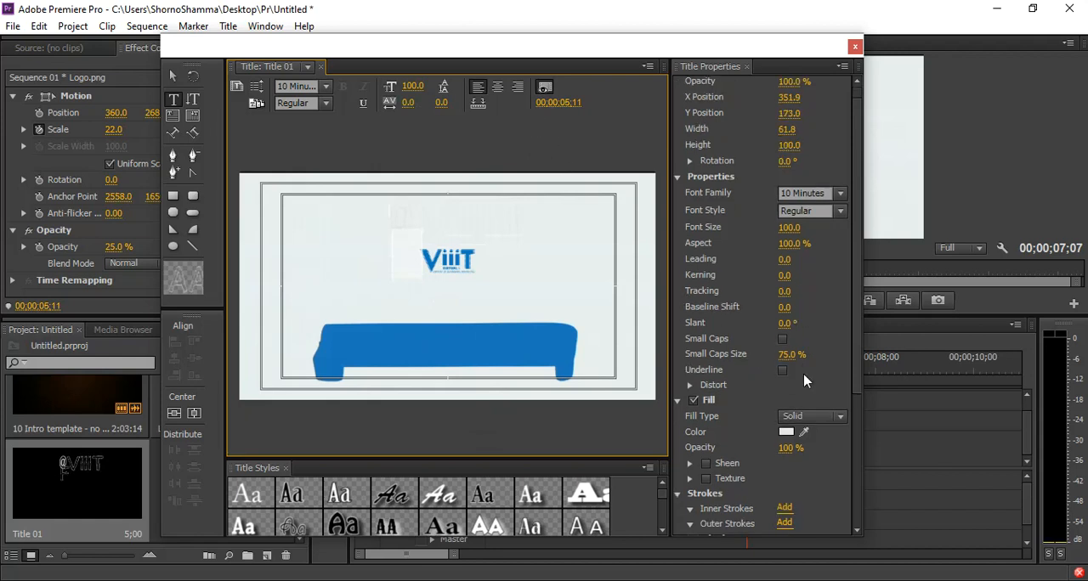
pyautogui.click(786, 433)
pyautogui.click(479, 250)
pyautogui.click(496, 270)
pyautogui.click(721, 212)
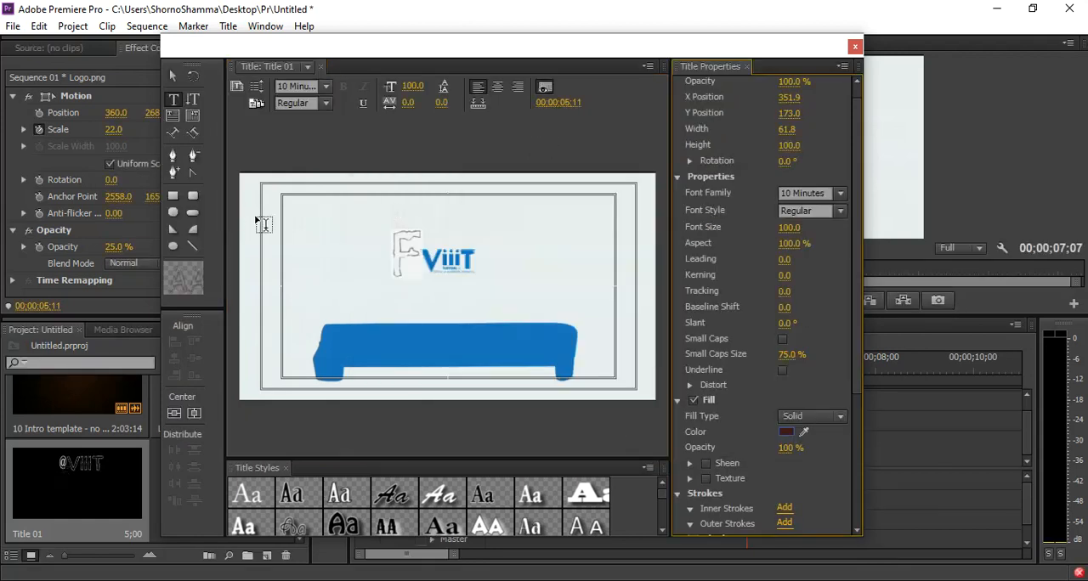
pyautogui.click(407, 254)
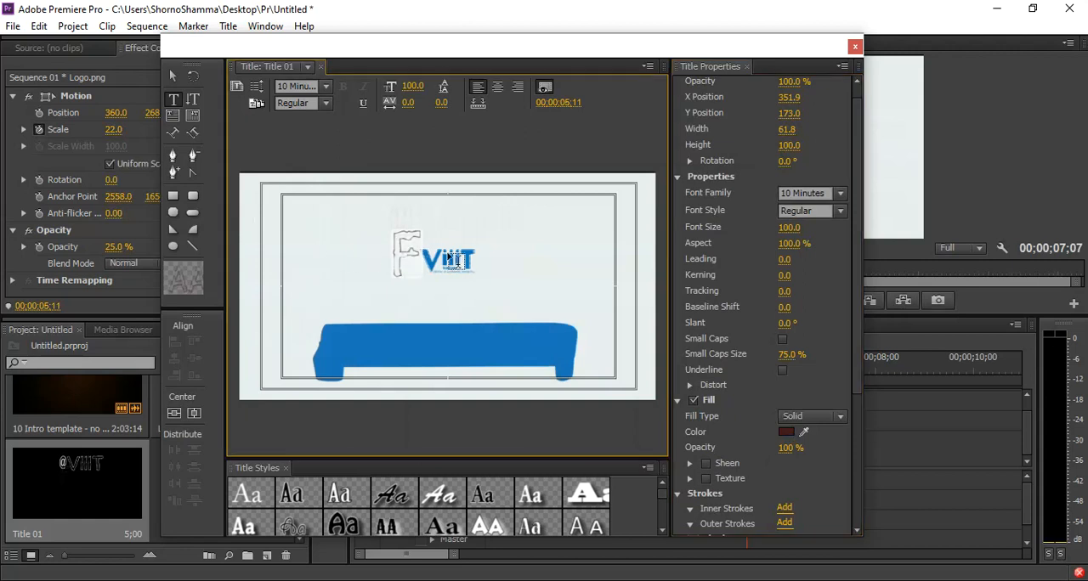
pyautogui.write('DD')
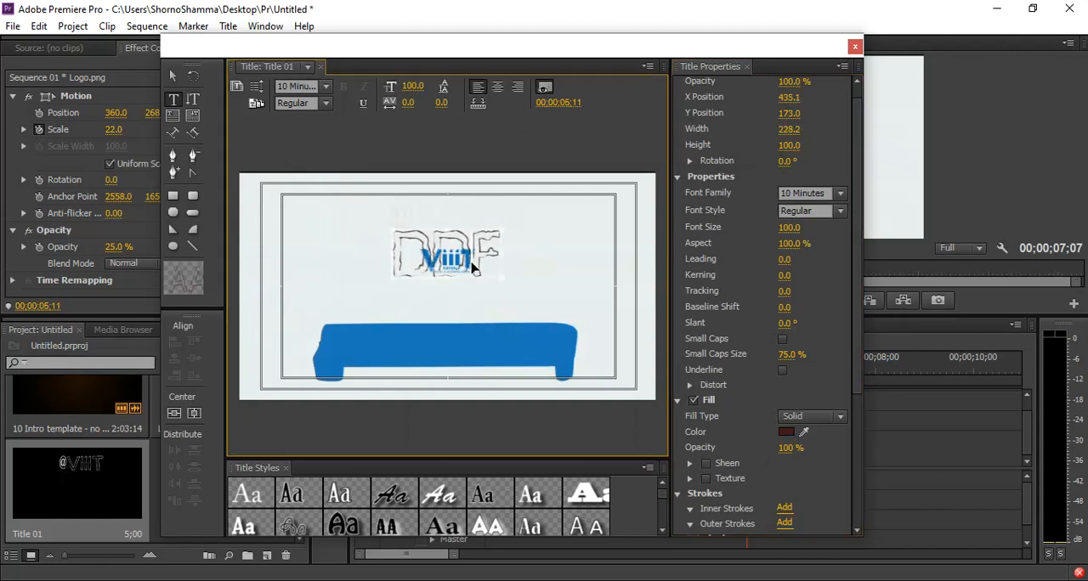
pyautogui.write('@WHITE')
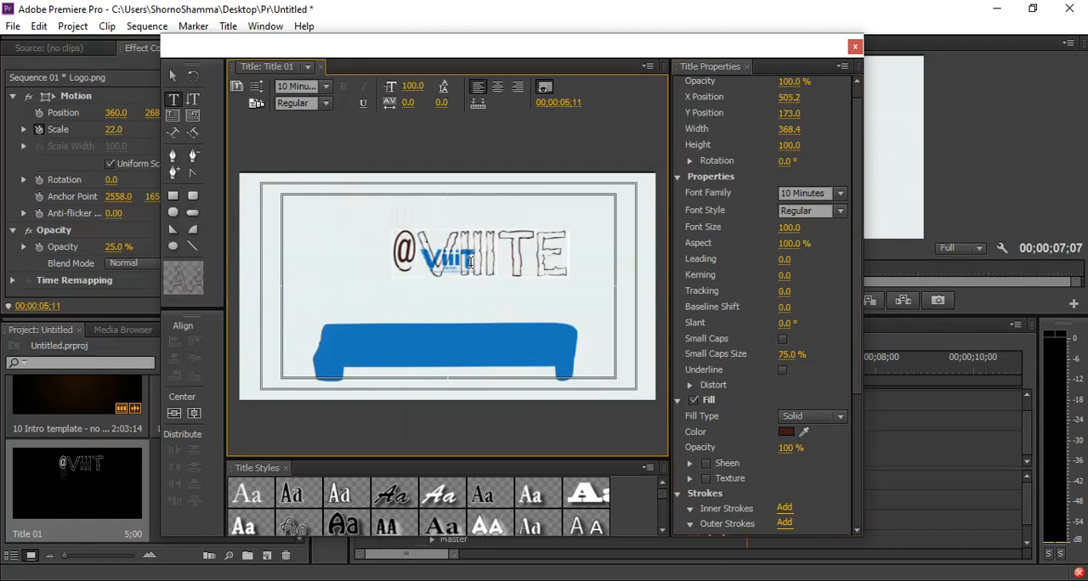
pyautogui.write('DUCA')
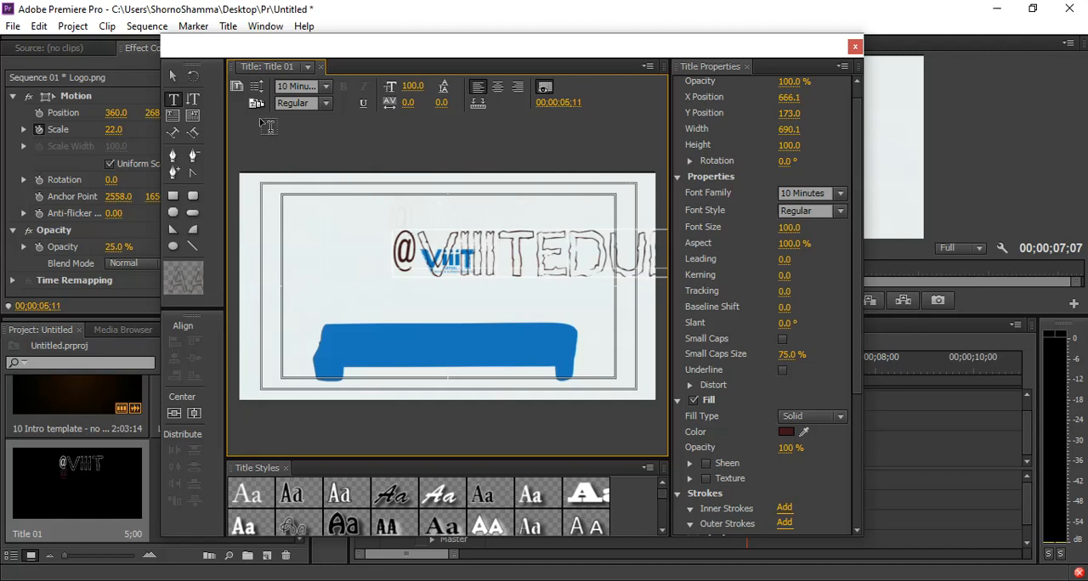
# Set the second text line's font size to 57 and its font family to 1st Sortie.
pyautogui.moveTo(412, 88); pyautogui.dragTo(377, 90)
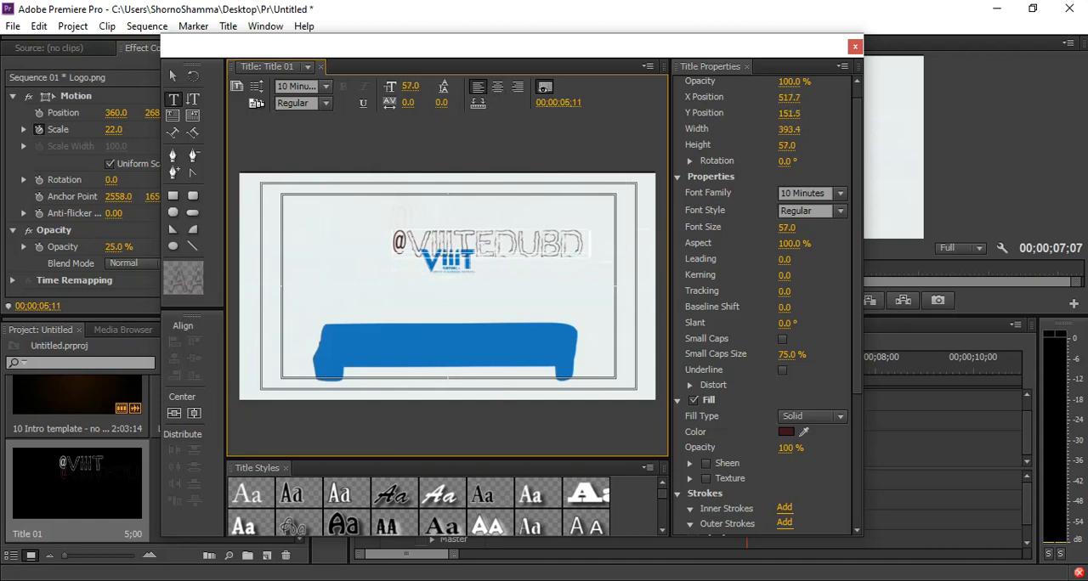
pyautogui.click(326, 88)
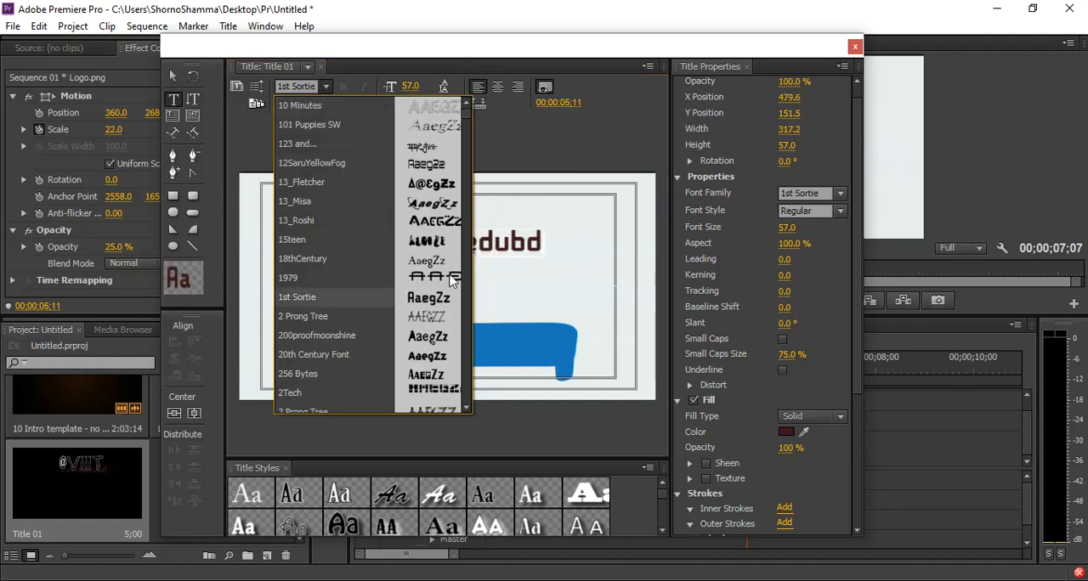
pyautogui.click(528, 281)
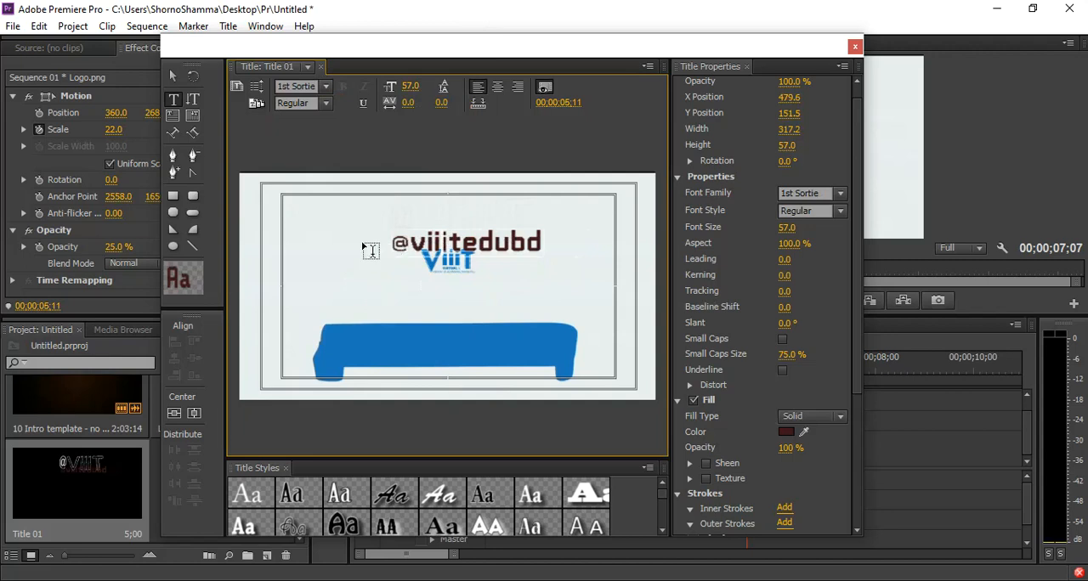
# Sample the ribbon's blue as the second text line's fill color and close the title editor.
pyautogui.click(397, 242)
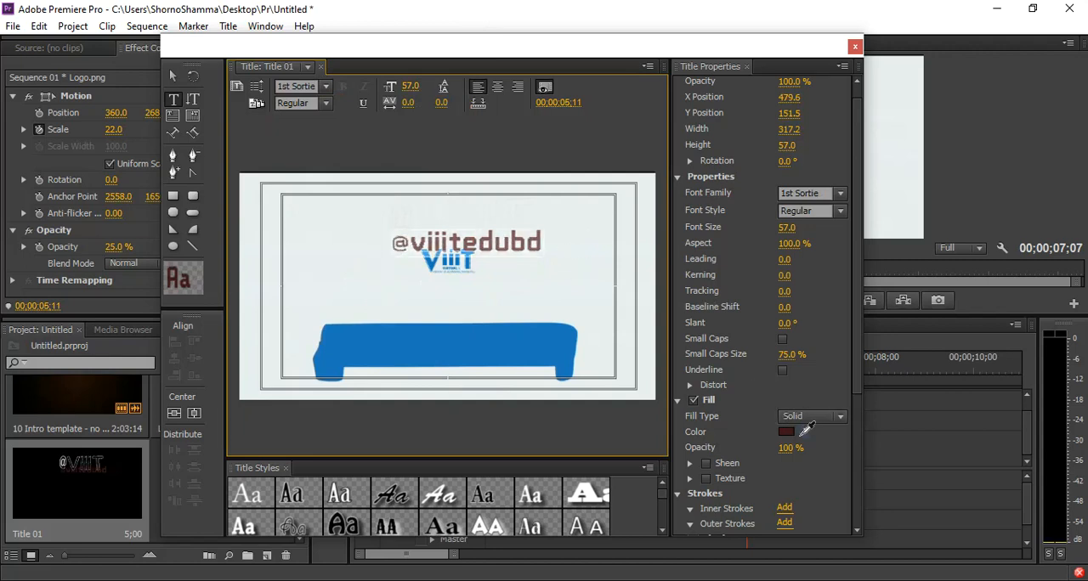
pyautogui.click(786, 432)
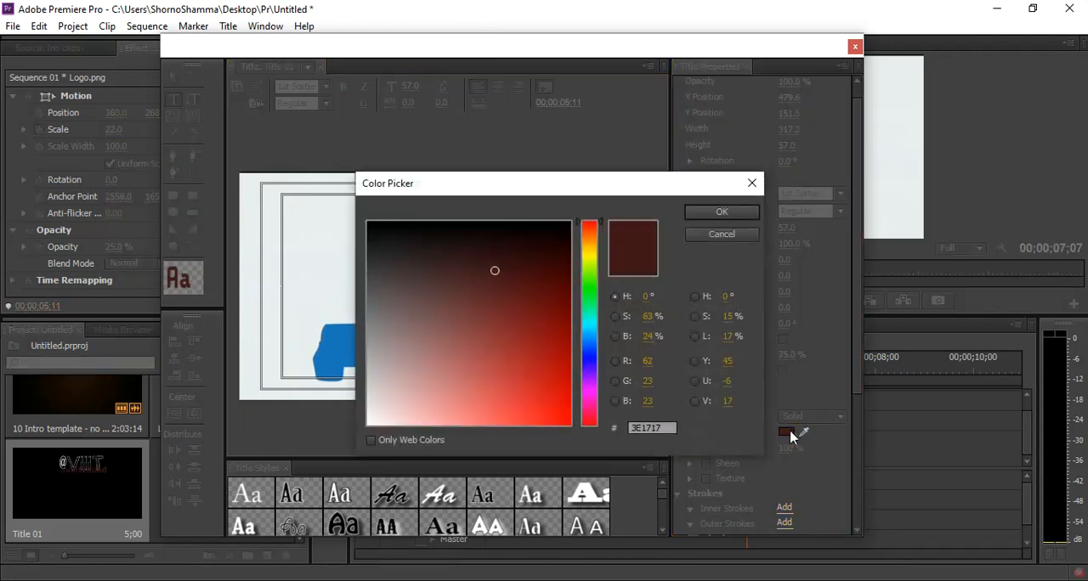
pyautogui.click(751, 182)
pyautogui.moveTo(804, 431); pyautogui.dragTo(469, 337)
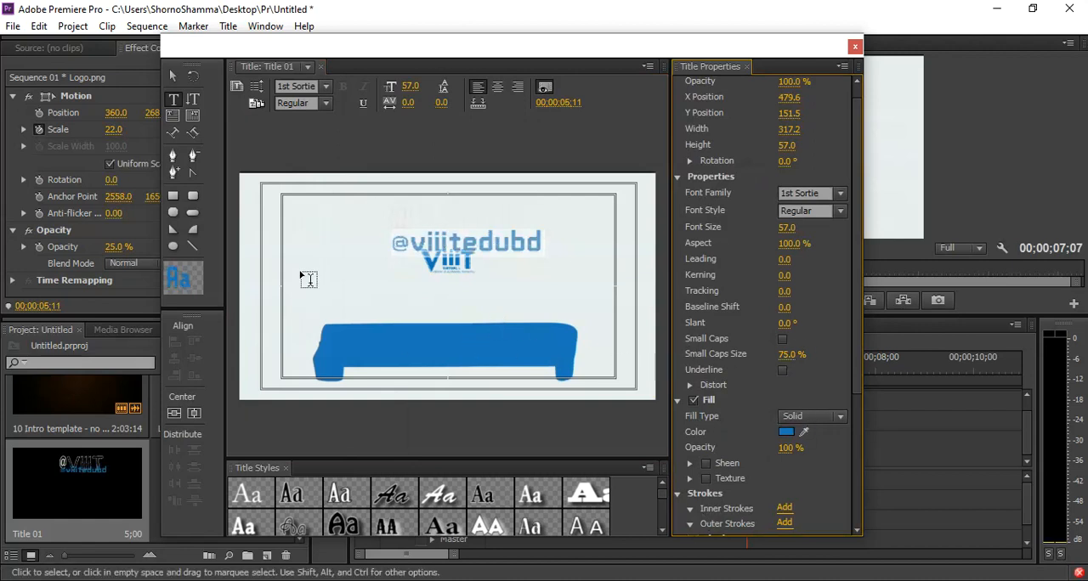
pyautogui.click(855, 46)
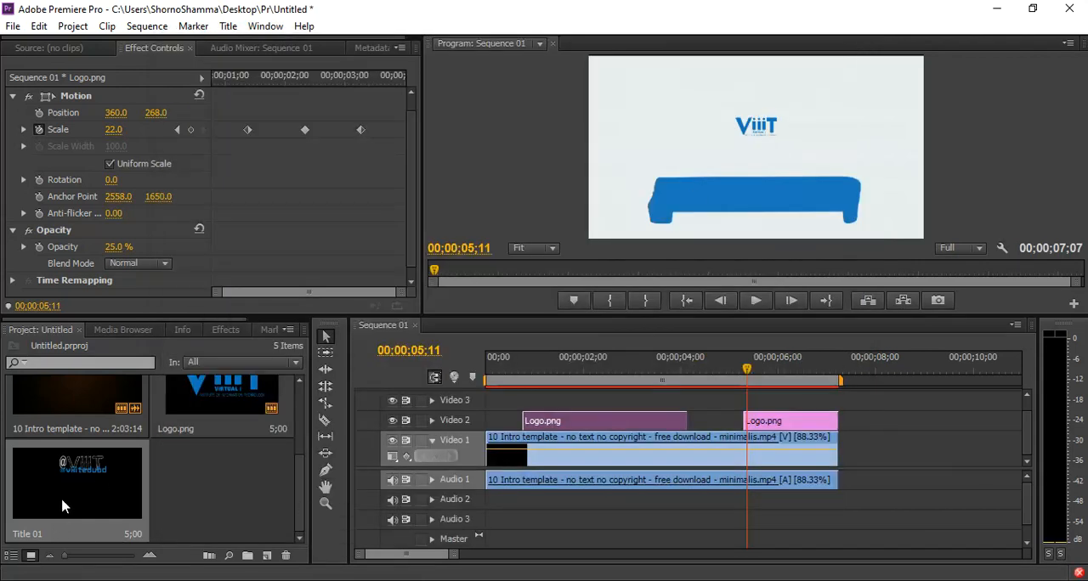
# Place Title 01 on the Video 3 track starting with the second logo clip at 00;00;05;11 and play it briefly.
pyautogui.moveTo(78, 466); pyautogui.dragTo(736, 405)
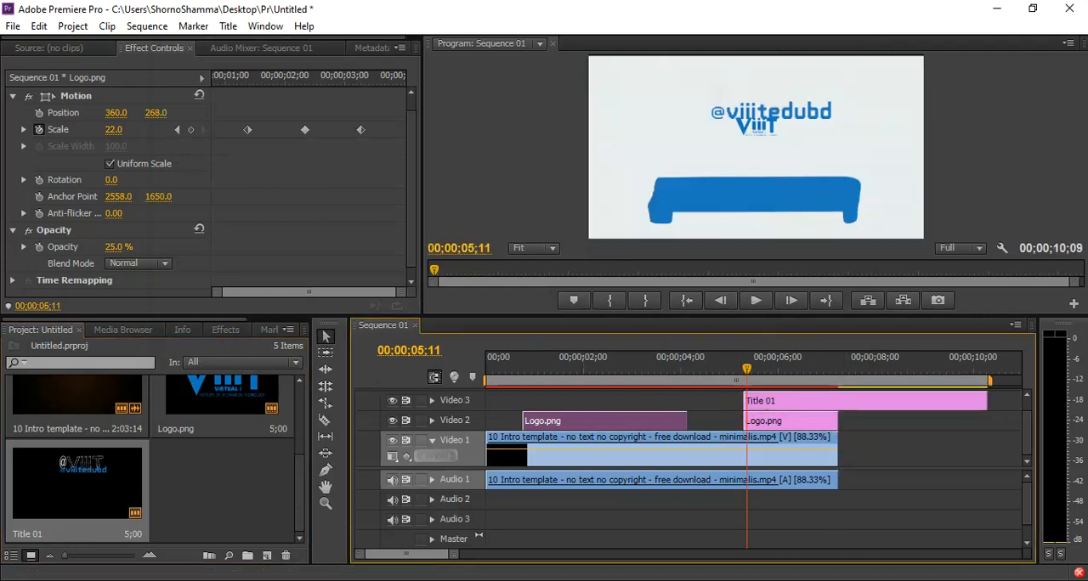
pyautogui.press('space')
pyautogui.press('space')
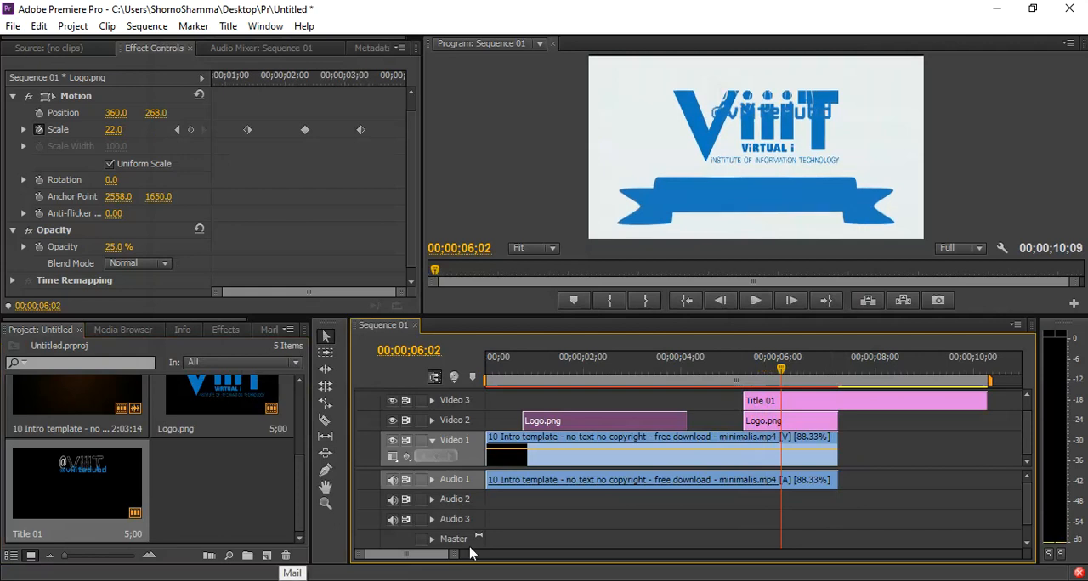
pyautogui.click(774, 401)
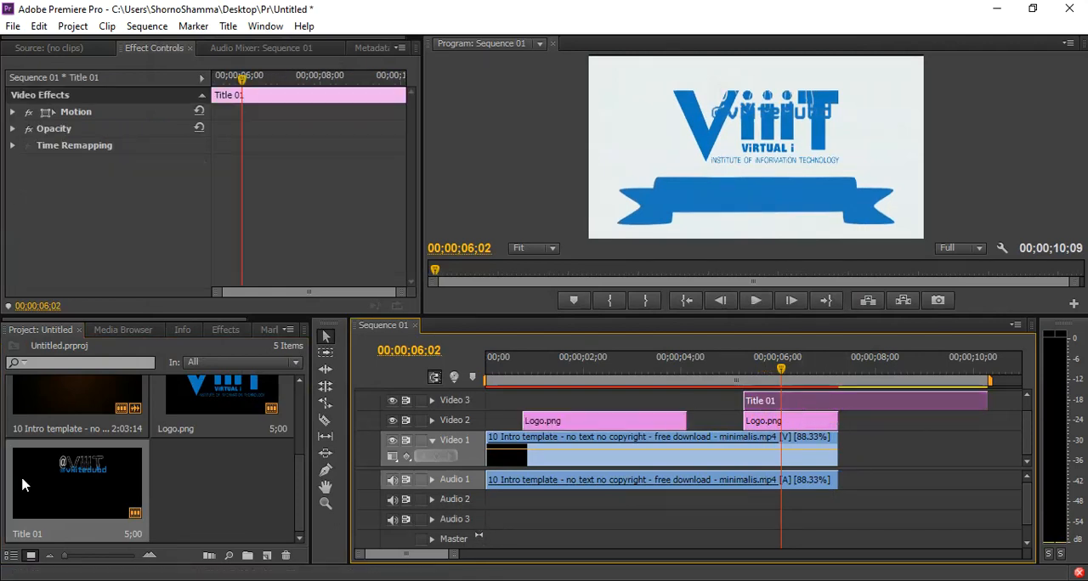
pyautogui.doubleClick(61, 468)
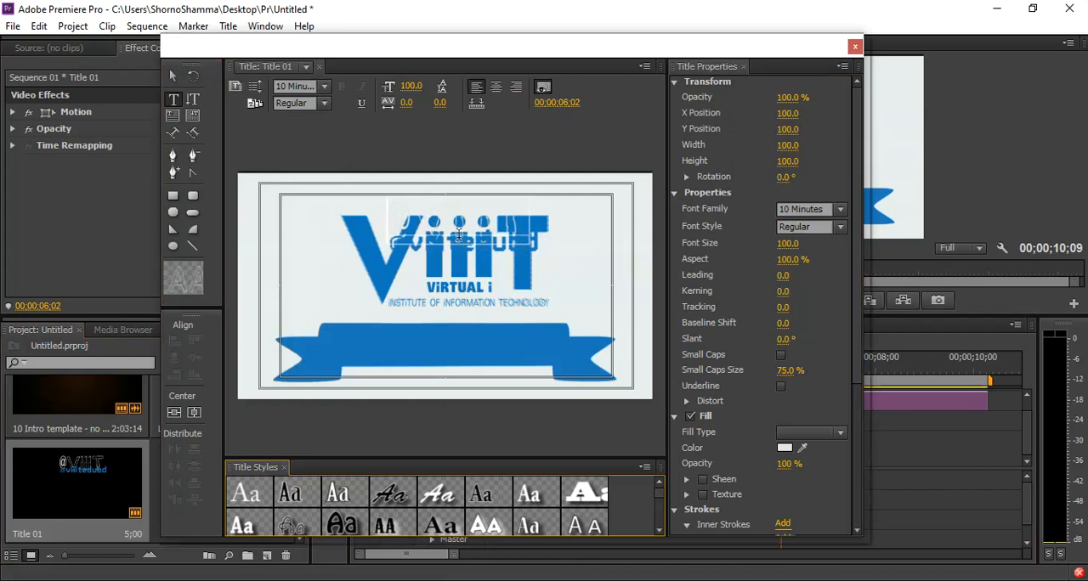
pyautogui.click(424, 235)
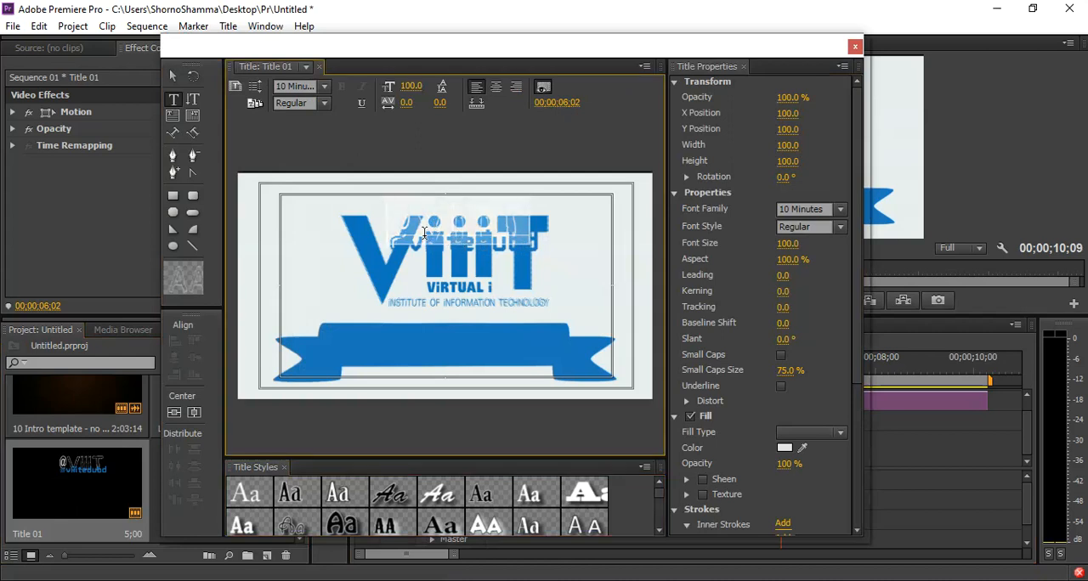
pyautogui.click(855, 46)
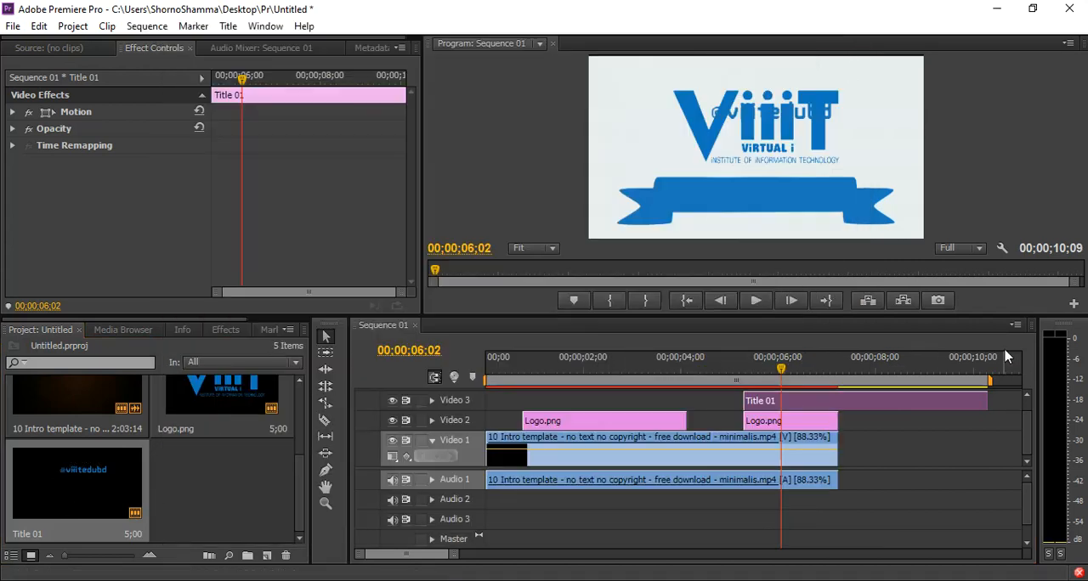
# Move the Title 01 clip below the ribbon at position 328, 520 and set its scale to 80.
pyautogui.click(802, 406)
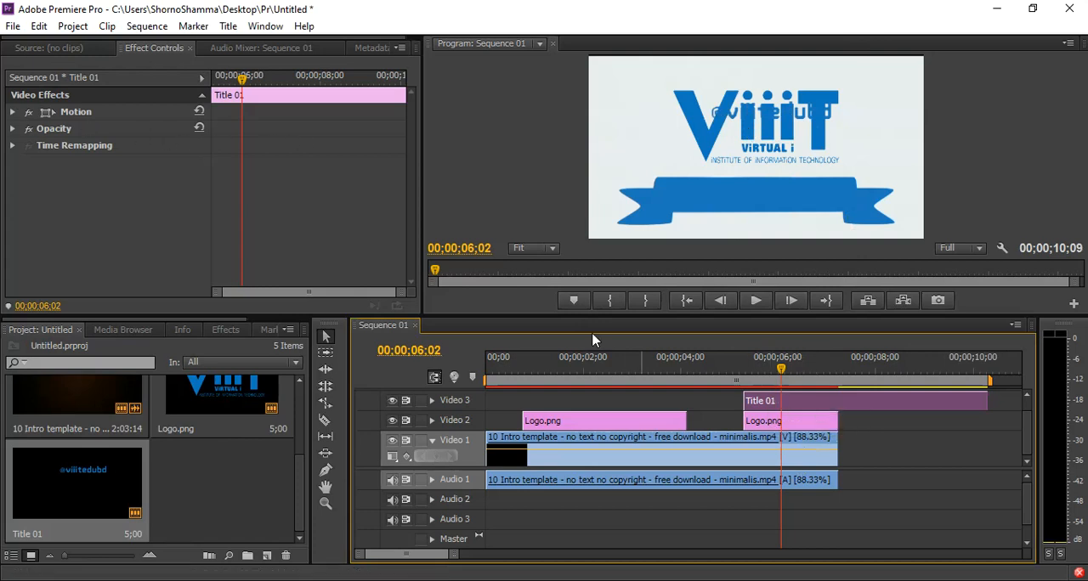
pyautogui.click(12, 112)
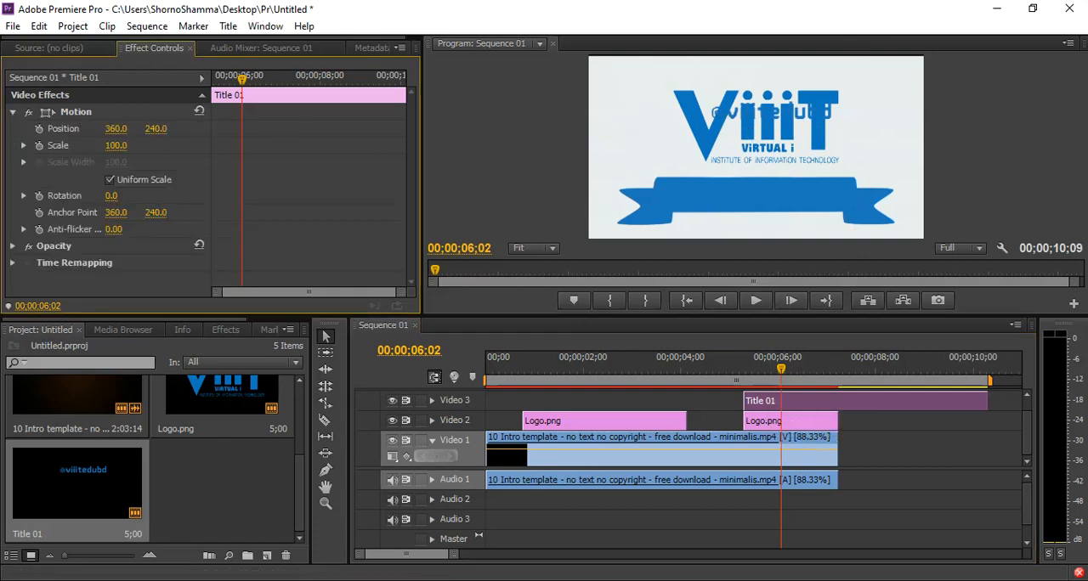
pyautogui.moveTo(156, 128); pyautogui.dragTo(233, 128)
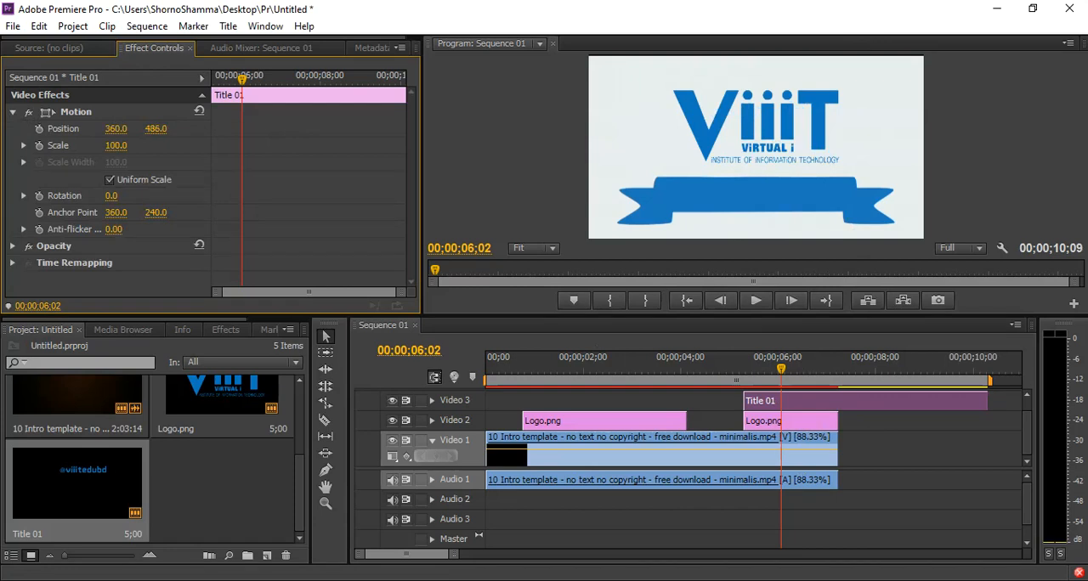
pyautogui.moveTo(155, 129)
pyautogui.mouseDown()
pyautogui.moveTo(192, 128)
pyautogui.moveTo(165, 128)
pyautogui.mouseUp()
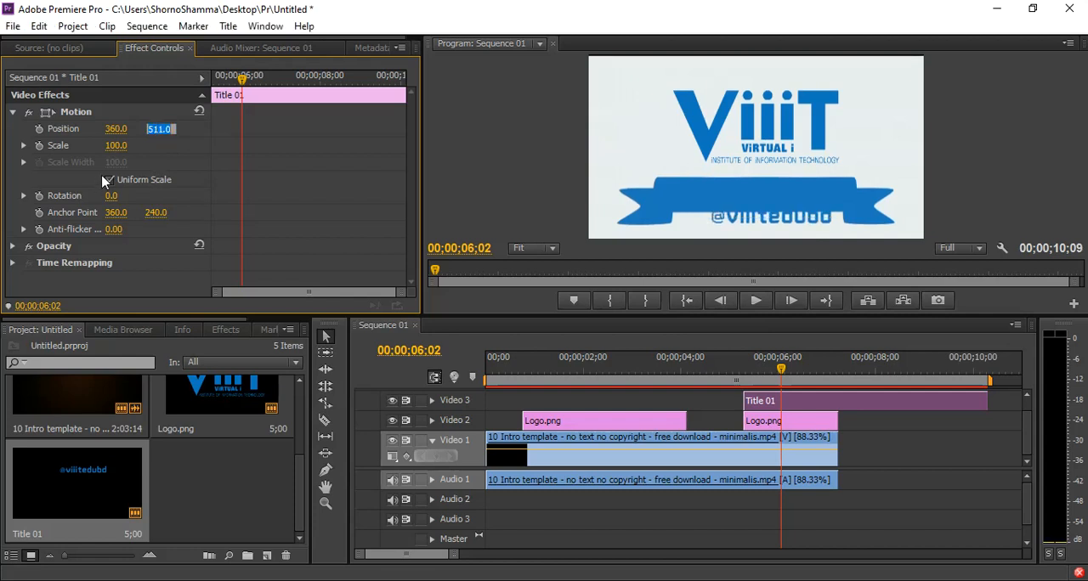
pyautogui.moveTo(158, 129); pyautogui.dragTo(165, 129)
pyautogui.click(158, 129)
pyautogui.click(183, 130)
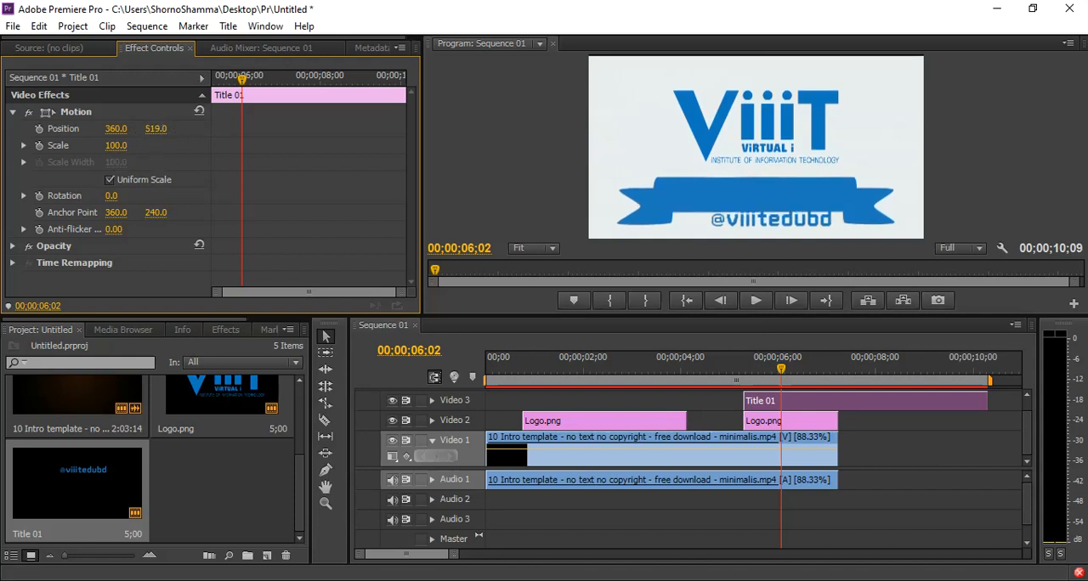
pyautogui.click(159, 128)
pyautogui.write('530')
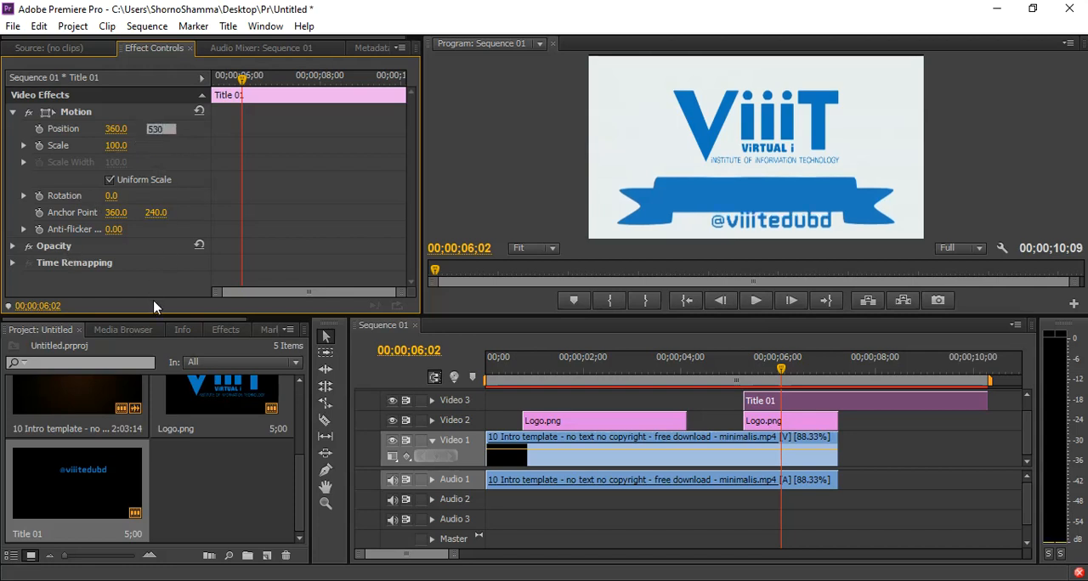
pyautogui.press('Return')
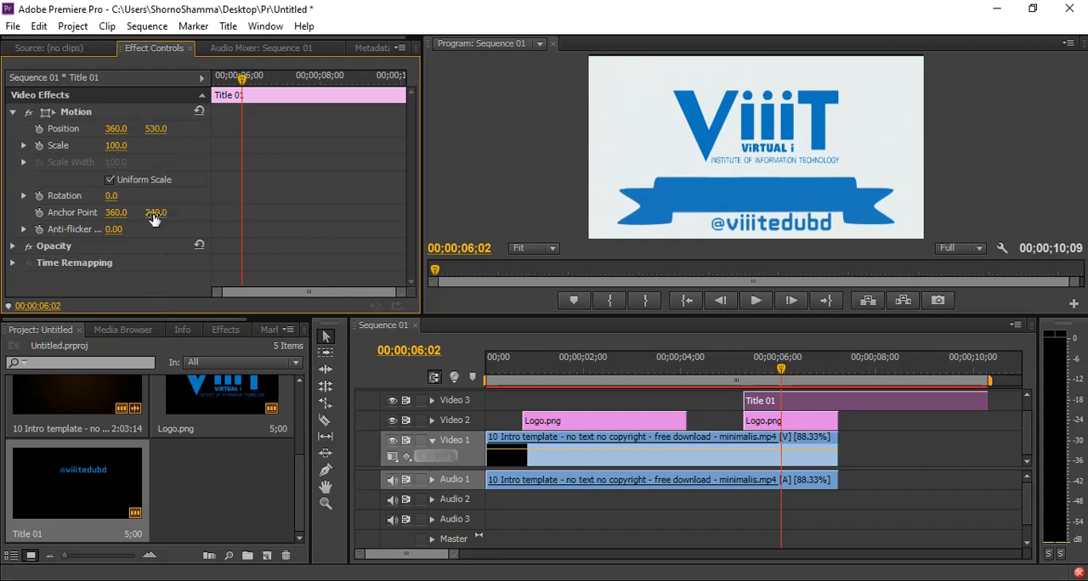
pyautogui.click(116, 129)
pyautogui.click(191, 125)
pyautogui.moveTo(117, 129)
pyautogui.mouseDown()
pyautogui.moveTo(105, 128)
pyautogui.moveTo(124, 136)
pyautogui.mouseUp()
pyautogui.hotkey('ctrl', 's')
pyautogui.moveTo(121, 146); pyautogui.dragTo(158, 128)
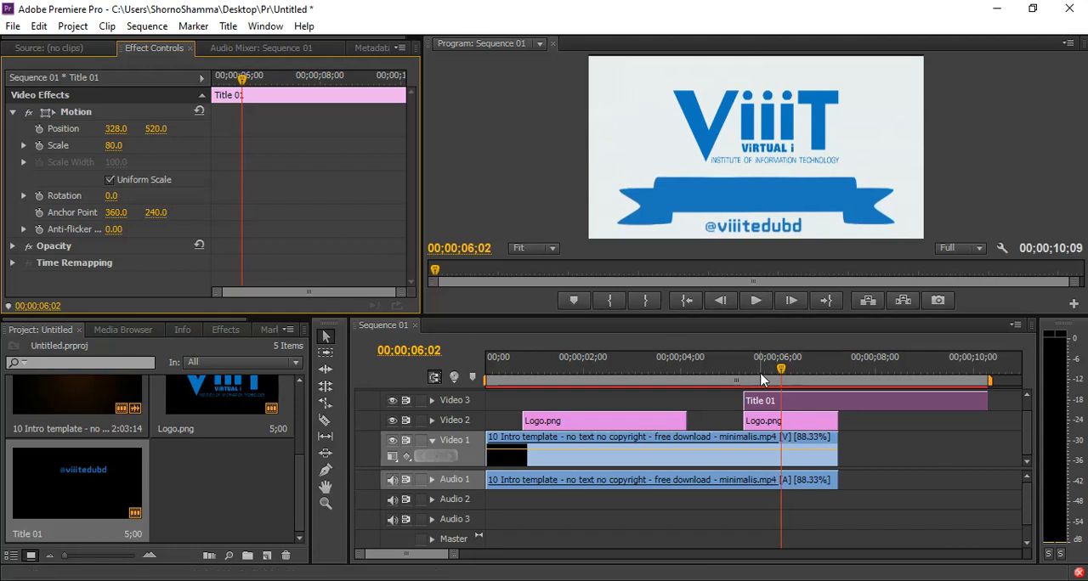
# Play the ending section from 00;00;04;20 to check the logo animation and the repositioned title.
pyautogui.click(714, 371)
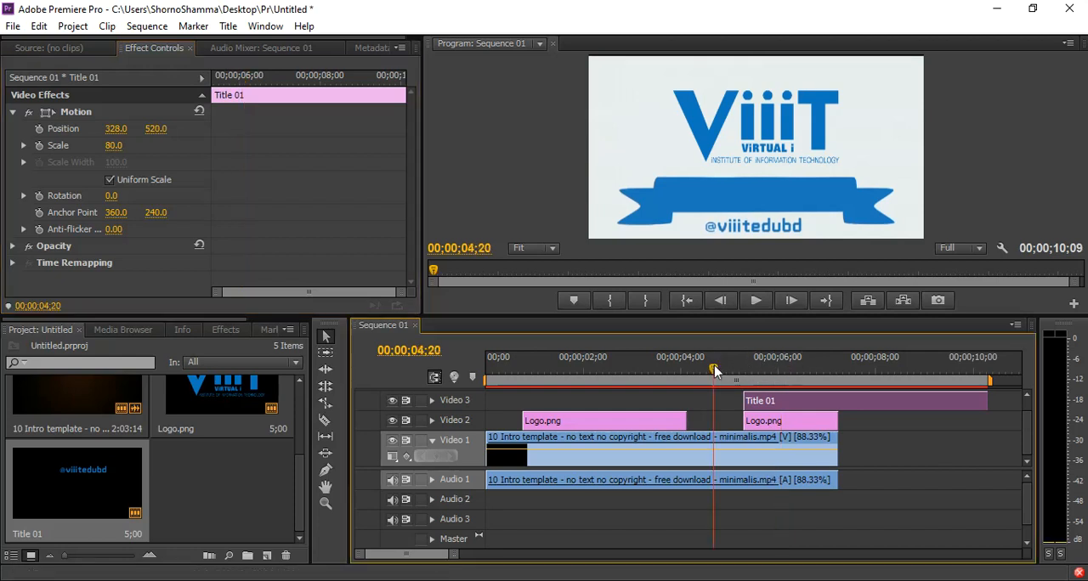
pyautogui.press('space')
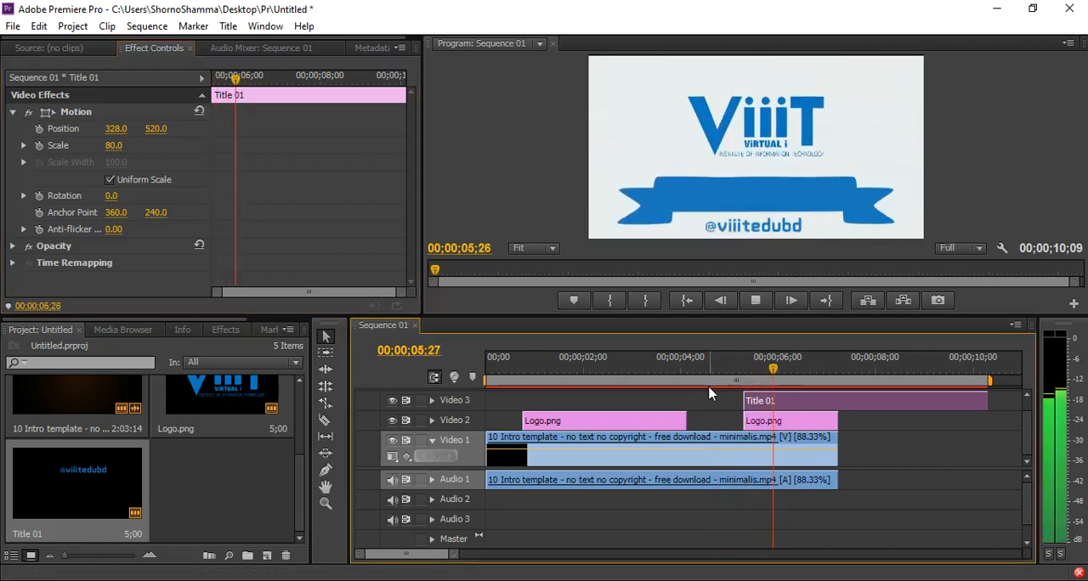
pyautogui.press('space')
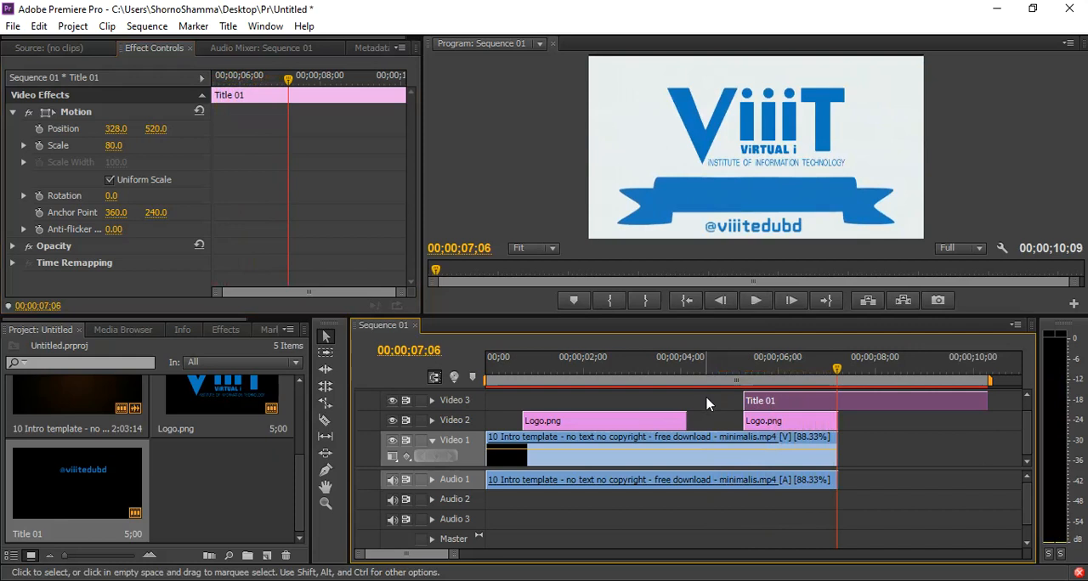
# Trim the Title 01 clip to end with the template clip at 00;00;07;06 and preview the intro from the start.
pyautogui.press('c')
pyautogui.click(839, 402)
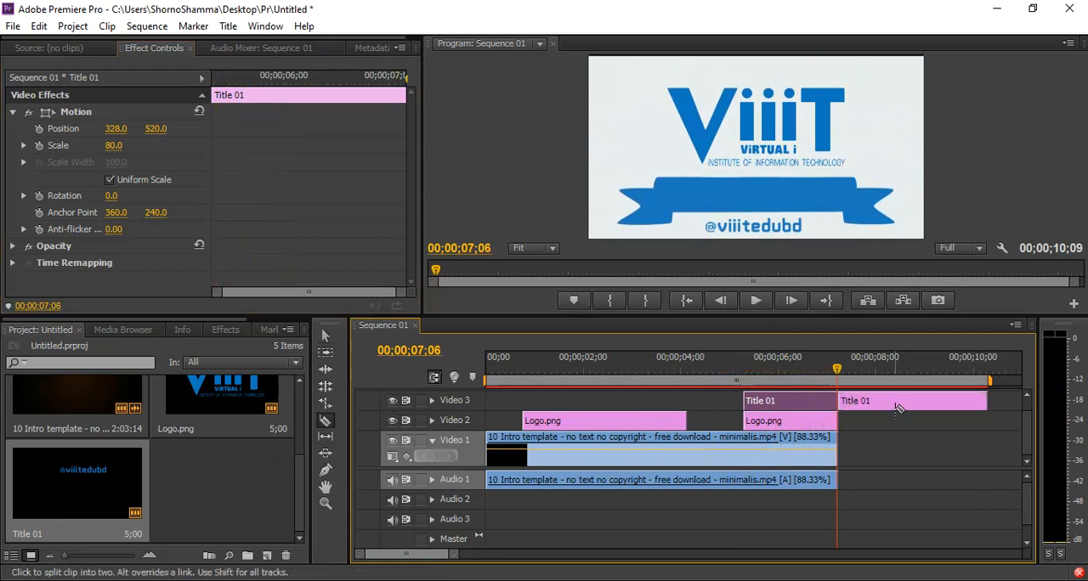
pyautogui.press('v')
pyautogui.click(905, 403)
pyautogui.press('Delete')
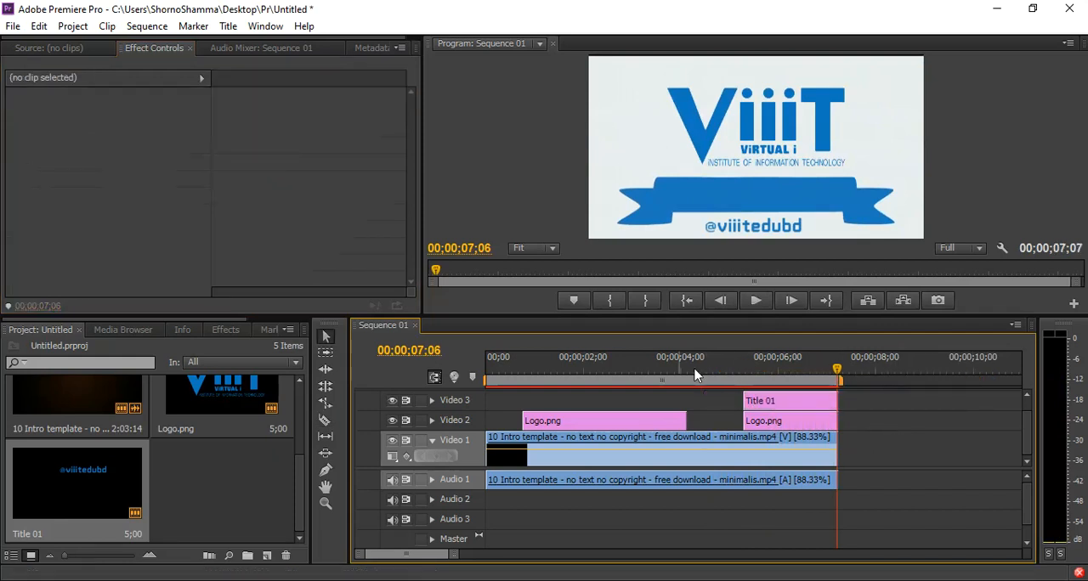
pyautogui.press('Home')
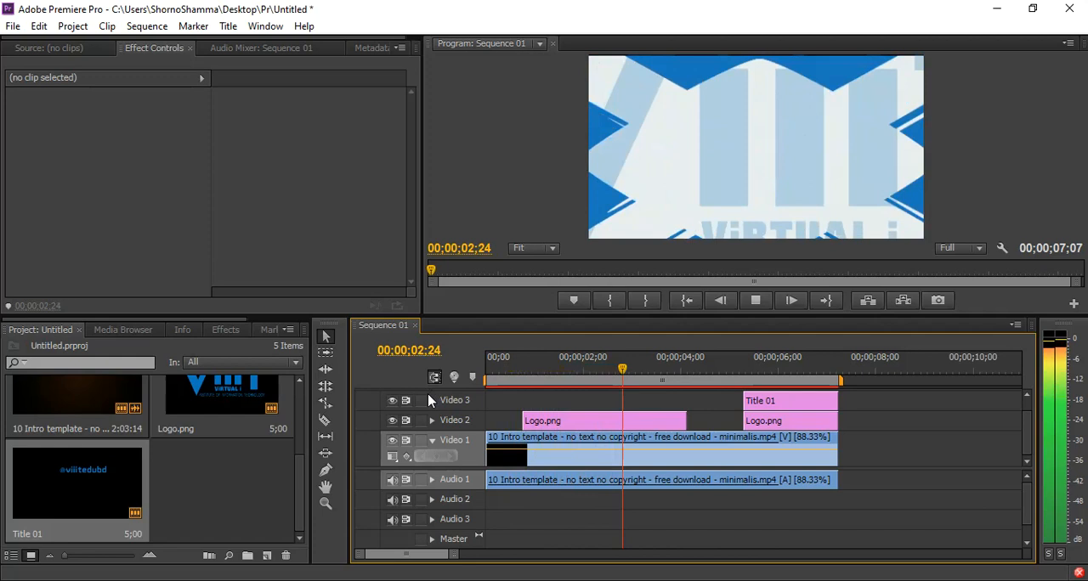
pyautogui.press('space')
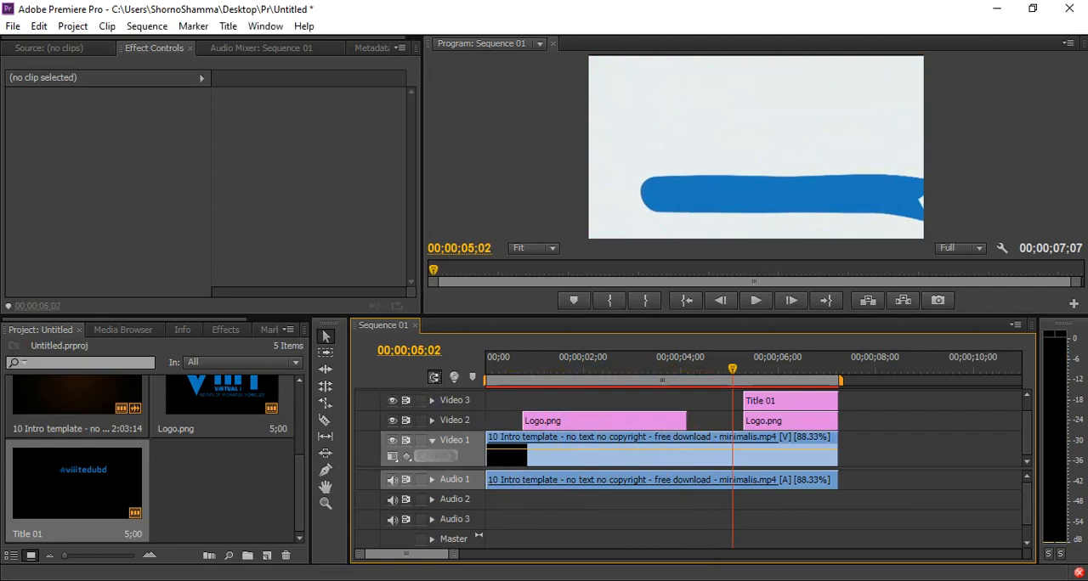
# Open the template clip from the timeline and set up its export with source range Entire Sequence and format H.264.
pyautogui.doubleClick(605, 437)
pyautogui.hotkey('ctrl', 'm')
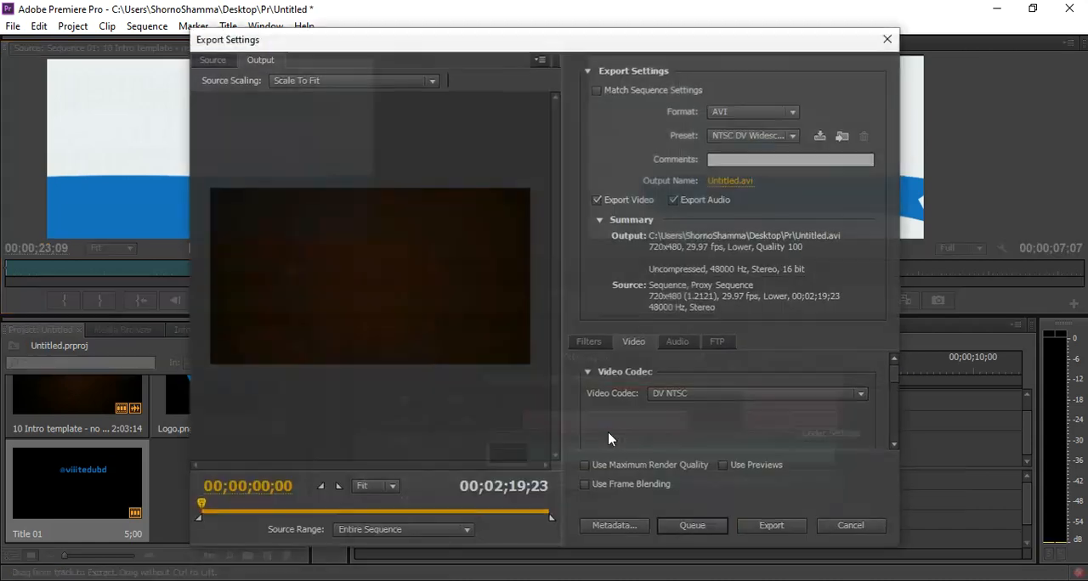
pyautogui.click(397, 533)
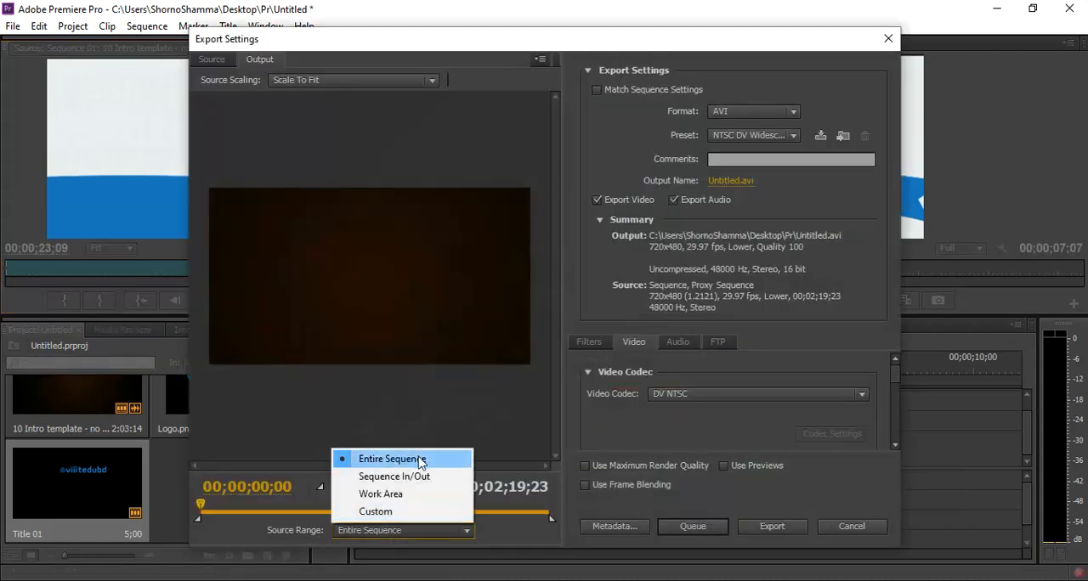
pyautogui.click(423, 466)
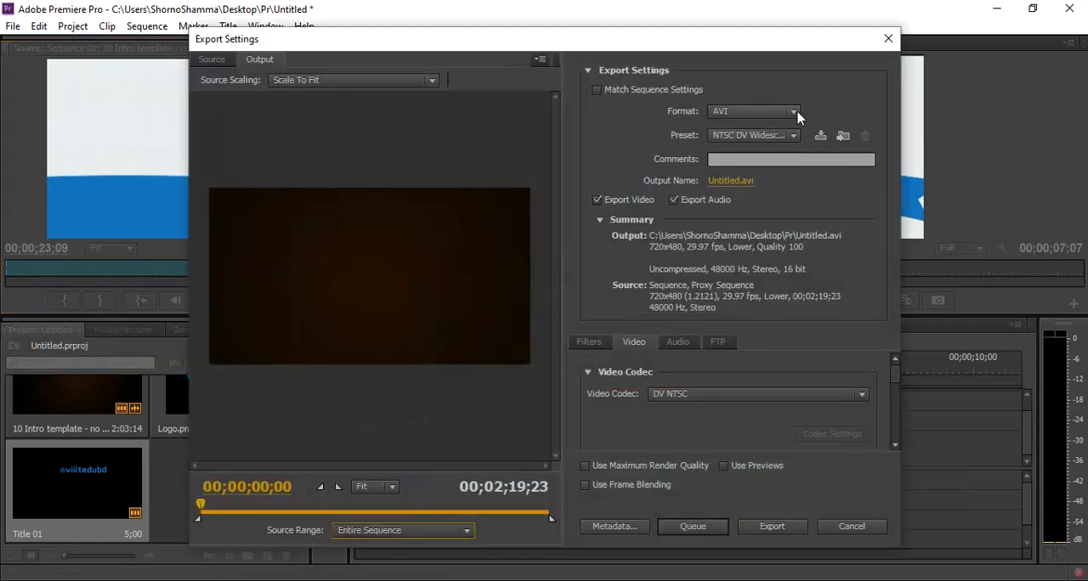
pyautogui.click(794, 113)
pyautogui.press('Escape')
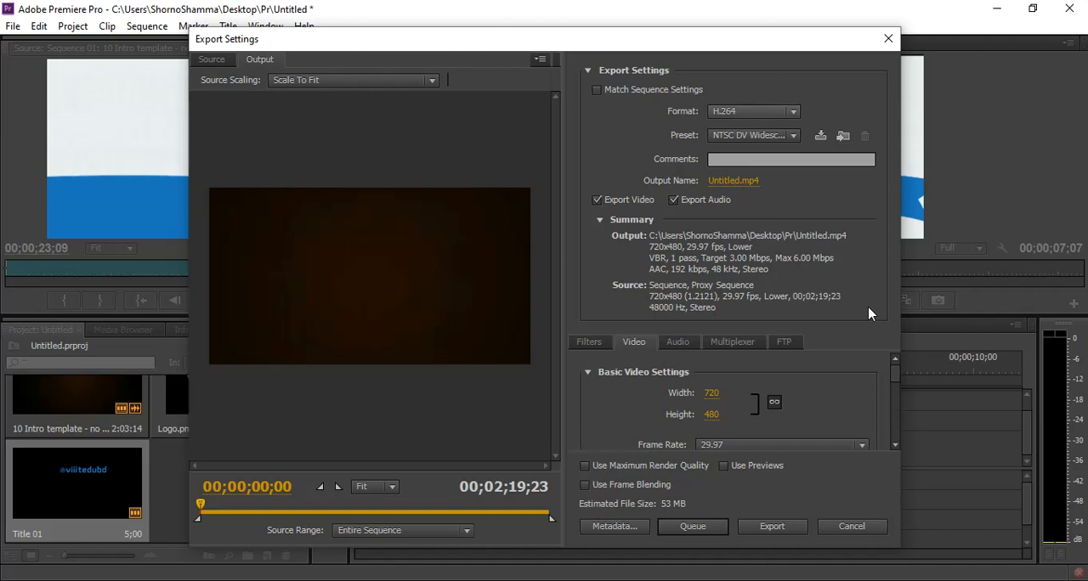
# Set the export's field order to Progressive and export the video as Untitled.mp4.
pyautogui.scroll(-4, 899, 389)
pyautogui.scroll(2, 898, 388)
pyautogui.click(760, 407)
pyautogui.click(731, 425)
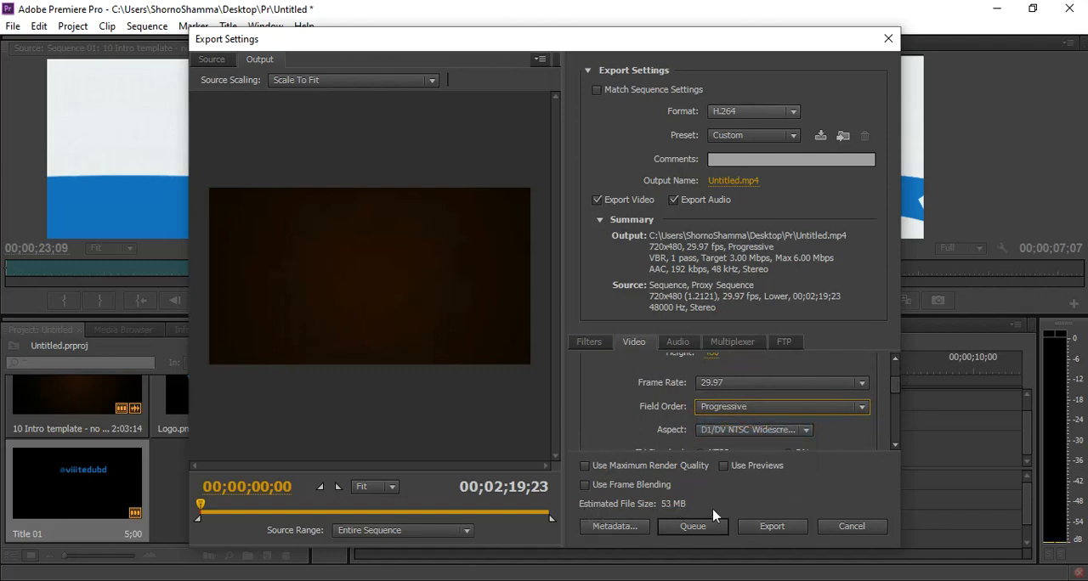
pyautogui.click(773, 528)
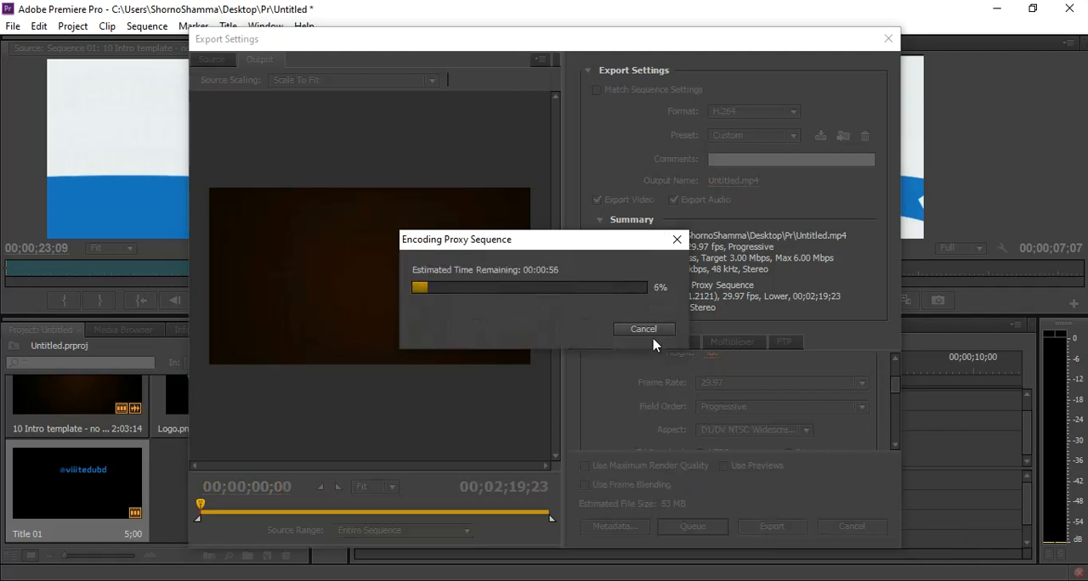
pyautogui.moveTo(583, 241); pyautogui.dragTo(618, 175)
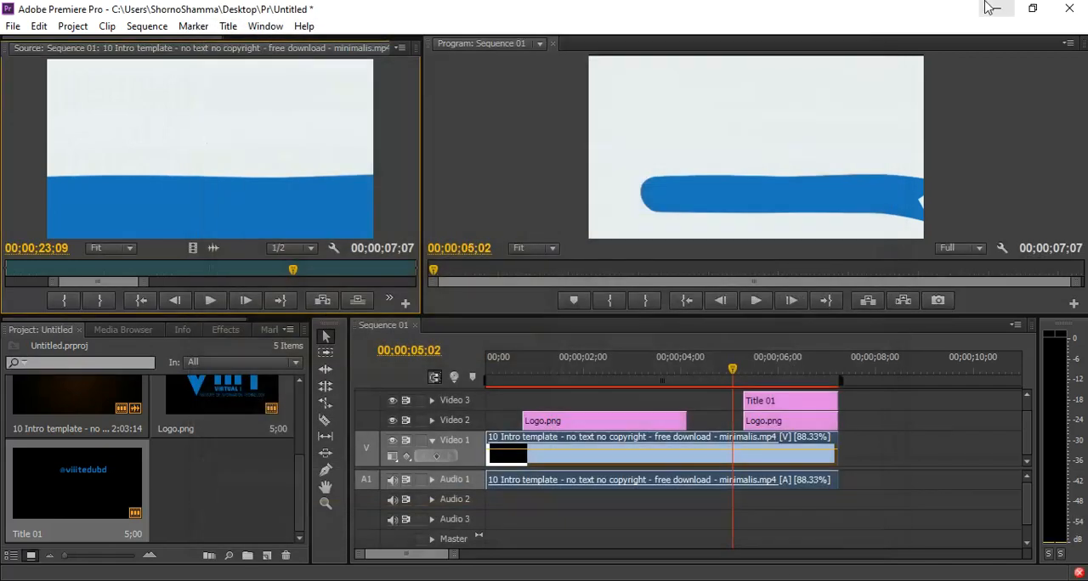
# Switch to the Pr folder on the desktop and open the exported Untitled.mp4 in the video player.
pyautogui.click(1001, 17)
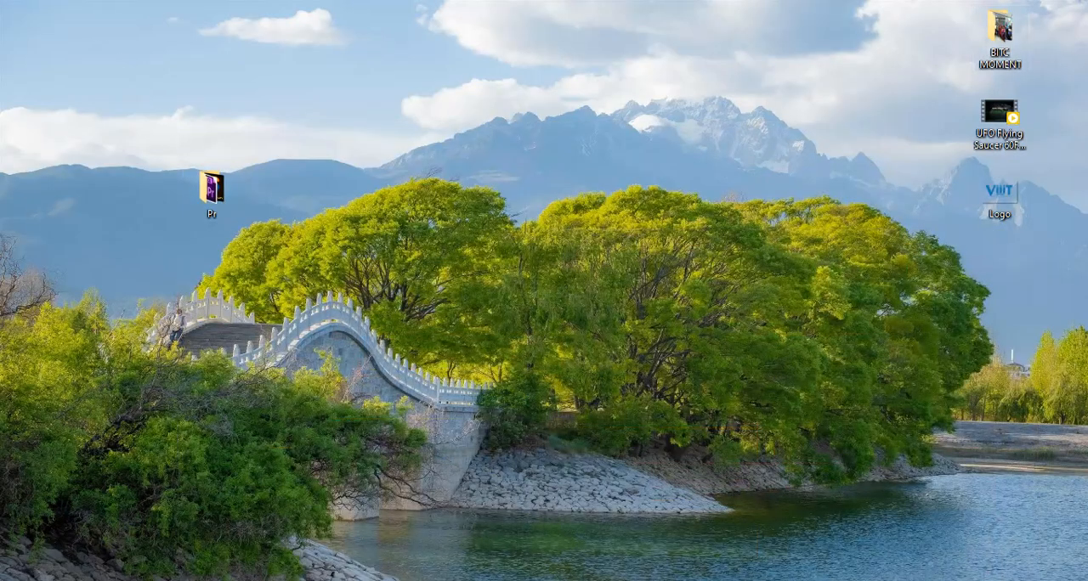
pyautogui.doubleClick(211, 189)
pyautogui.click(292, 265)
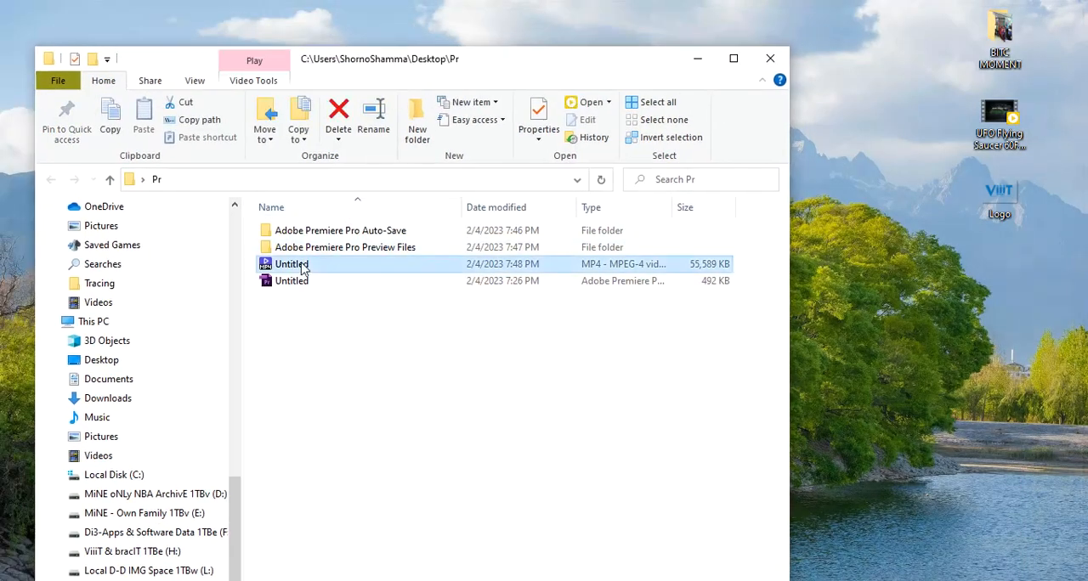
pyautogui.doubleClick(303, 267)
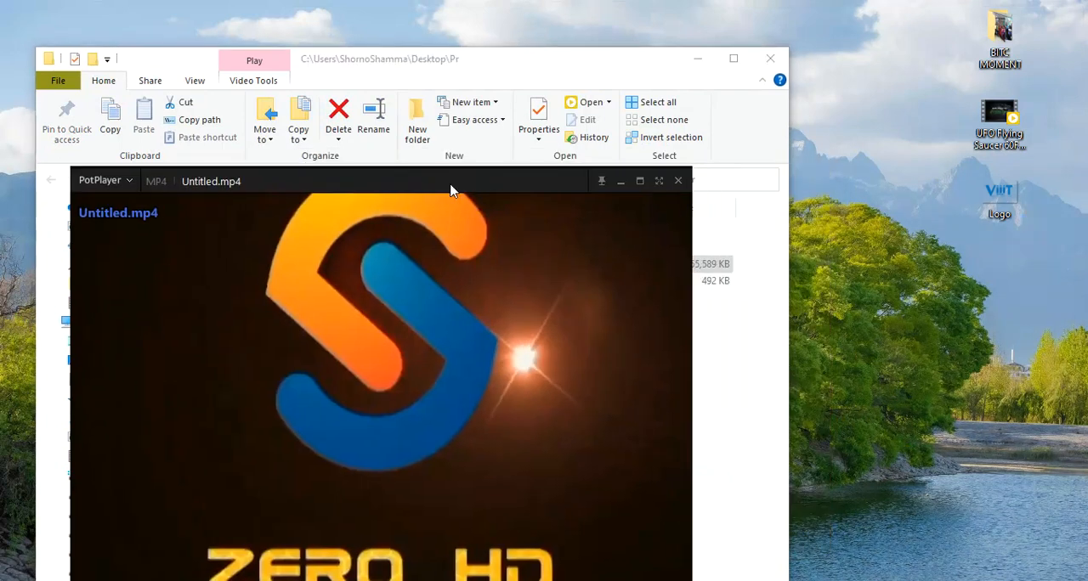
pyautogui.moveTo(449, 184); pyautogui.dragTo(502, 96)
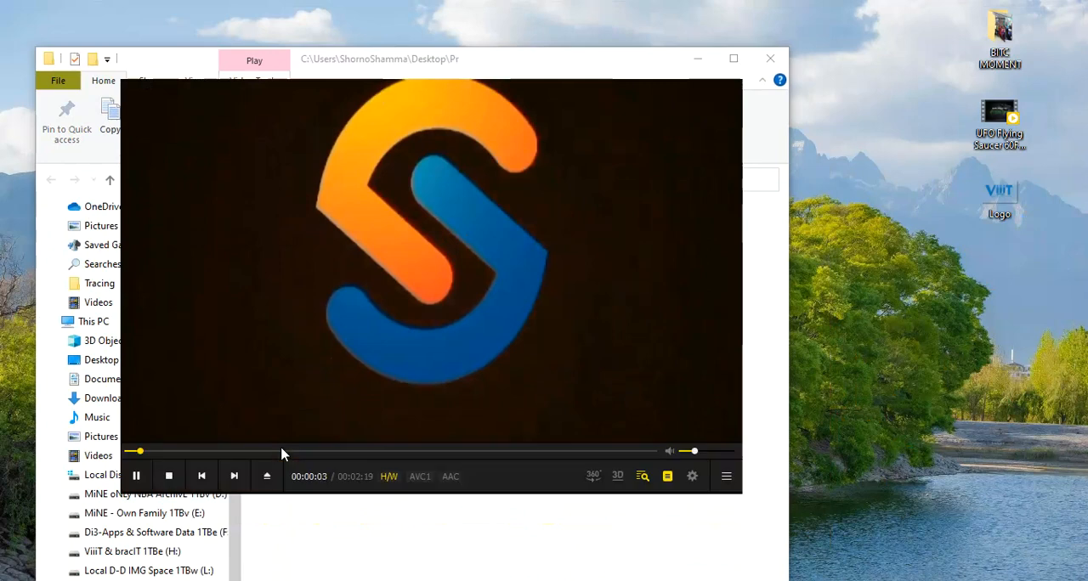
# Skim through the exported Untitled.mp4 at several points up to about 1:38 and close the player.
pyautogui.click(207, 452)
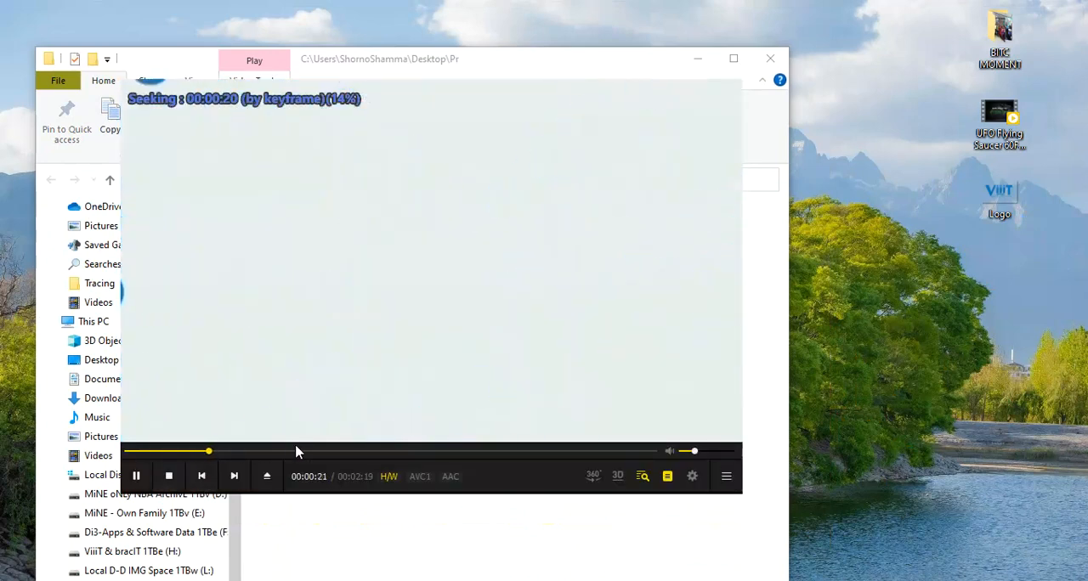
pyautogui.click(296, 451)
pyautogui.click(388, 451)
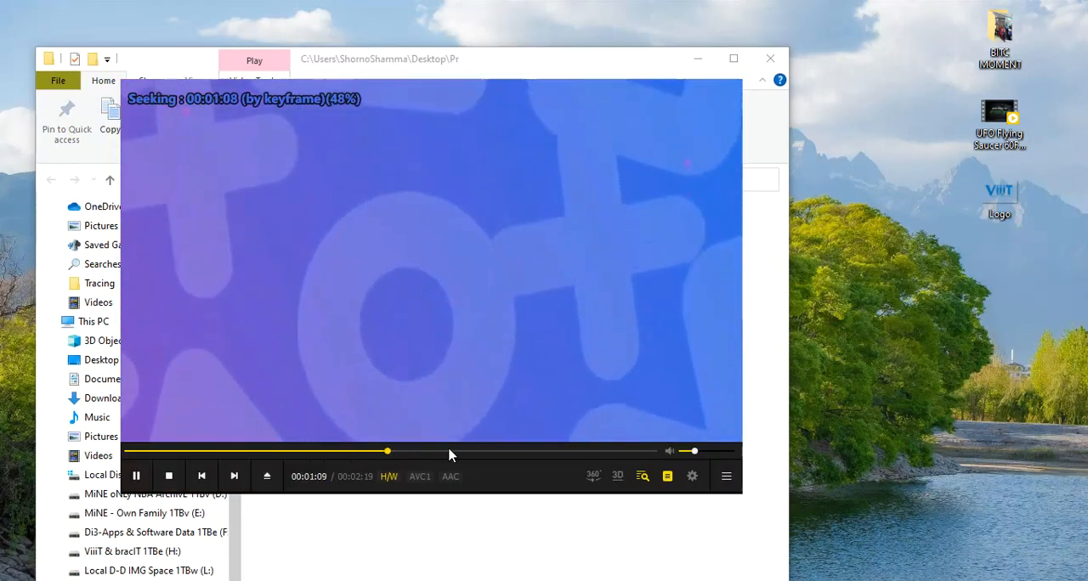
pyautogui.click(448, 452)
pyautogui.click(497, 451)
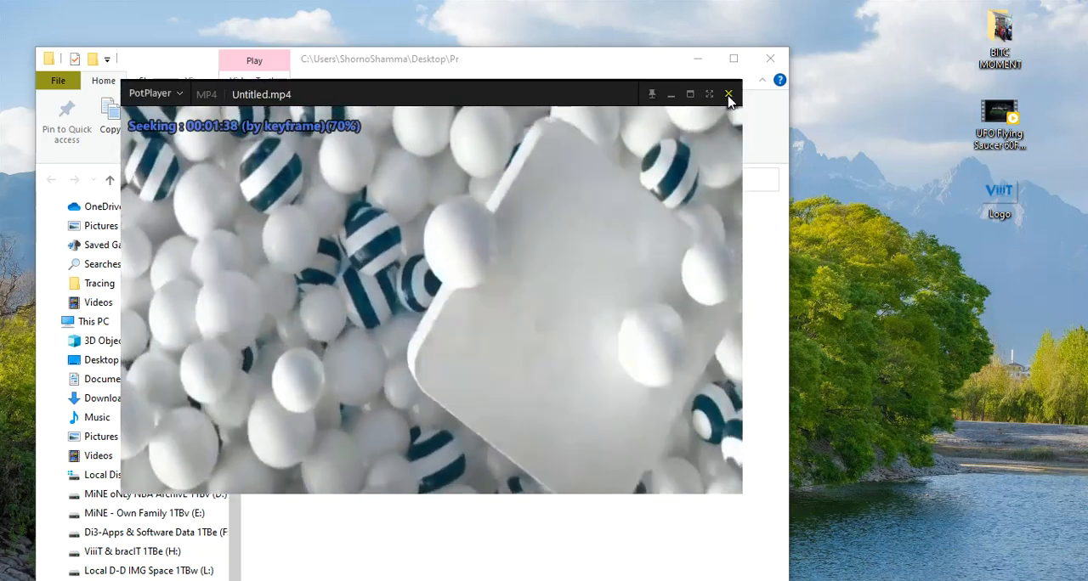
pyautogui.hotkey('alt', 'F4')
# Switch back to Adobe Premiere Pro, export the edited timeline sequence as Sequence 01.mp4, and close the player showing it.
pyautogui.hotkey('alt', 'Tab')
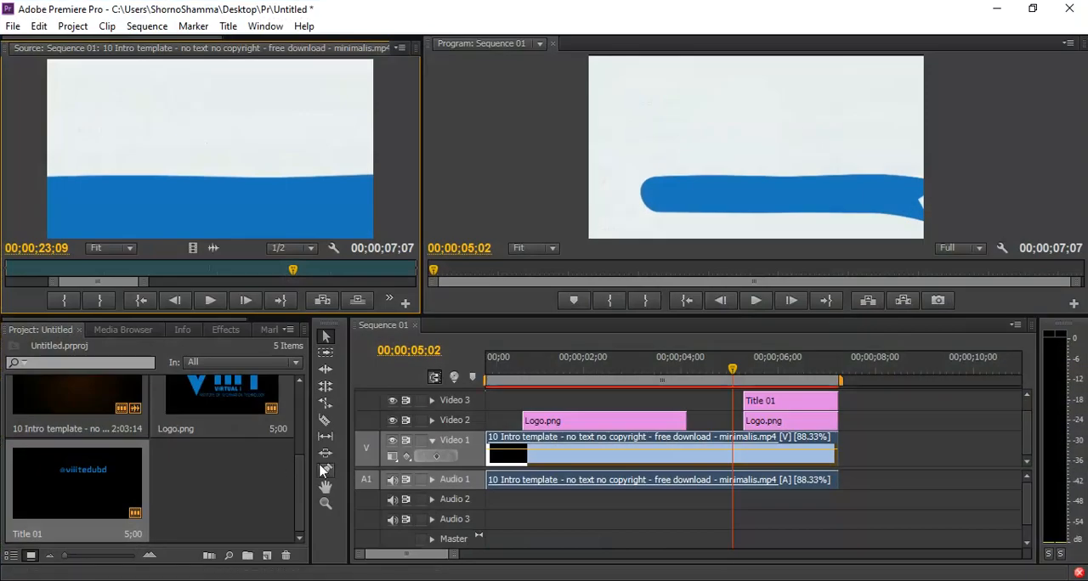
pyautogui.moveTo(455, 554); pyautogui.dragTo(732, 554)
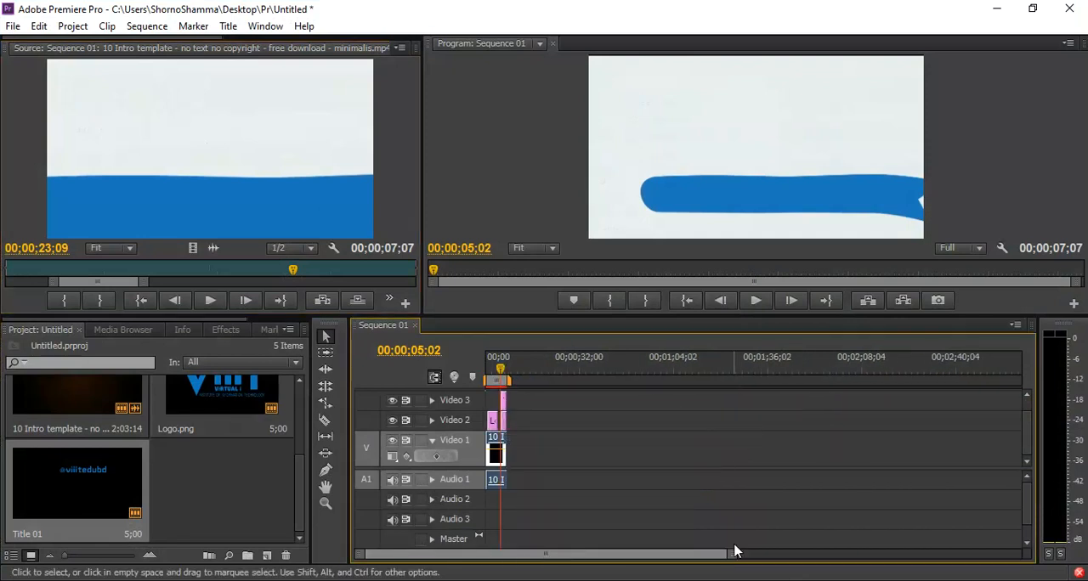
pyautogui.hotkey('ctrl', 'm')
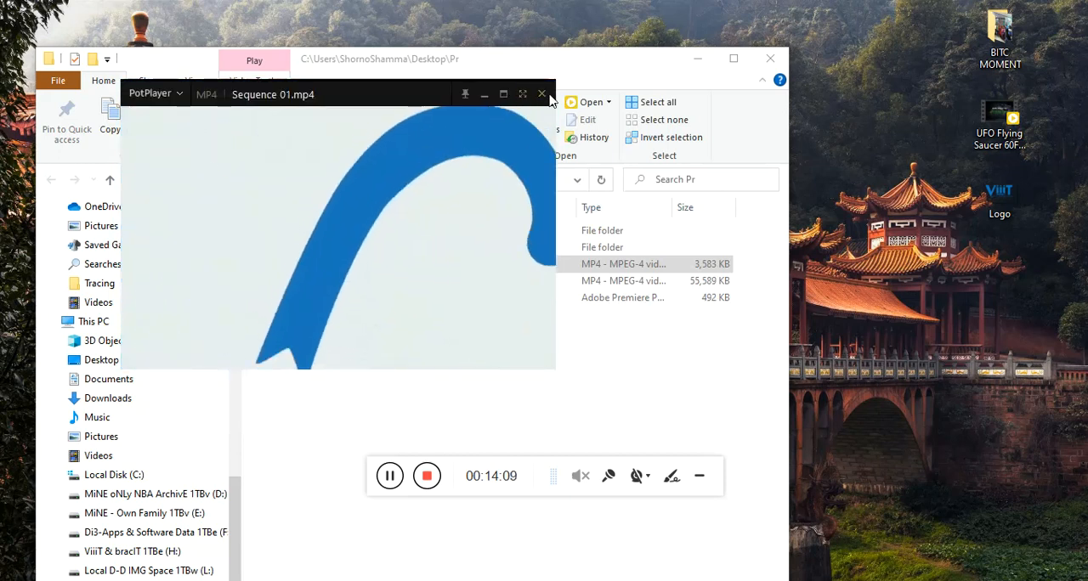
pyautogui.click(542, 95)
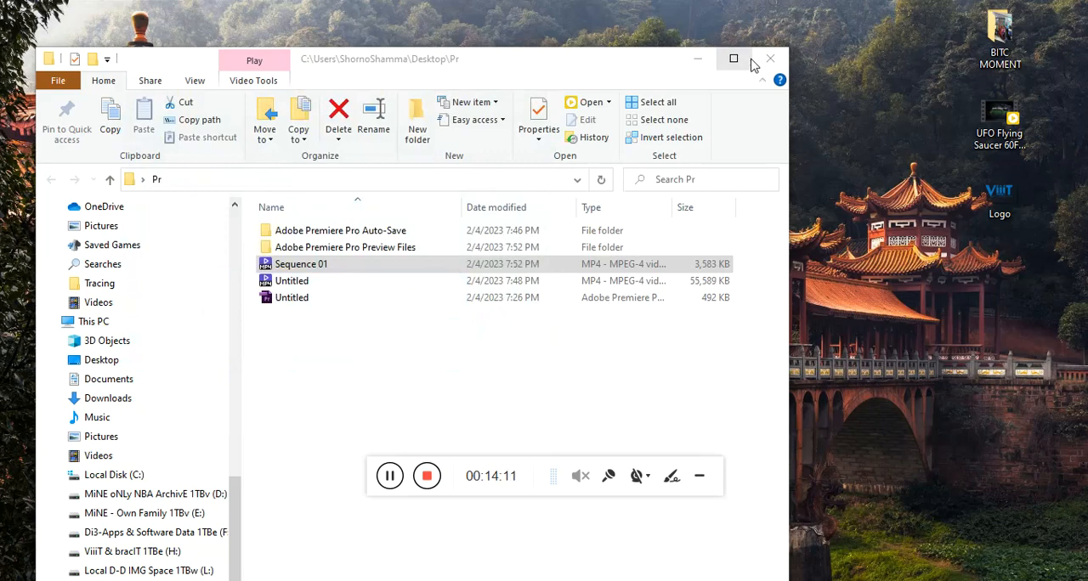